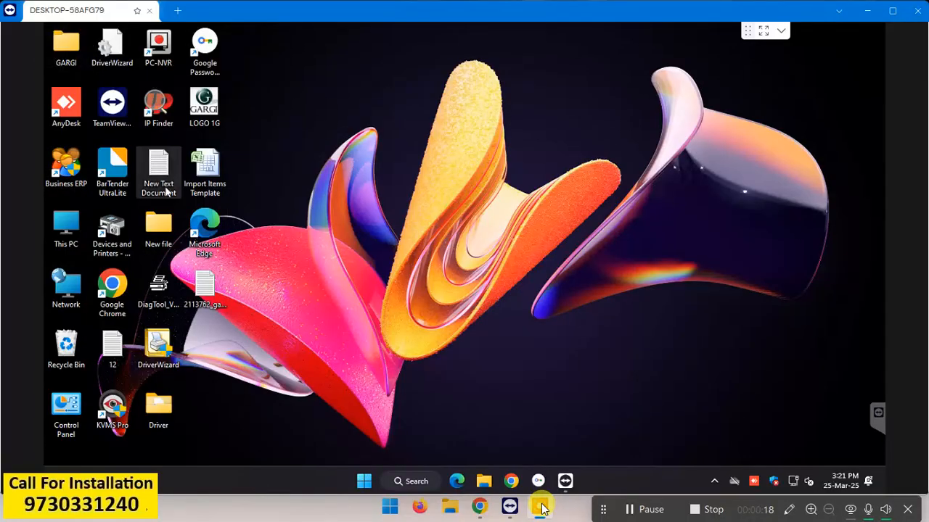
# Step: Launch Business ERP, open GARGI SUPER MARKET and log in with the username and password
pyautogui.click(55, 163)
pyautogui.doubleClick(55, 163)
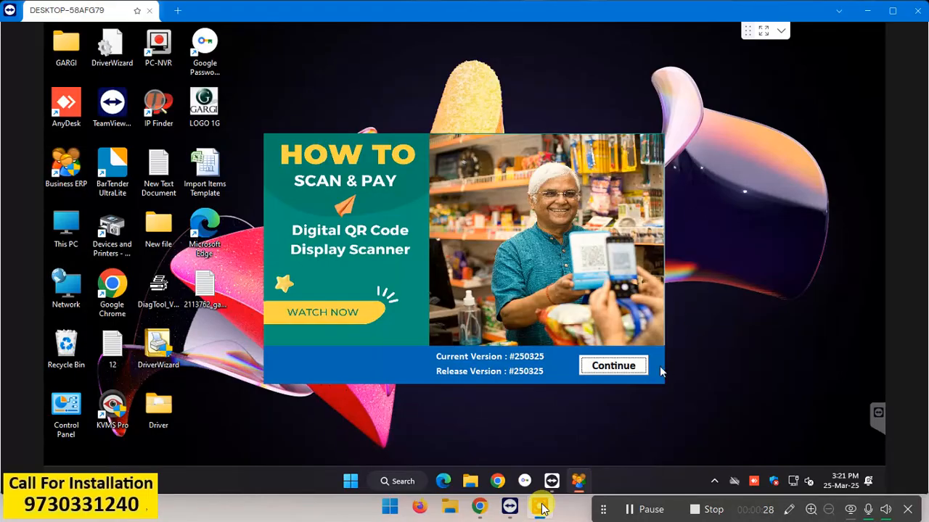
pyautogui.click(625, 371)
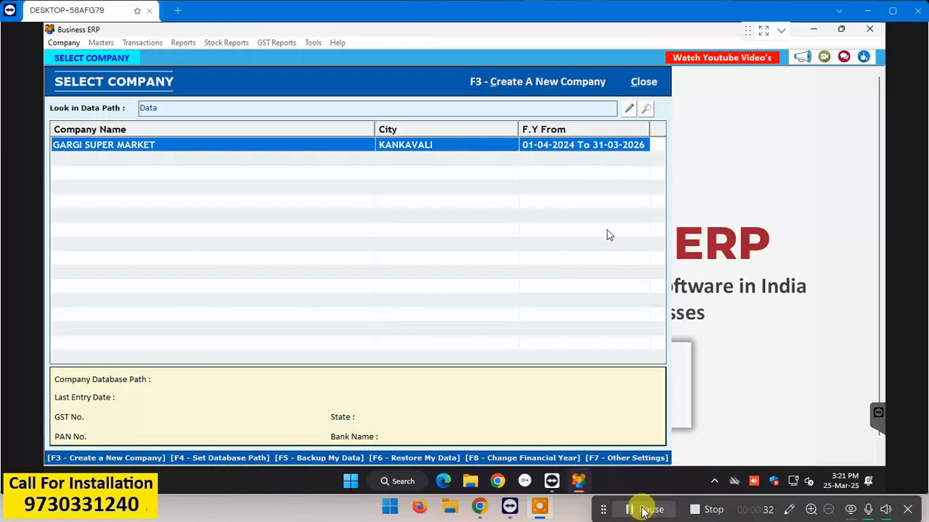
pyautogui.press('Return')
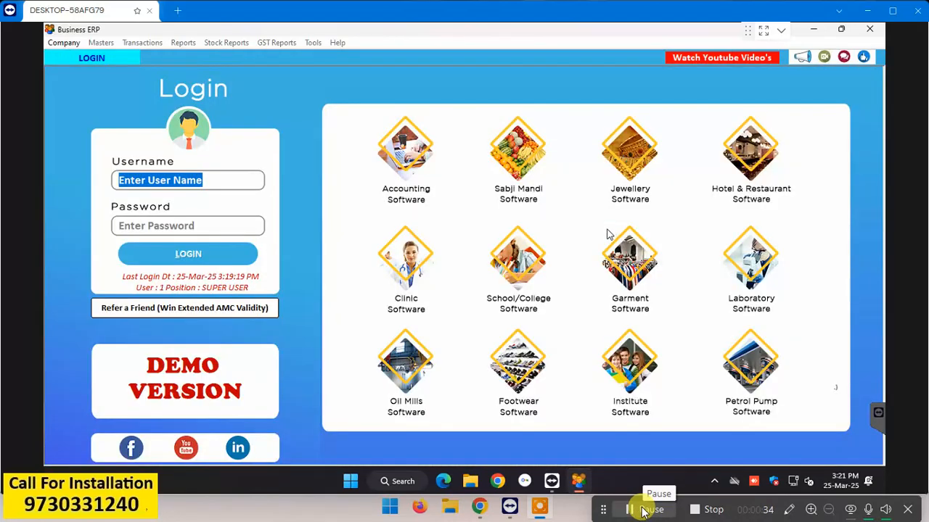
pyautogui.write('1')
pyautogui.press('Return')
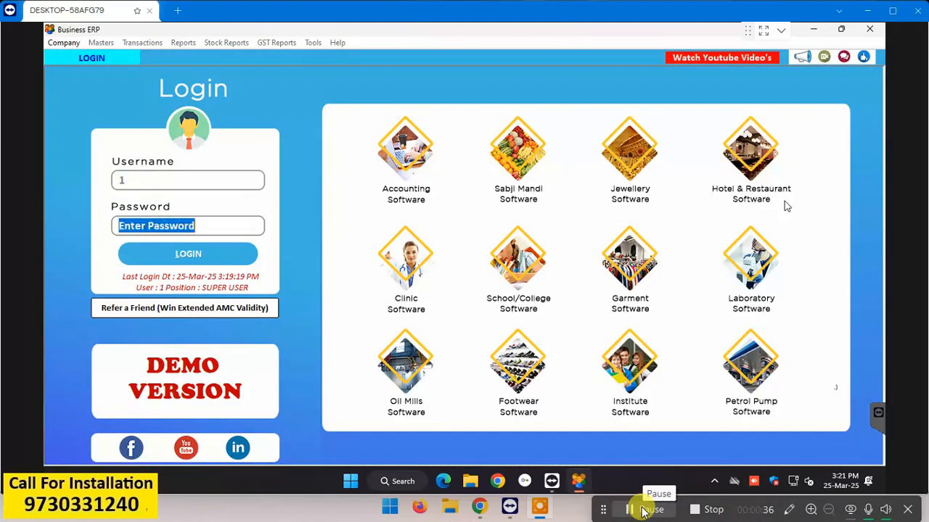
pyautogui.write('1')
pyautogui.press('Return')
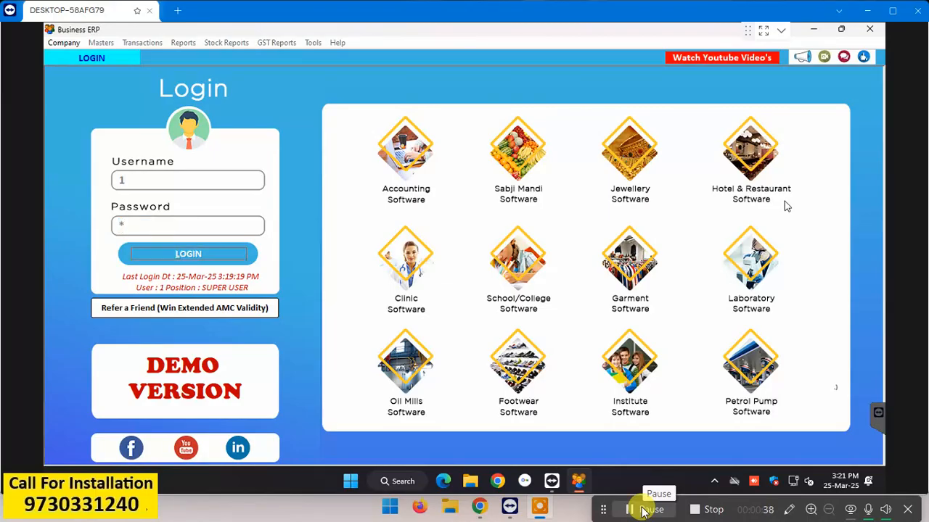
pyautogui.press('Return')
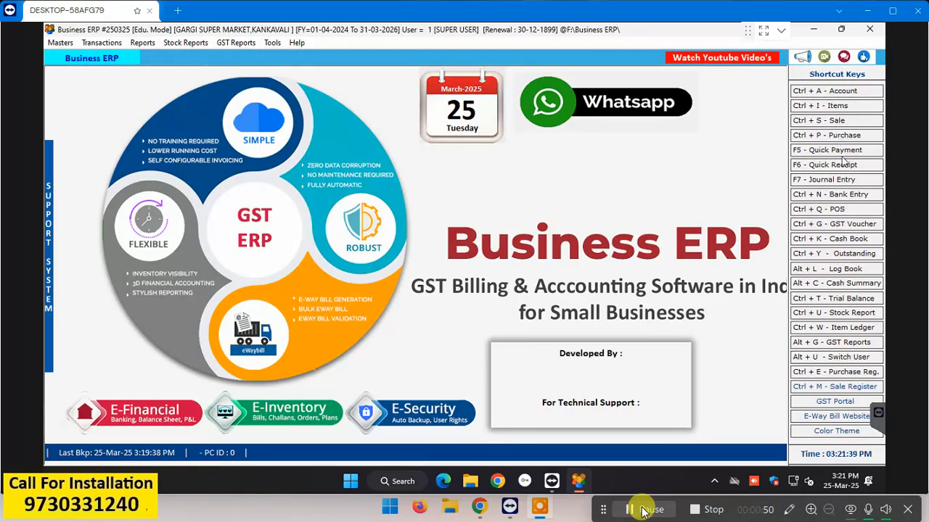
# Step: Open the Items list (Ctrl+I) and begin a new item entry
pyautogui.click(825, 105)
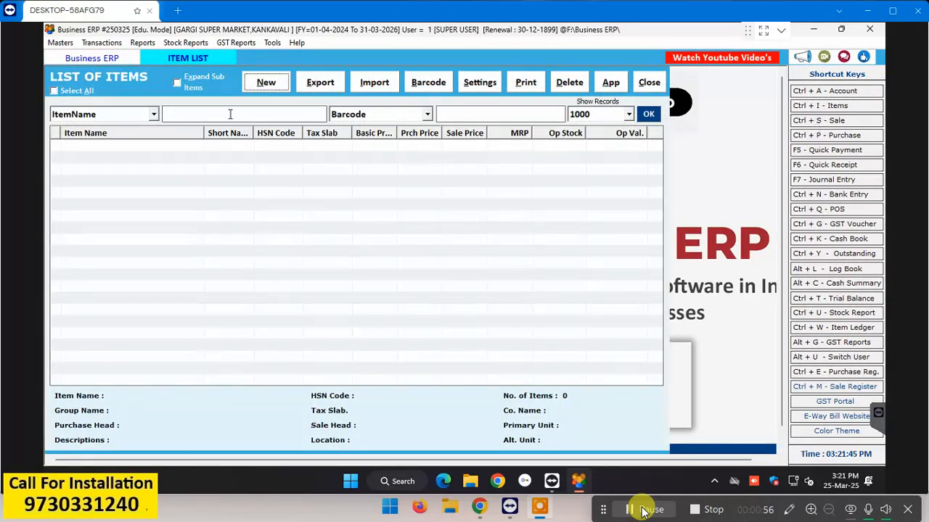
pyautogui.click(263, 82)
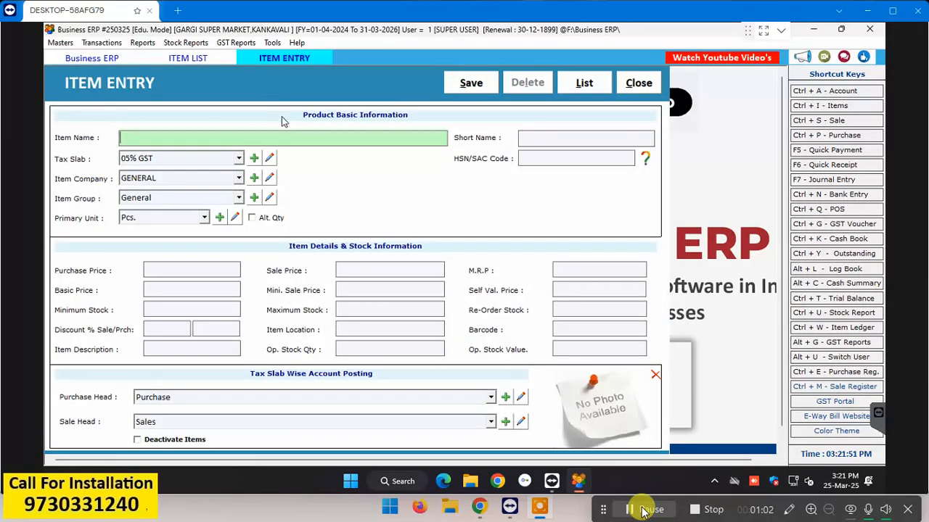
pyautogui.press('XF86AudioRaiseVolume')
# Step: Enter the item name 'BRITANNIA VITA MARIE 248G', correcting typing mistakes
pyautogui.write('bBR')
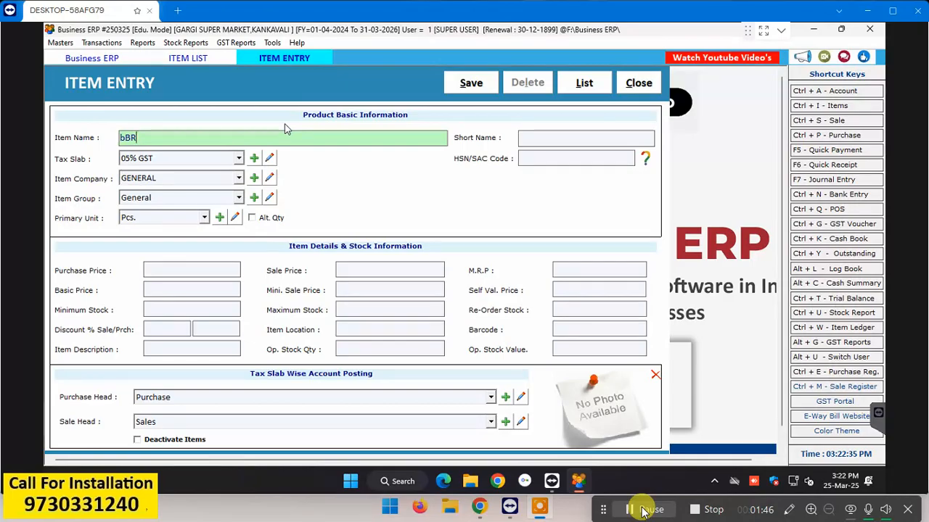
pyautogui.press('BackSpace')
pyautogui.press('BackSpace')
pyautogui.press('BackSpace')
pyautogui.write('b')
pyautogui.press('BackSpace')
pyautogui.write('Br')
pyautogui.press('BackSpace')
pyautogui.write('RITANOIA')
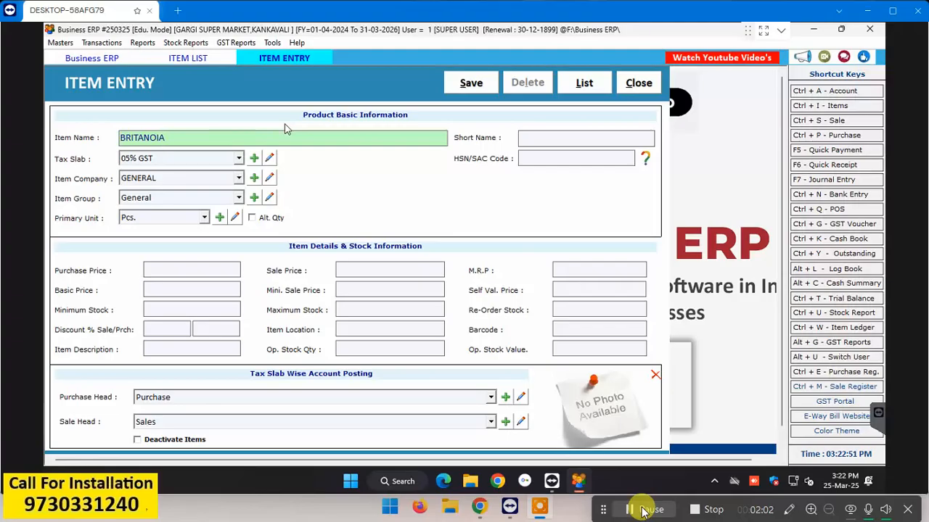
pyautogui.press('BackSpace')
pyautogui.press('BackSpace')
pyautogui.press('BackSpace')
pyautogui.write('NIA VITA MARIE')
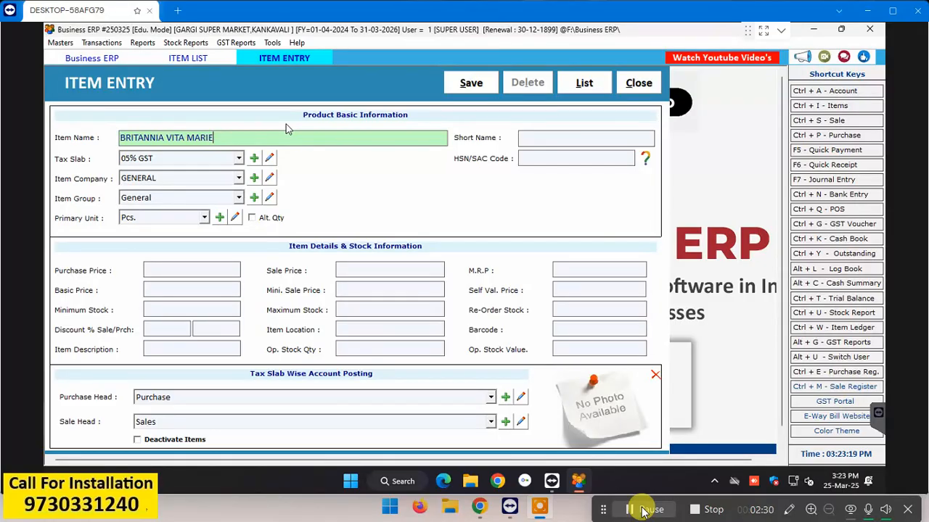
pyautogui.write('248G')
pyautogui.press('Return')
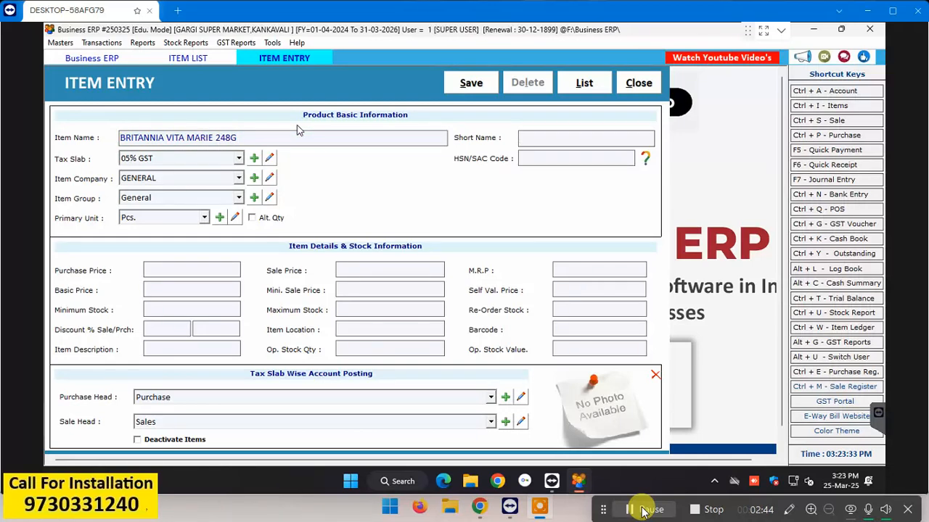
# Step: Clear the typed short name so it stays blank and move to the tax slab
pyautogui.write('VITA MARIE')
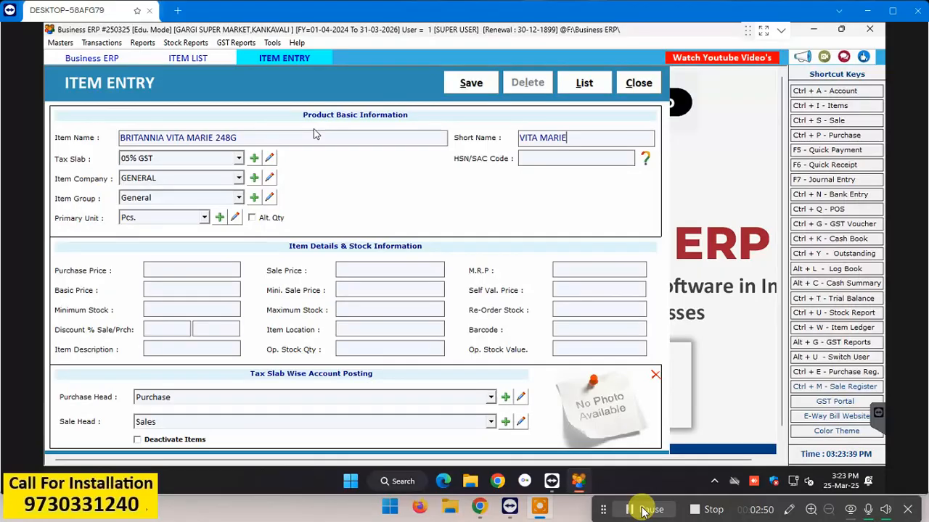
pyautogui.press('BackSpace')
pyautogui.press('BackSpace')
pyautogui.press('BackSpace')
pyautogui.press('BackSpace')
pyautogui.press('BackSpace')
pyautogui.press('BackSpace')
pyautogui.press('BackSpace')
pyautogui.press('BackSpace')
pyautogui.press('BackSpace')
pyautogui.press('BackSpace')
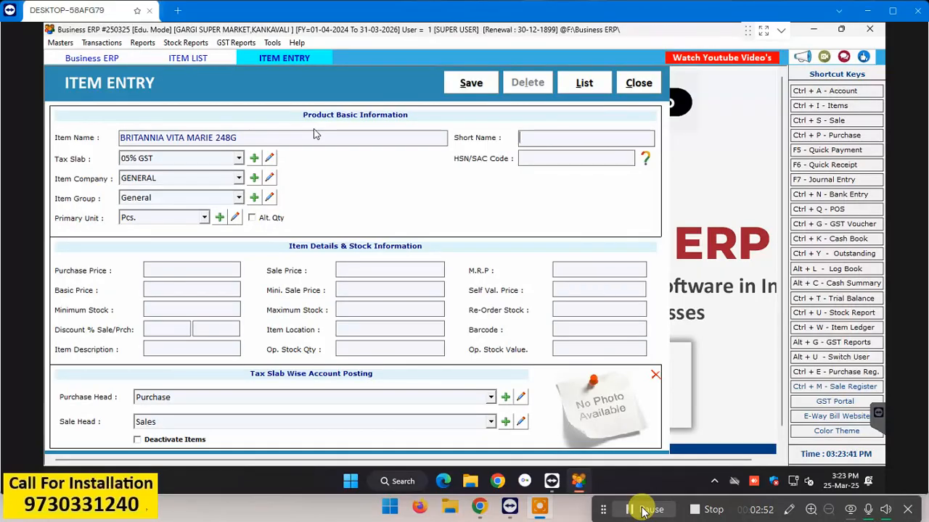
pyautogui.press('Return')
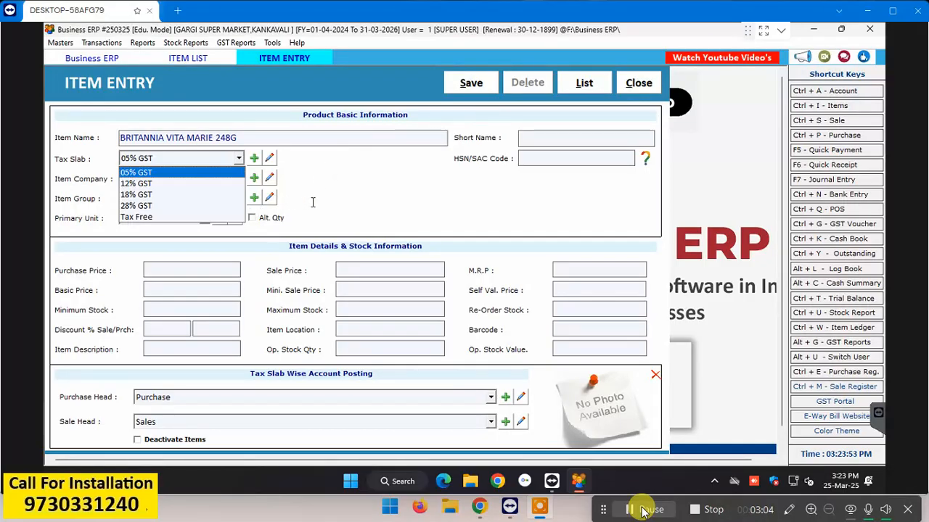
# Step: Set the tax slab to Tax Free, keep Pcs. unit, with sale price 50 and MRP 50
pyautogui.press('t')
pyautogui.press('Return')
pyautogui.press('Return')
pyautogui.press('Return')
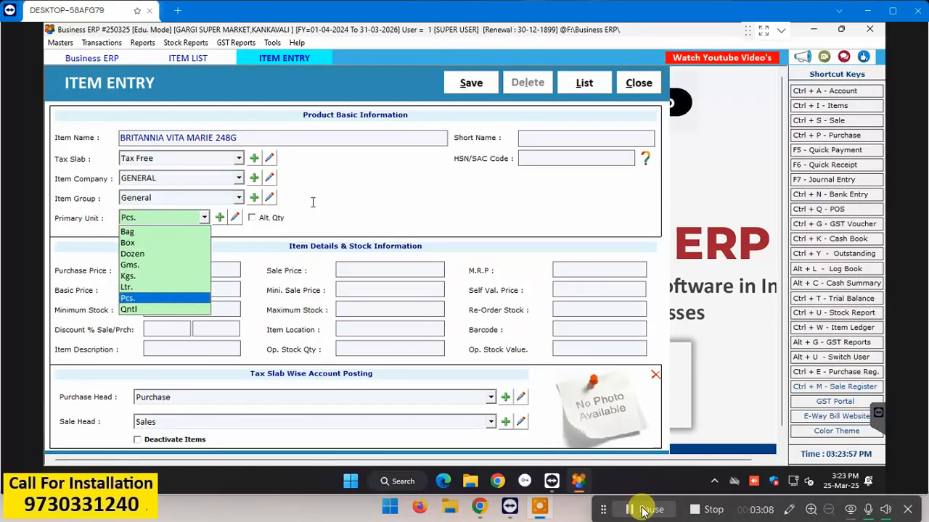
pyautogui.press('Return')
pyautogui.press('Return')
pyautogui.press('Return')
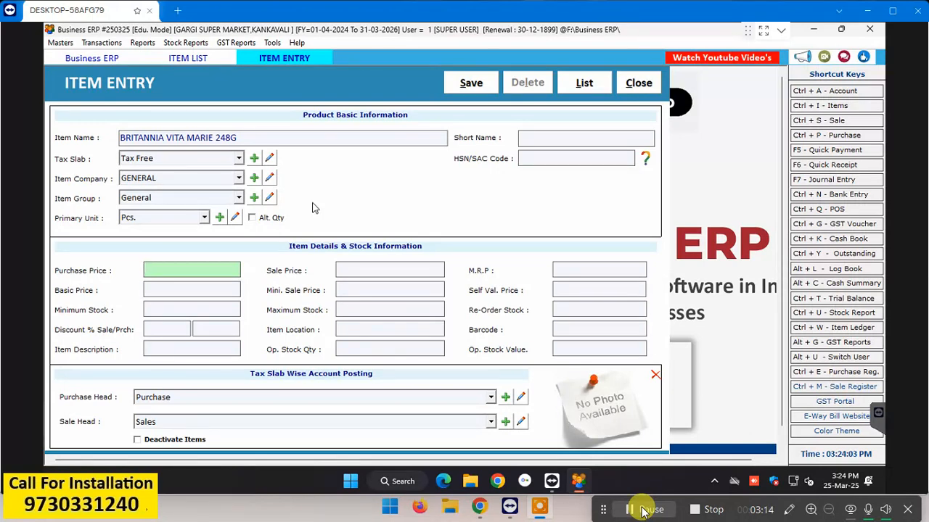
pyautogui.press('Return')
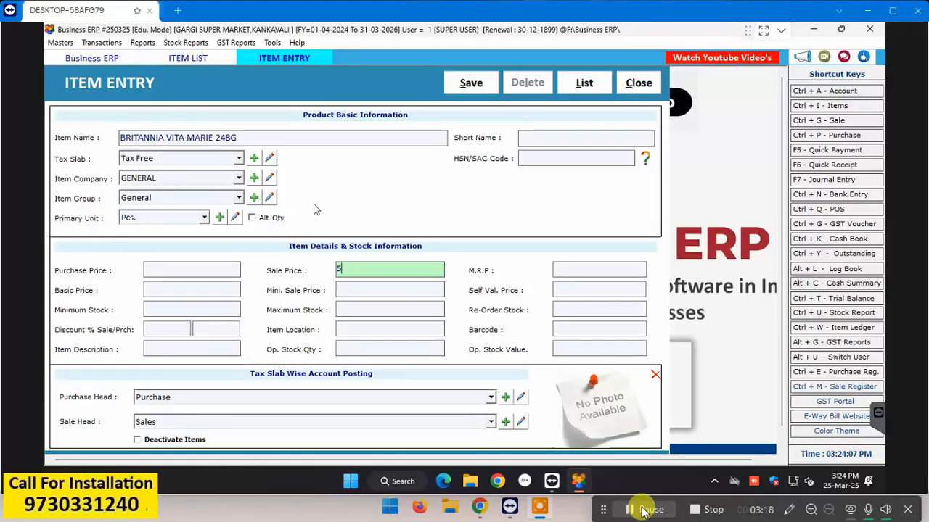
pyautogui.write('50')
pyautogui.press('Return')
pyautogui.write('50')
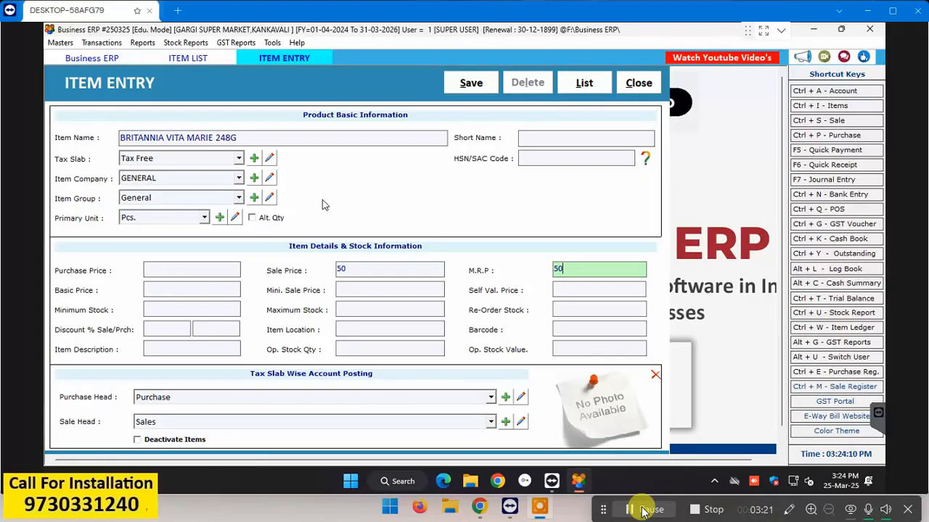
pyautogui.press('Return')
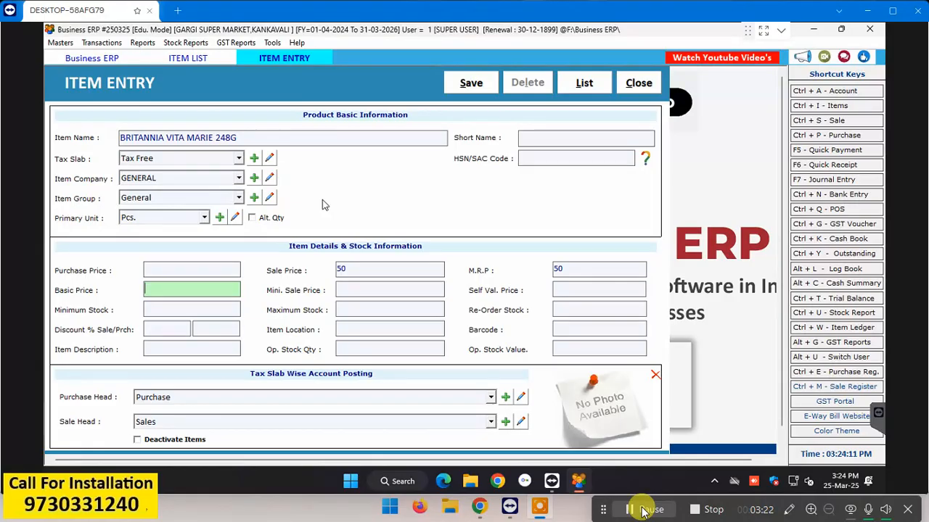
pyautogui.press('Return')
pyautogui.press('Return')
pyautogui.press('Return')
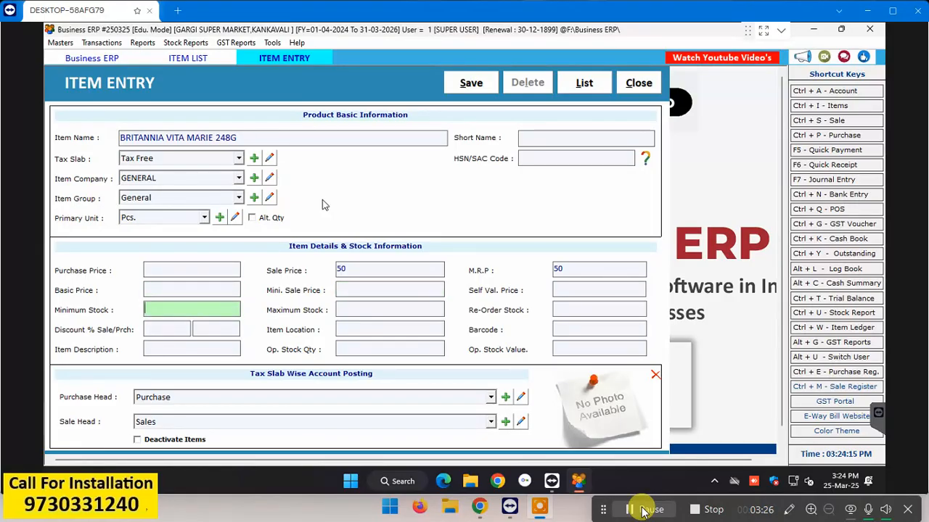
# Step: Enter opening stock quantity 6 and keep Purchase and Sales as account heads
pyautogui.press('Return')
pyautogui.press('Return')
pyautogui.press('Return')
pyautogui.press('Return')
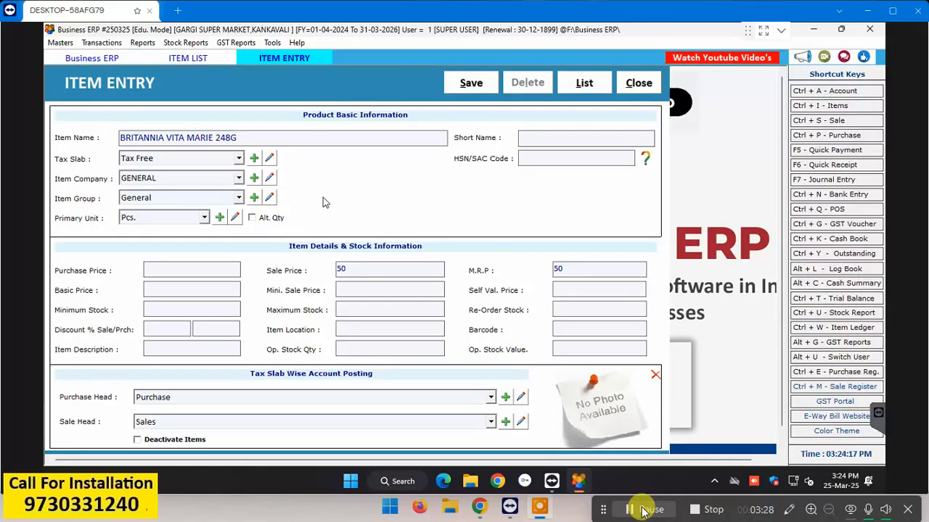
pyautogui.press('Return')
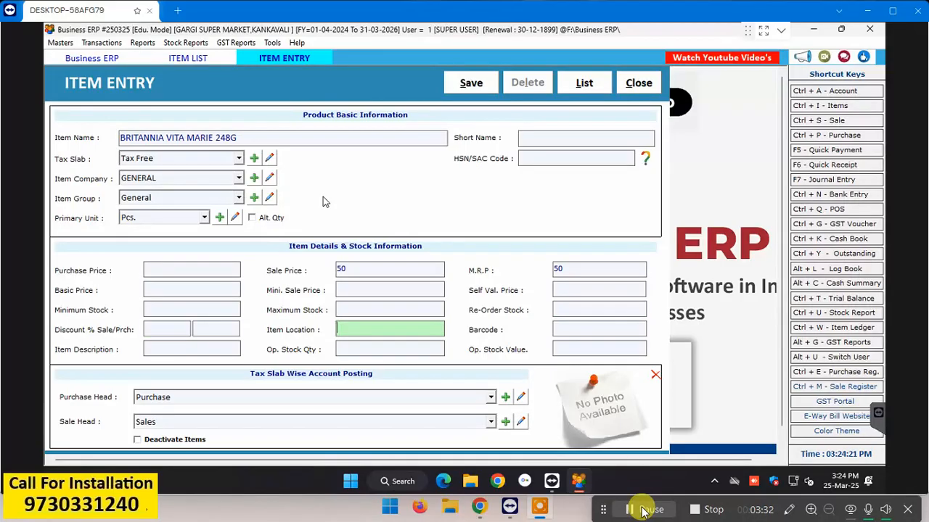
pyautogui.press('Return')
pyautogui.press('Return')
pyautogui.press('Return')
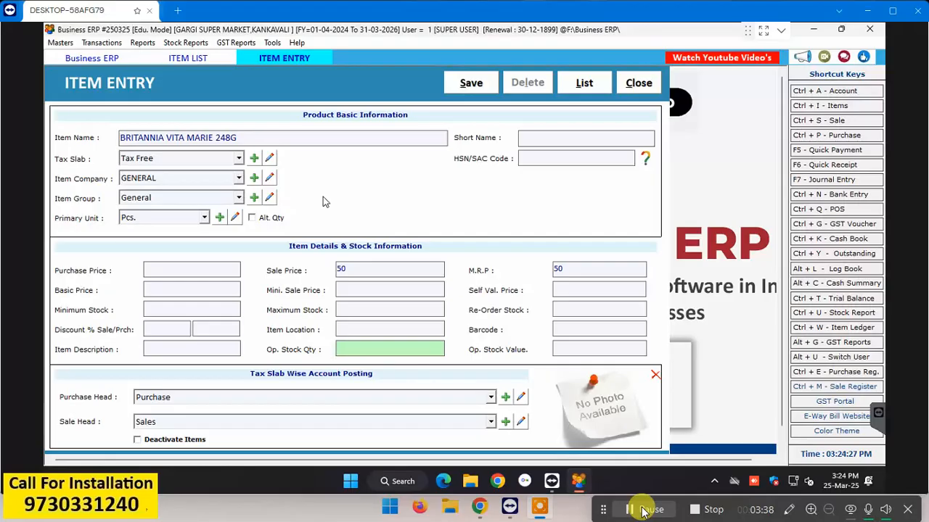
pyautogui.write('6')
pyautogui.press('Return')
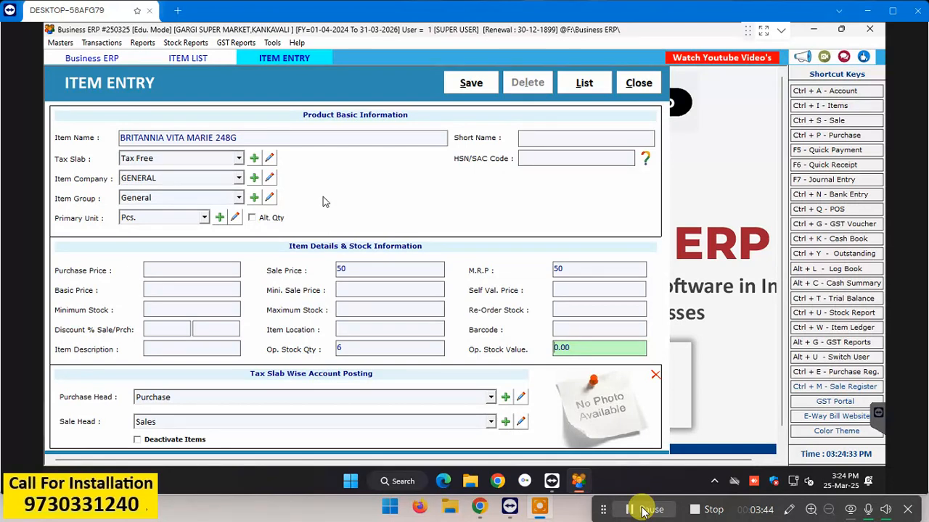
pyautogui.press('Return')
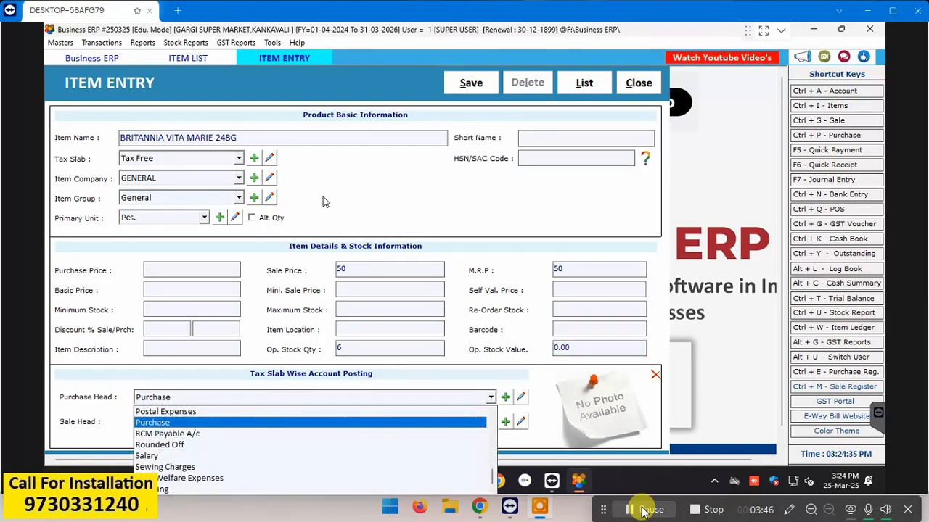
pyautogui.press('Return')
pyautogui.press('Return')
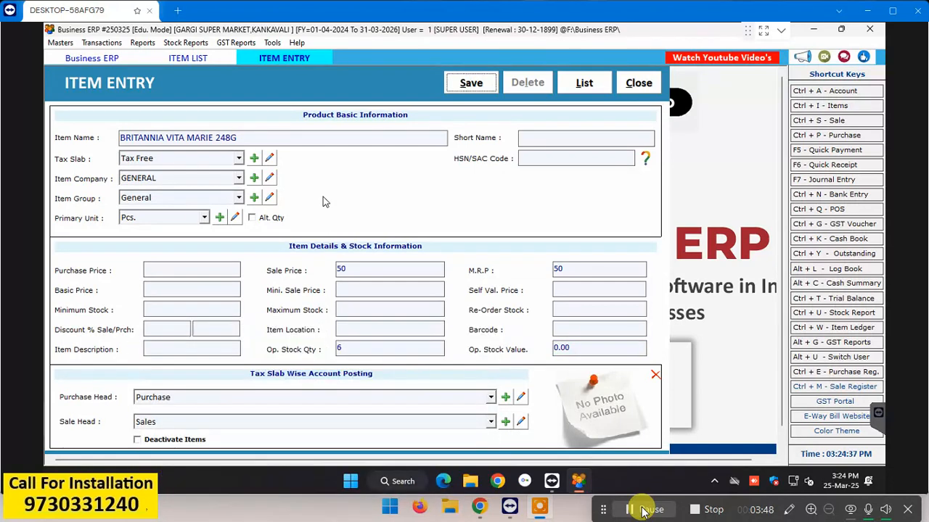
pyautogui.press('Return')
pyautogui.press('Return')
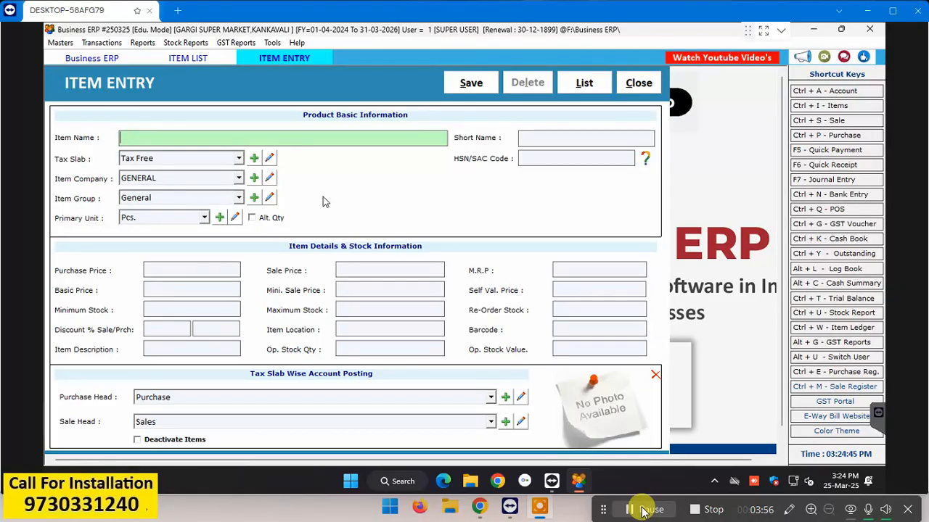
# Step: Close the item form and list, then reopen BRITANNIA VITA MARIE 248G from the refreshed list
pyautogui.press('Escape')
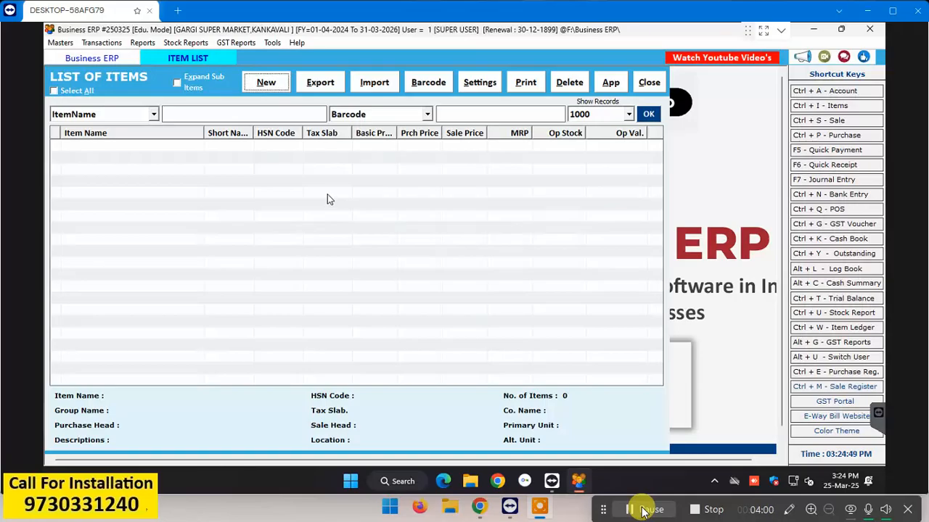
pyautogui.press('Escape')
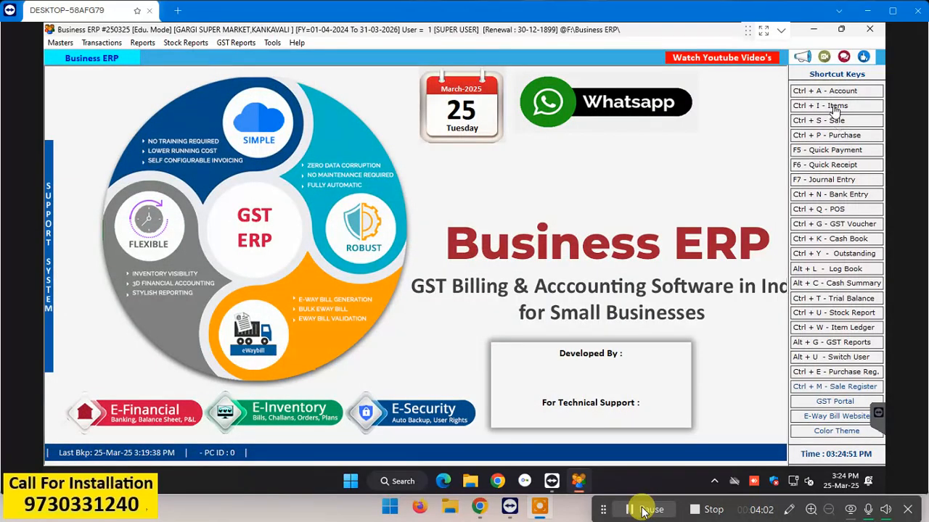
pyautogui.click(834, 109)
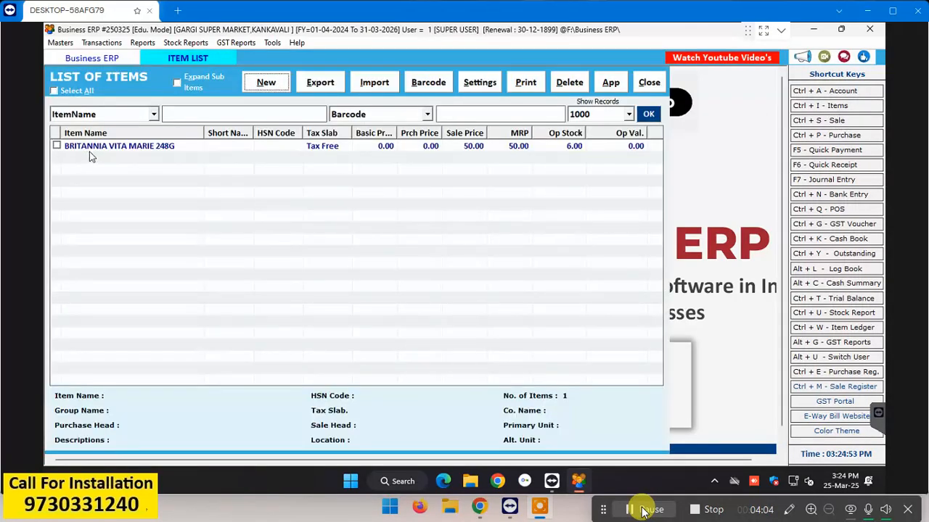
pyautogui.doubleClick(110, 148)
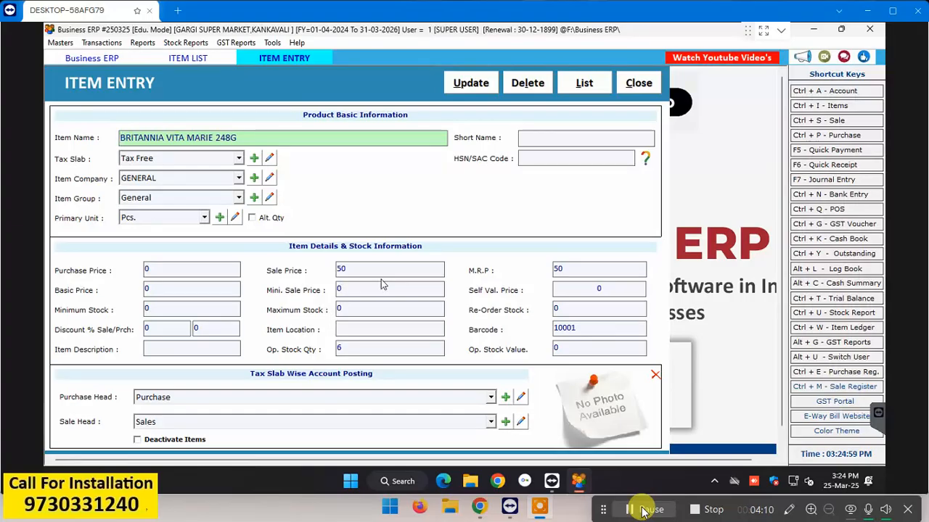
pyautogui.click(589, 330)
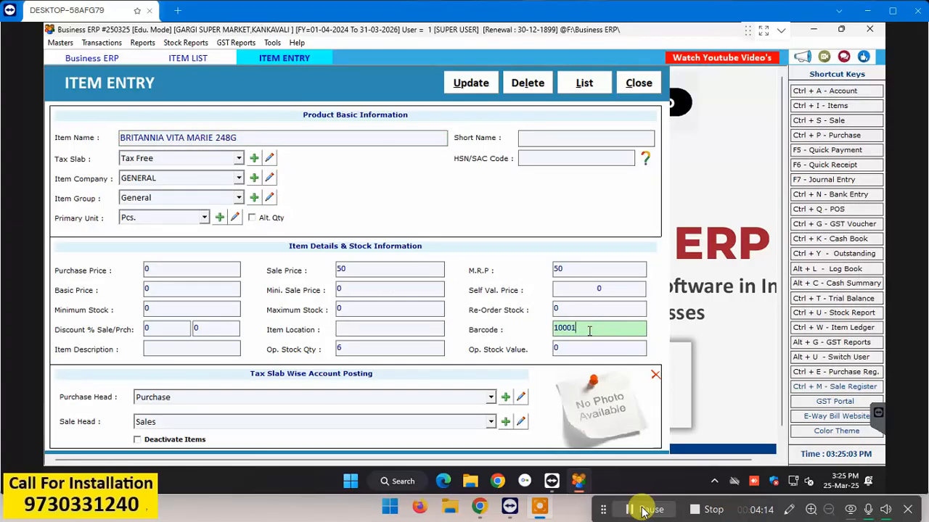
pyautogui.press('BackSpace')
pyautogui.press('BackSpace')
pyautogui.press('BackSpace')
pyautogui.press('BackSpace')
pyautogui.press('BackSpace')
pyautogui.write('8901063014299')
pyautogui.press('Return')
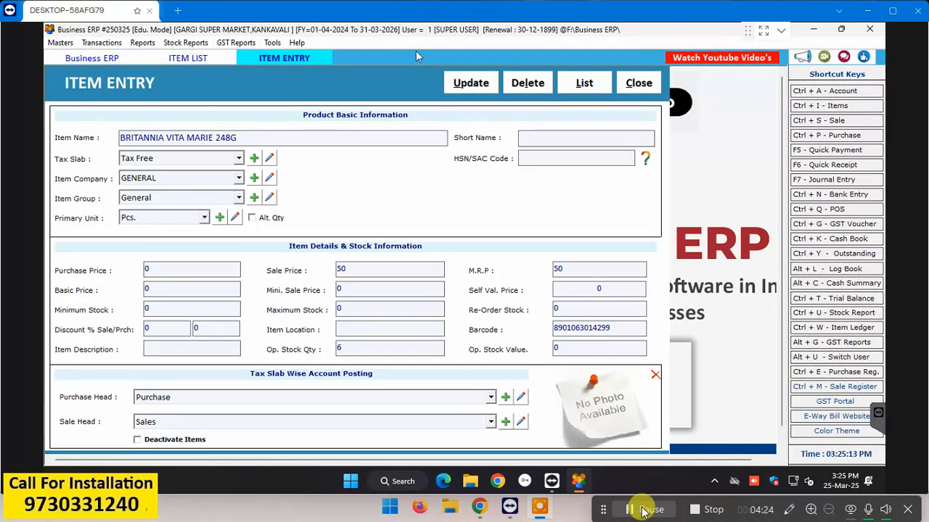
pyautogui.click(460, 90)
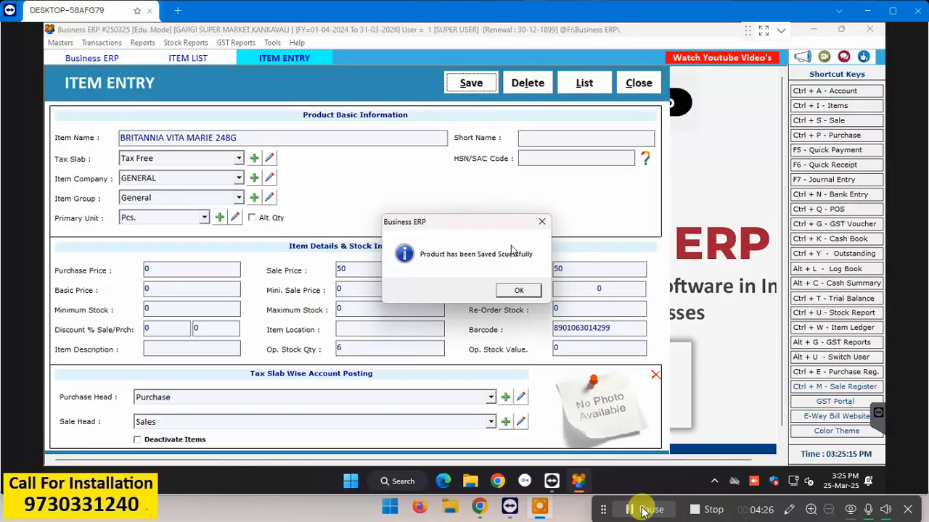
pyautogui.click(513, 293)
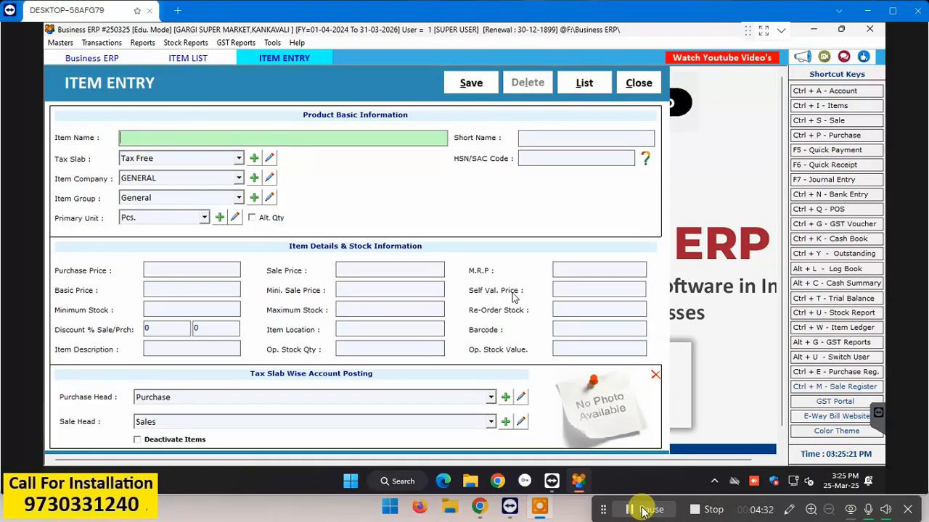
# Step: Go back to the List of Items and open a blank Item Entry form
pyautogui.press('Escape')
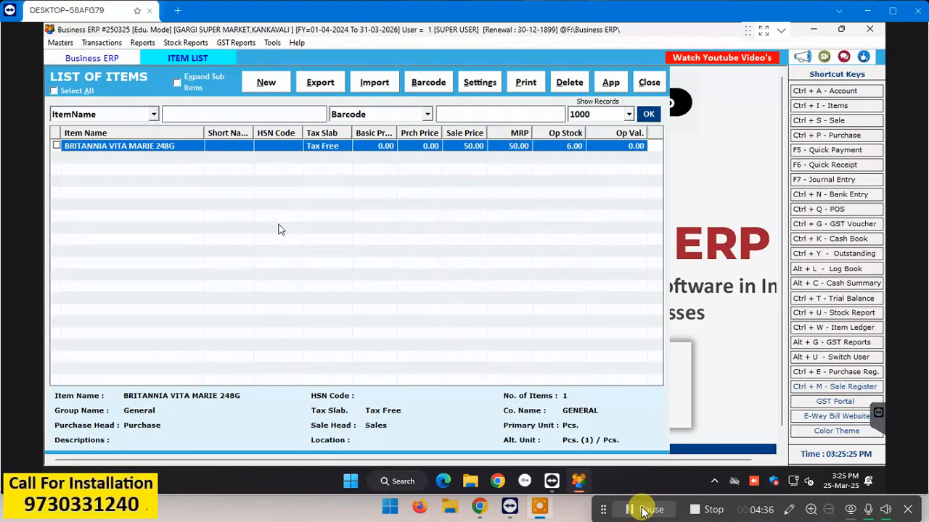
pyautogui.click(272, 85)
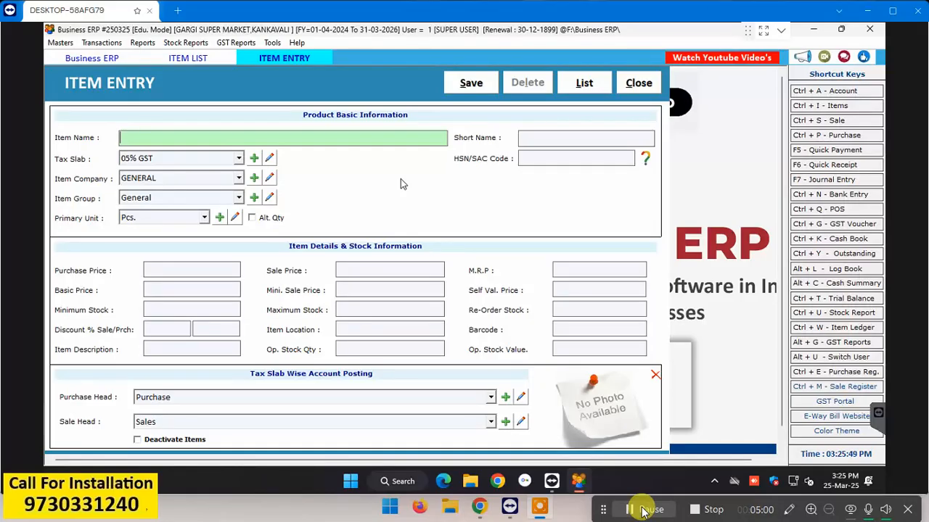
# Step: Name the item 'BRITANNIA TOASTEA' and set its tax slab to Tax Free
pyautogui.write('BRITANNIA')
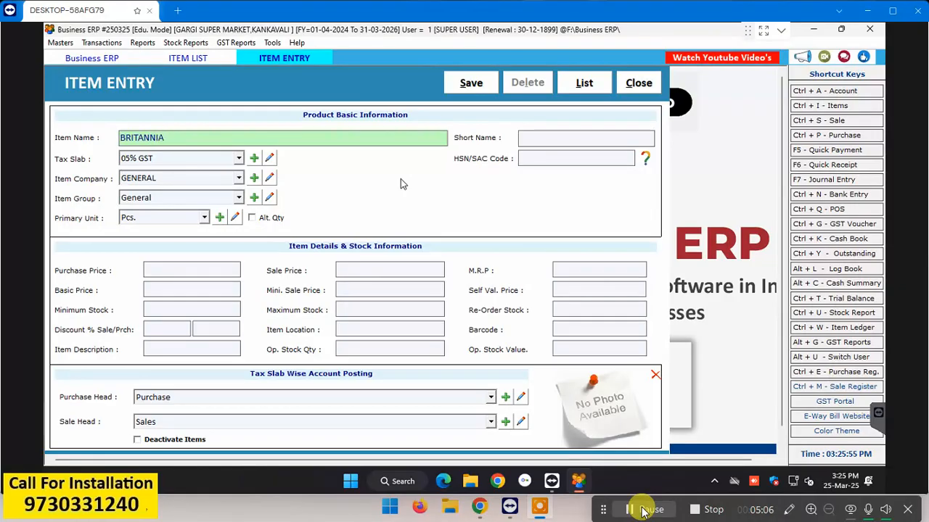
pyautogui.write(' TOASTEA')
pyautogui.press('Return')
pyautogui.press('Return')
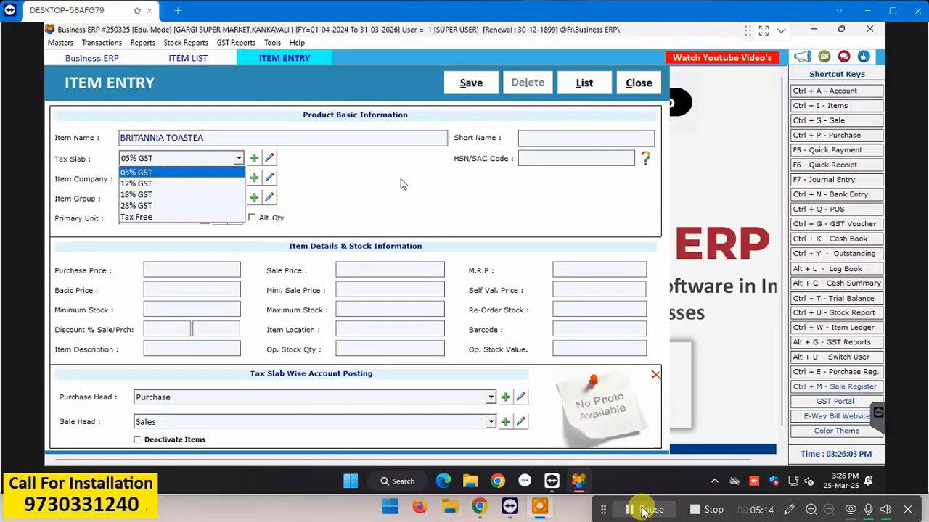
pyautogui.press('End')
pyautogui.press('Return')
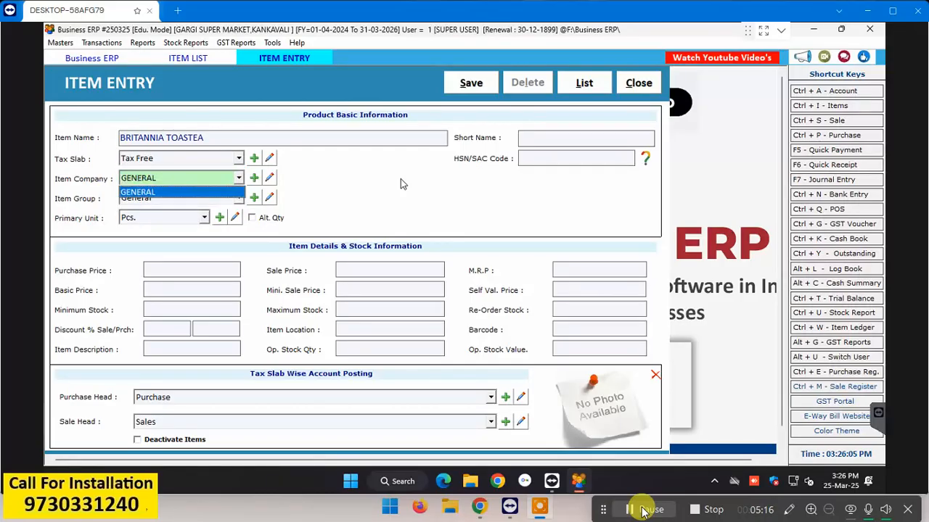
pyautogui.press('Return')
pyautogui.press('Return')
pyautogui.press('Return')
pyautogui.press('Return')
pyautogui.press('Return')
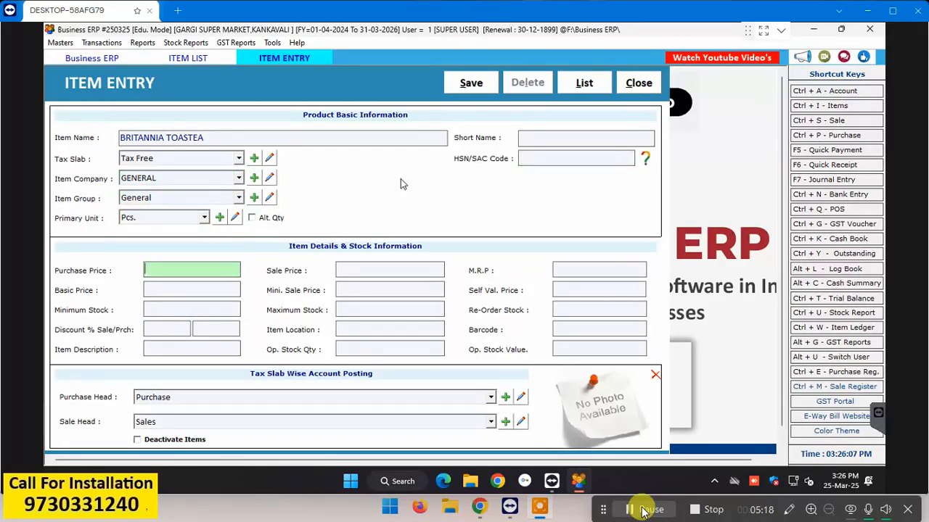
pyautogui.press('Return')
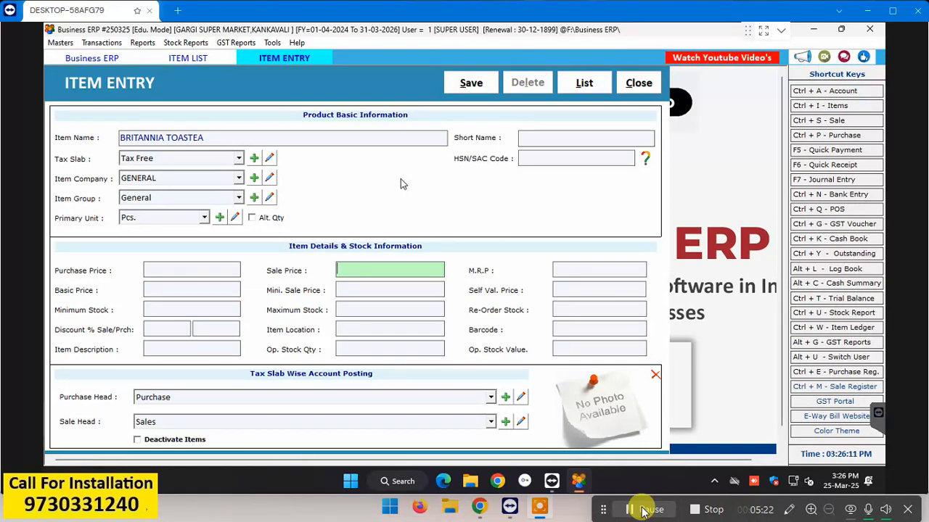
pyautogui.write('35')
pyautogui.press('Return')
pyautogui.write('35')
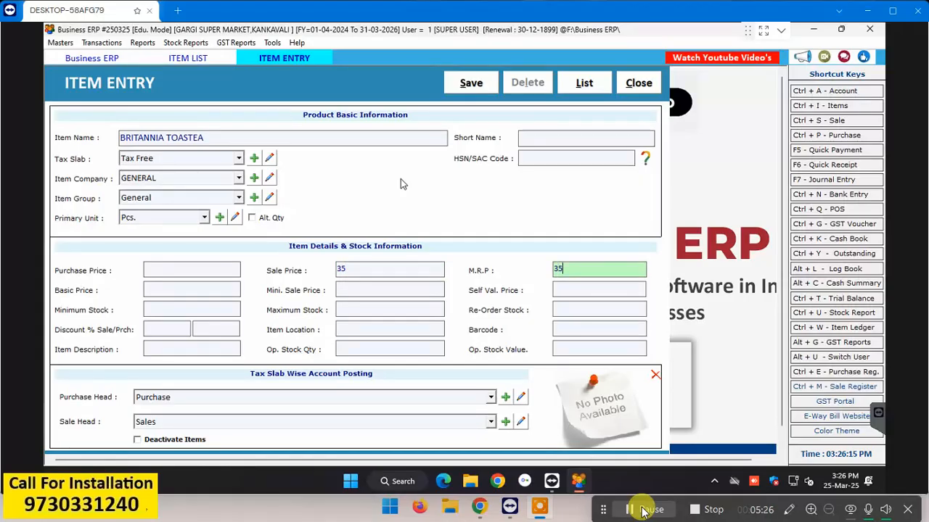
pyautogui.press('Return')
pyautogui.press('Return')
pyautogui.press('Return')
pyautogui.press('Return')
pyautogui.press('Return')
pyautogui.press('Return')
pyautogui.press('Return')
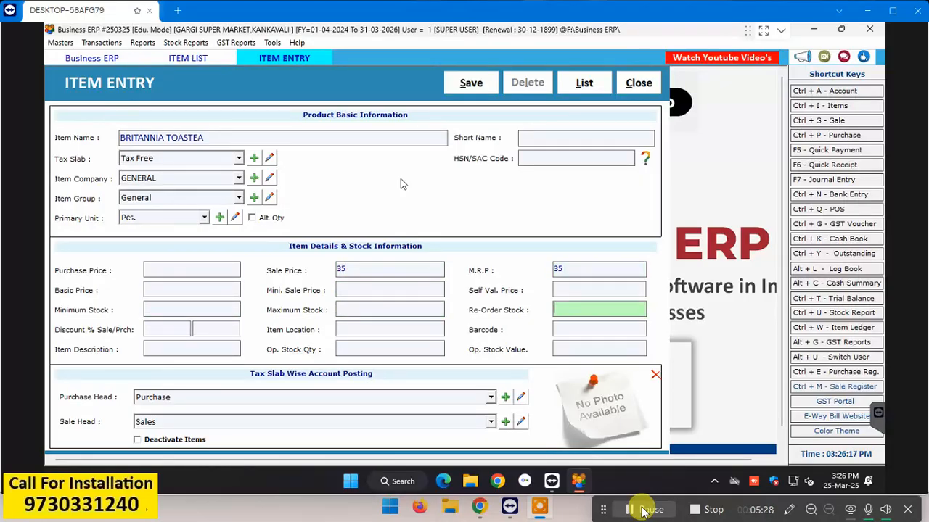
pyautogui.press('Return')
pyautogui.press('Return')
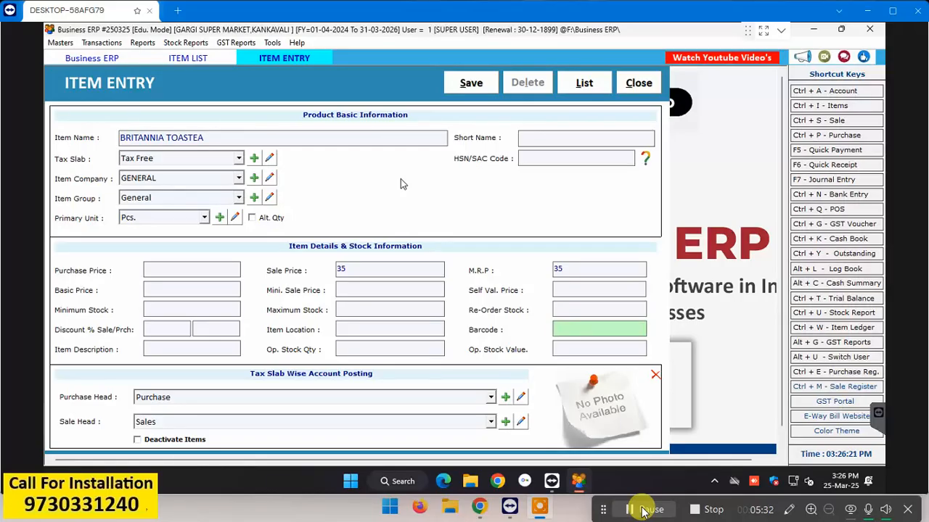
pyautogui.write('8901063325753')
pyautogui.press('Return')
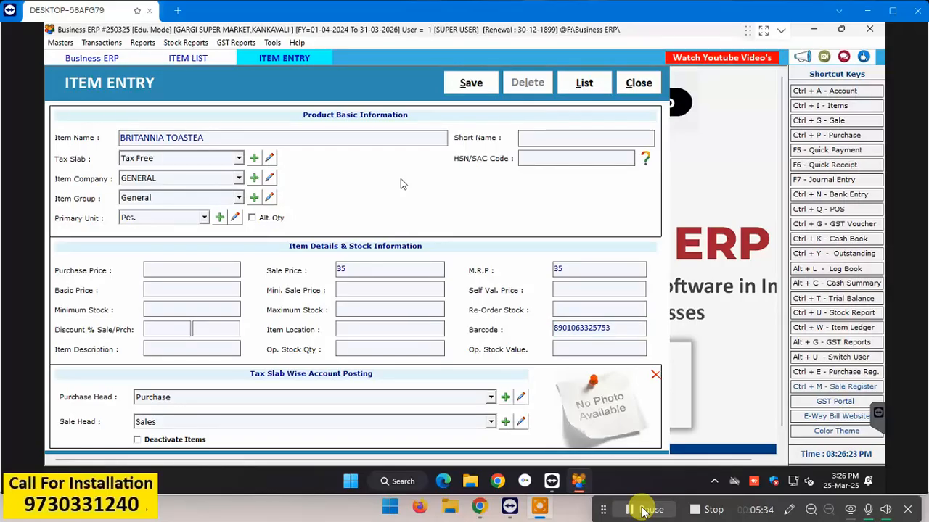
# Step: Keep Purchase and Sales heads, set opening stock to 3, and save the item
pyautogui.press('Return')
pyautogui.press('Return')
pyautogui.press('Return')
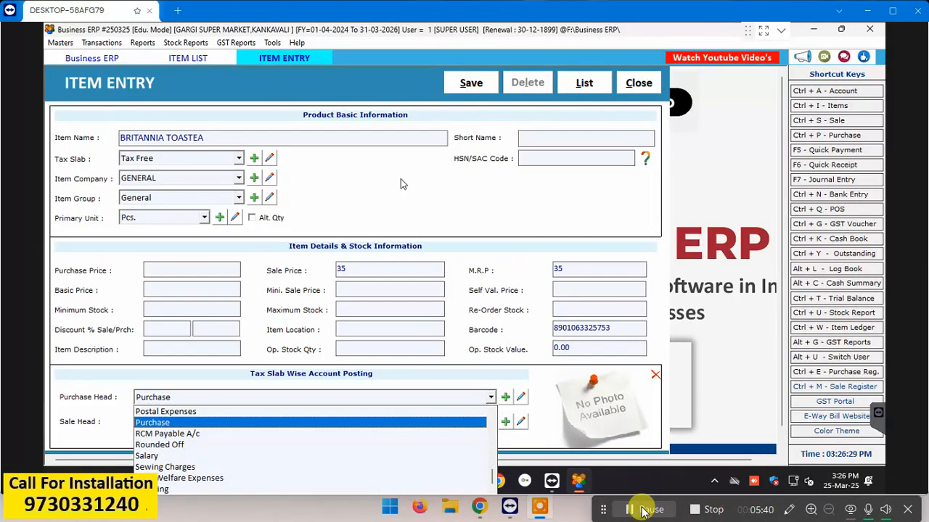
pyautogui.press('Return')
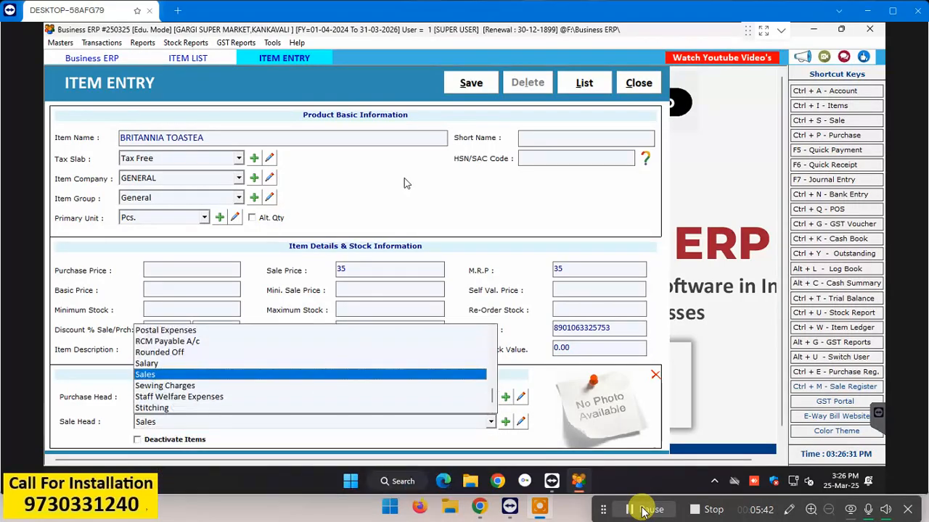
pyautogui.press('Return')
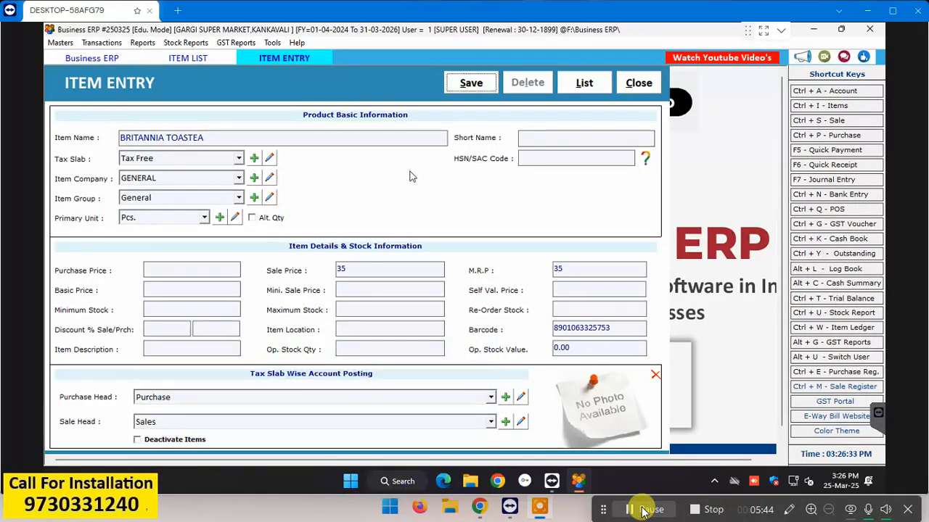
pyautogui.click(377, 345)
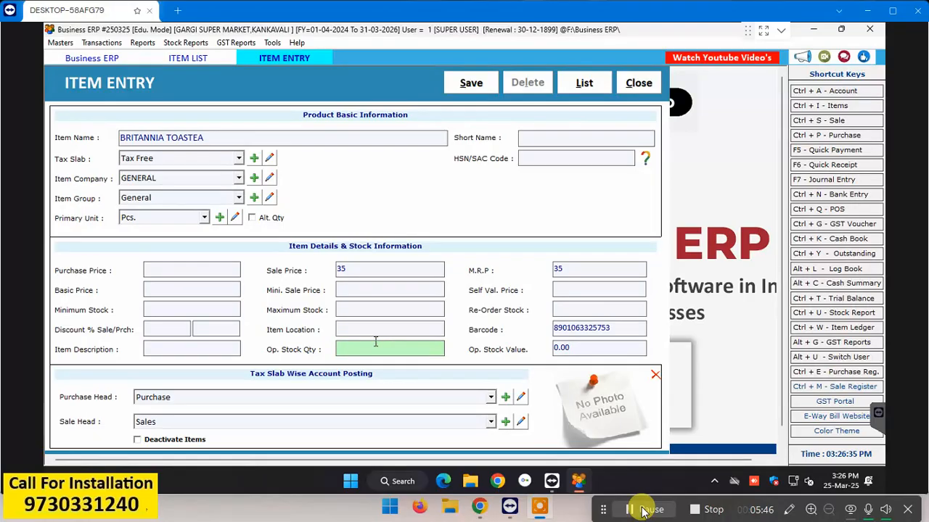
pyautogui.write('3')
pyautogui.press('Return')
pyautogui.press('Return')
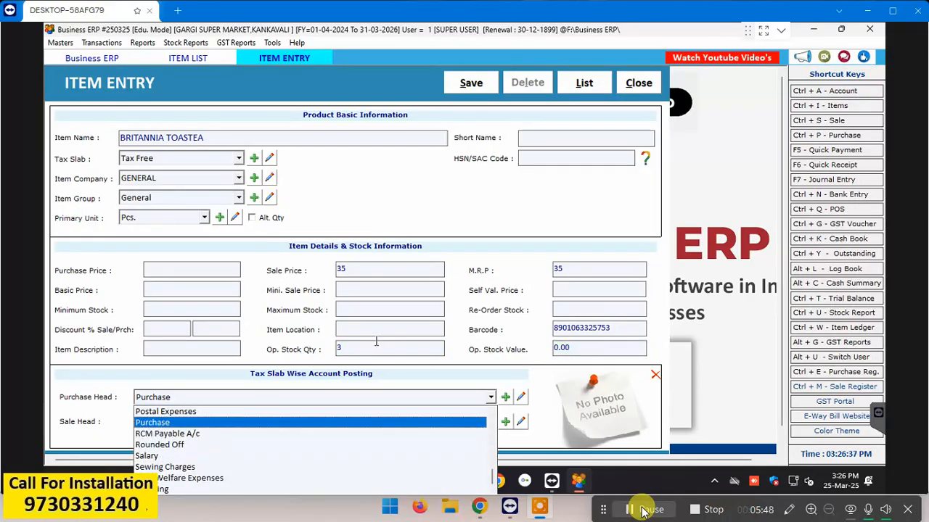
pyautogui.press('Return')
pyautogui.press('Return')
pyautogui.press('Return')
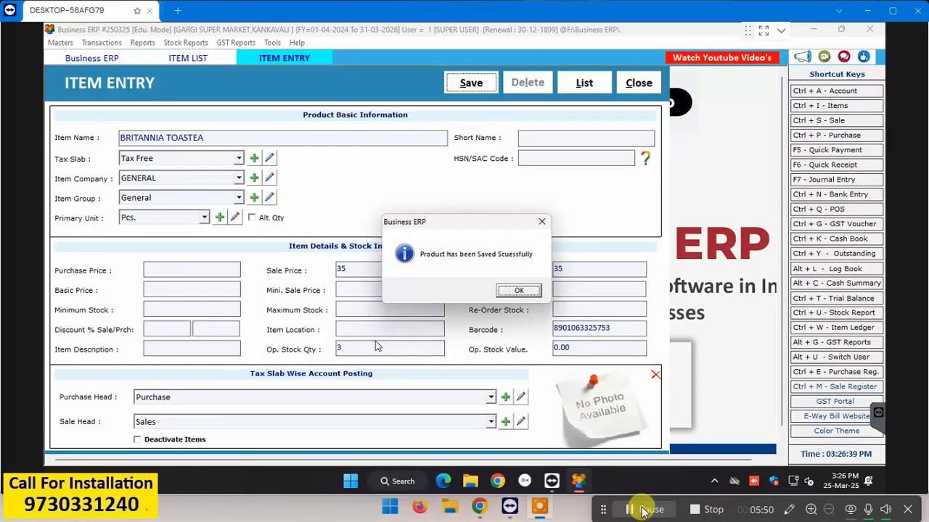
pyautogui.press('Return')
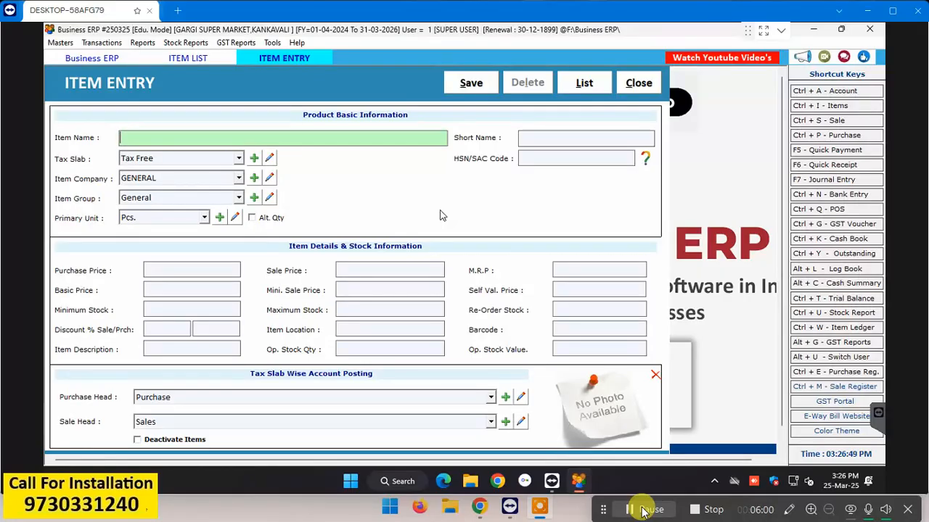
# Step: Reopen the Items list showing both Britannia items and start another new item
pyautogui.press('Escape')
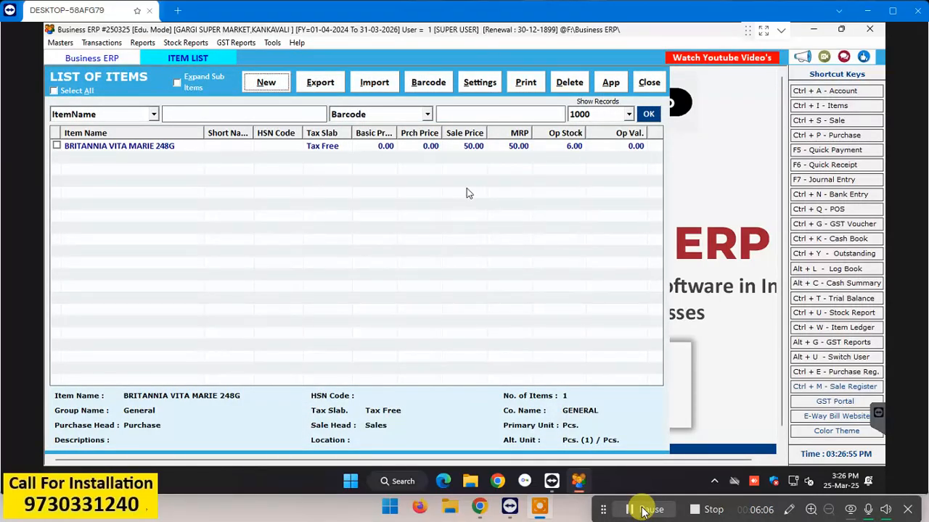
pyautogui.press('Escape')
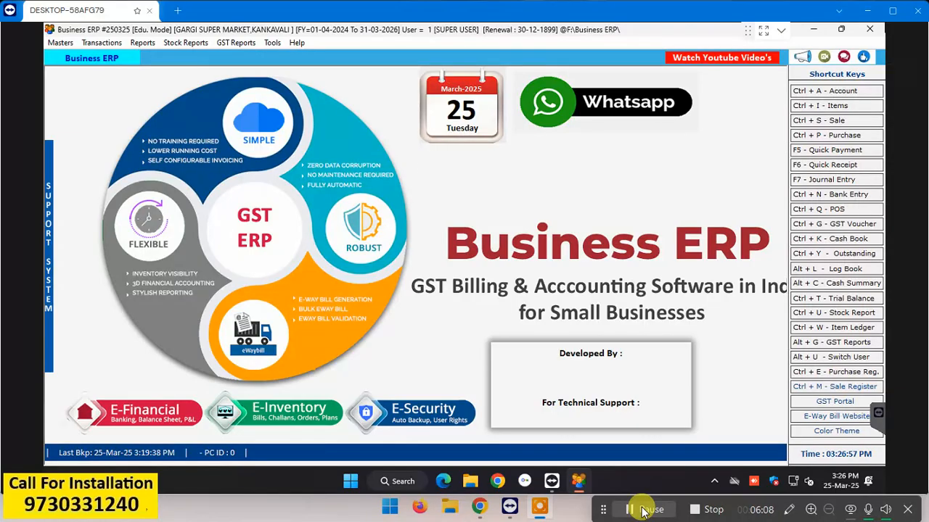
pyautogui.click(820, 111)
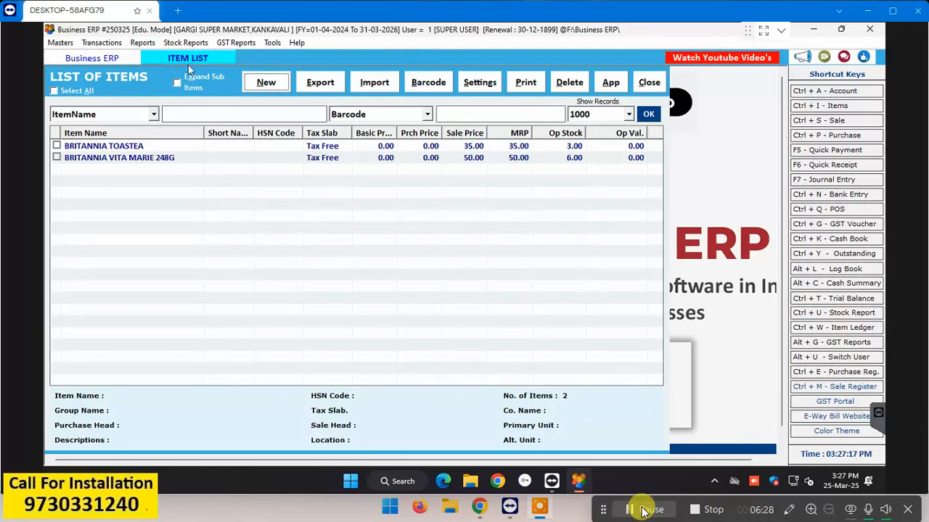
pyautogui.click(286, 86)
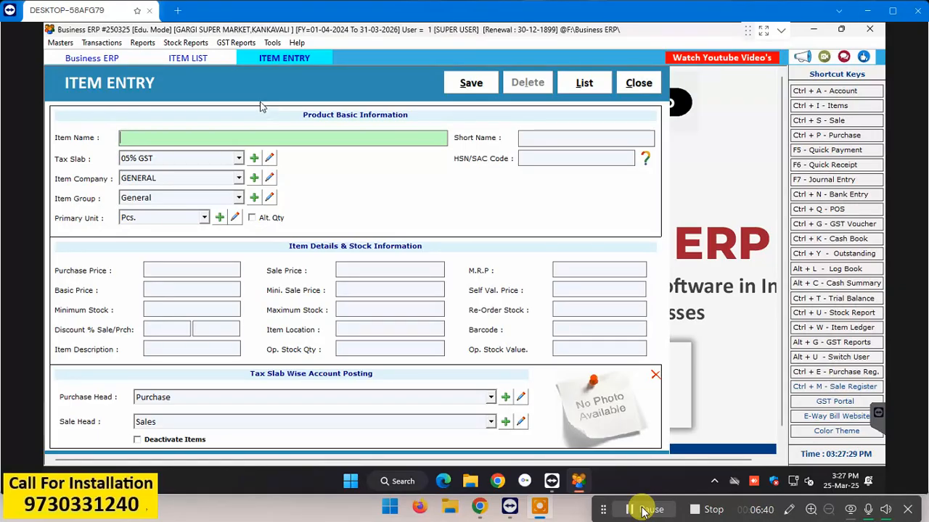
# Step: Name the item 'SUGAR 1KG' and choose Tax Free as its tax slab
pyautogui.write('SUGAR 1KG')
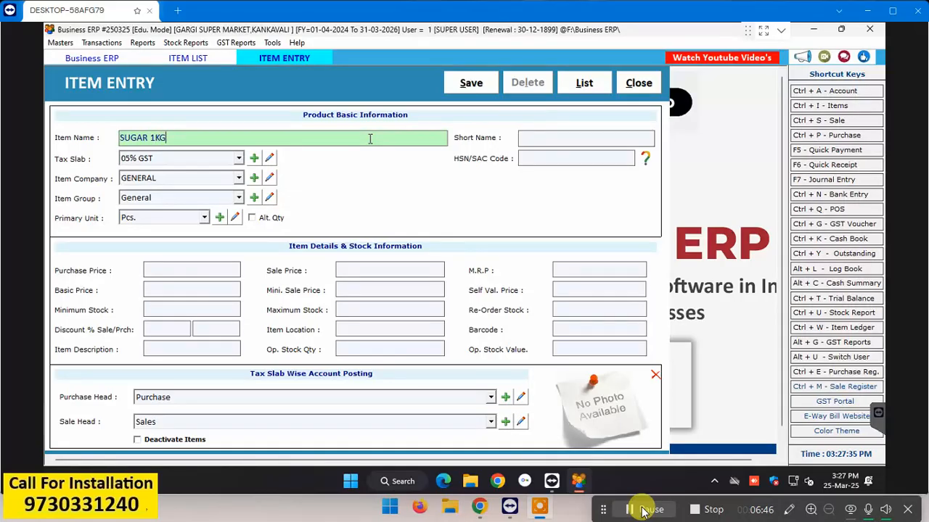
pyautogui.press('Return')
pyautogui.press('Return')
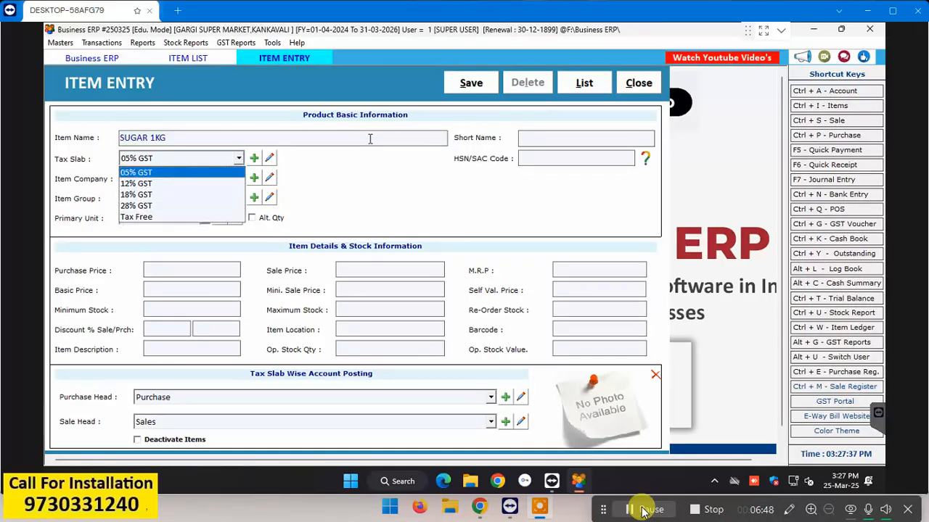
pyautogui.press('Return')
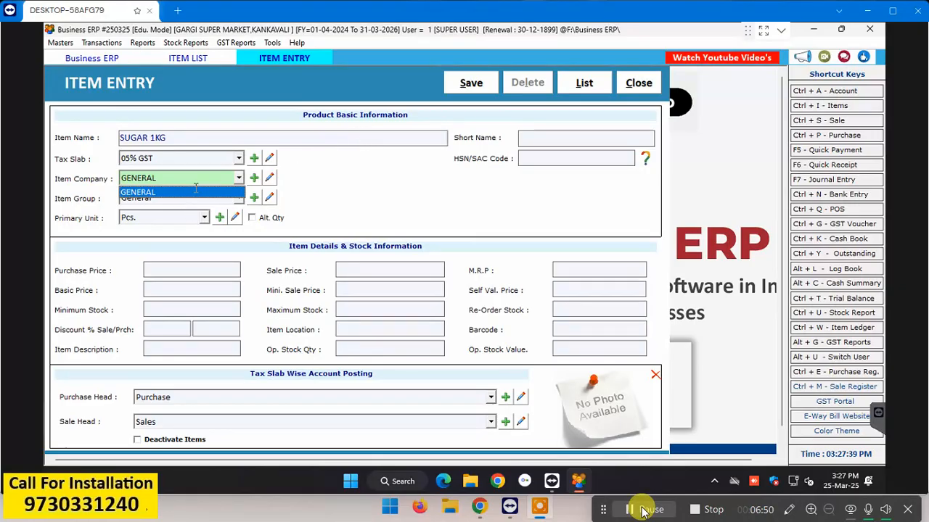
pyautogui.click(241, 160)
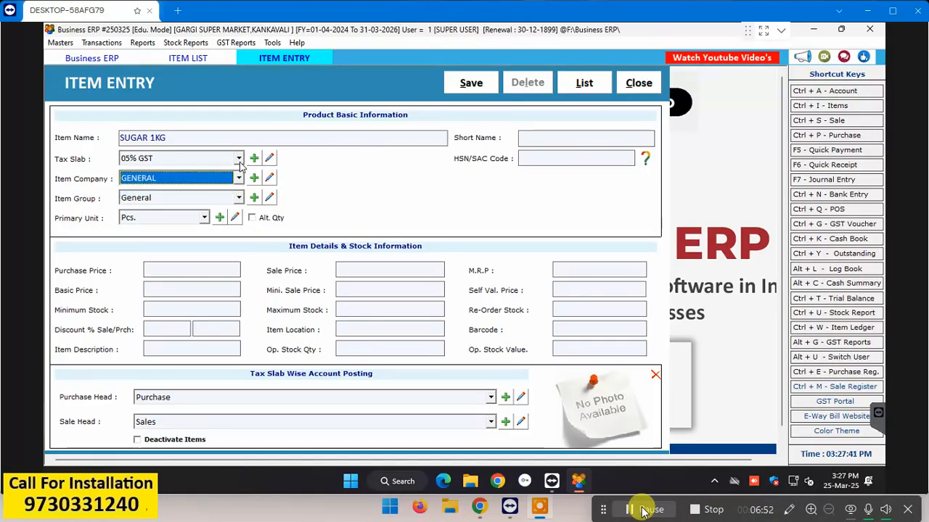
pyautogui.click(241, 160)
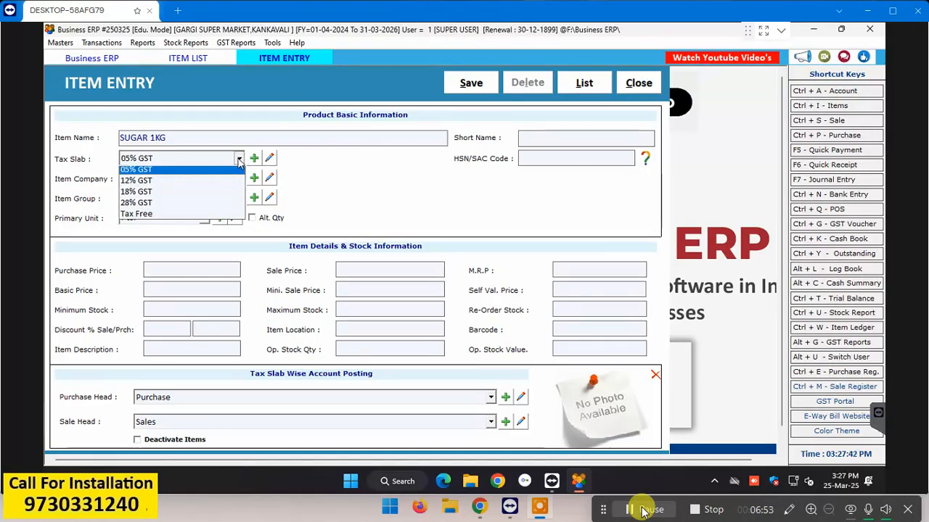
pyautogui.click(216, 217)
pyautogui.press('Return')
pyautogui.press('Return')
pyautogui.press('Return')
pyautogui.press('Return')
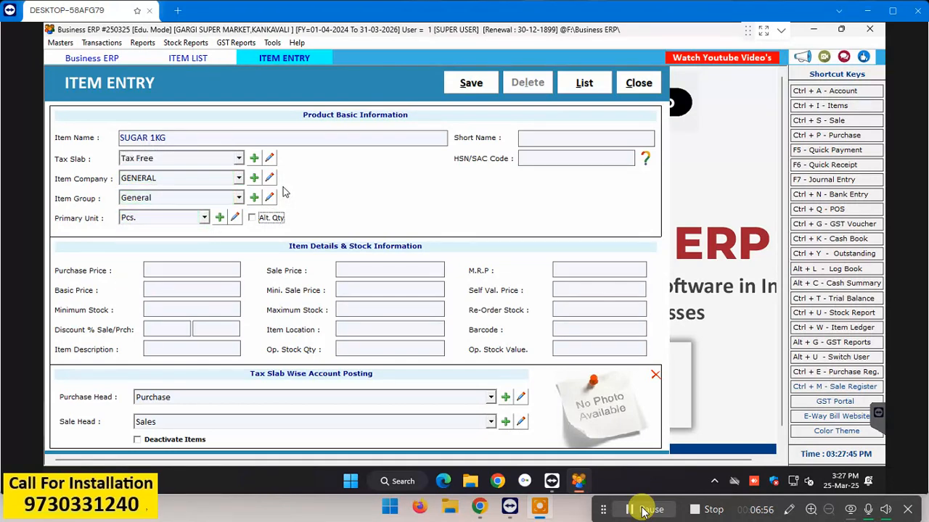
pyautogui.press('Return')
pyautogui.press('Return')
pyautogui.press('Return')
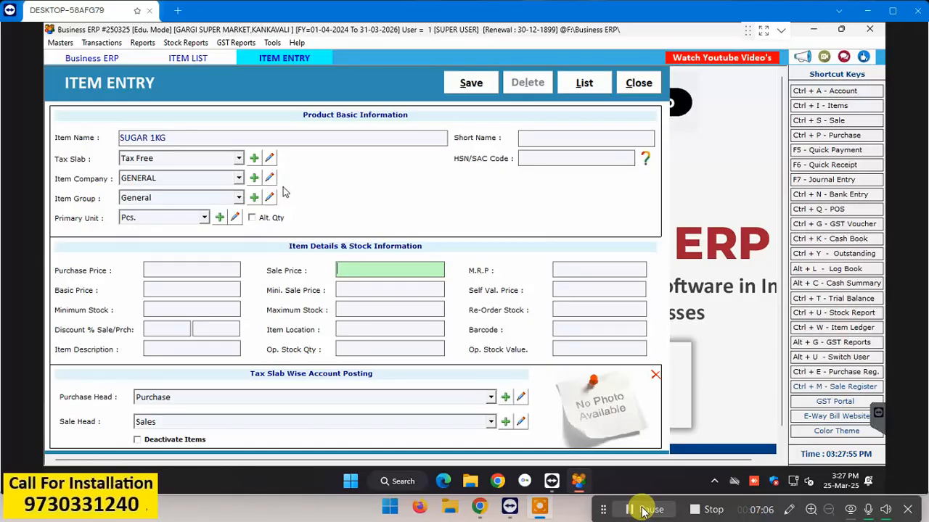
# Step: Enter sale price 46, MRP 48, opening stock 6, and save the sugar item
pyautogui.write('46')
pyautogui.press('Return')
pyautogui.write('48')
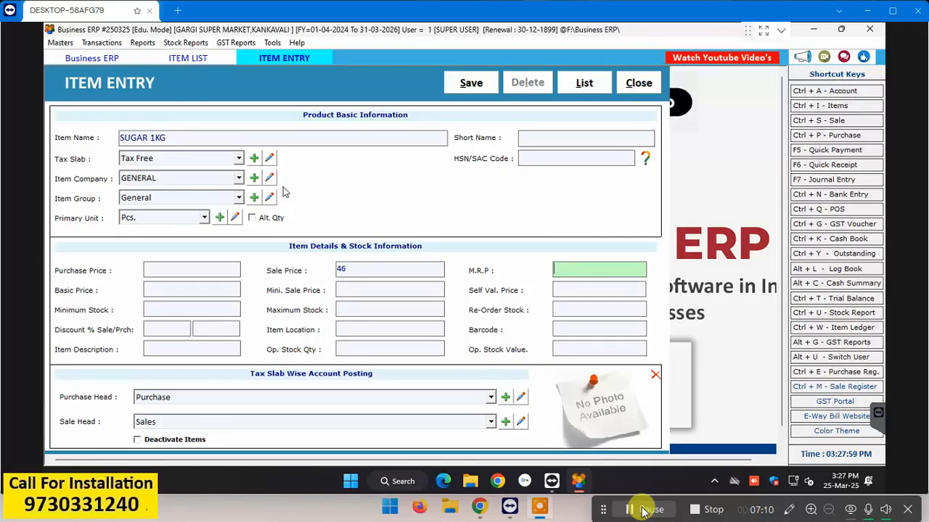
pyautogui.press('Return')
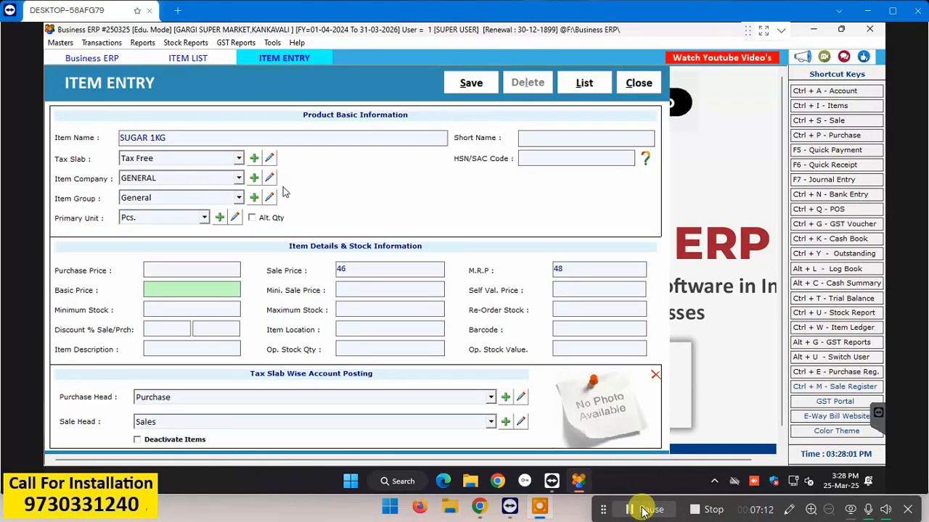
pyautogui.press('Return')
pyautogui.press('Return')
pyautogui.press('Return')
pyautogui.press('Return')
pyautogui.press('Return')
pyautogui.press('Return')
pyautogui.press('Return')
pyautogui.press('Return')
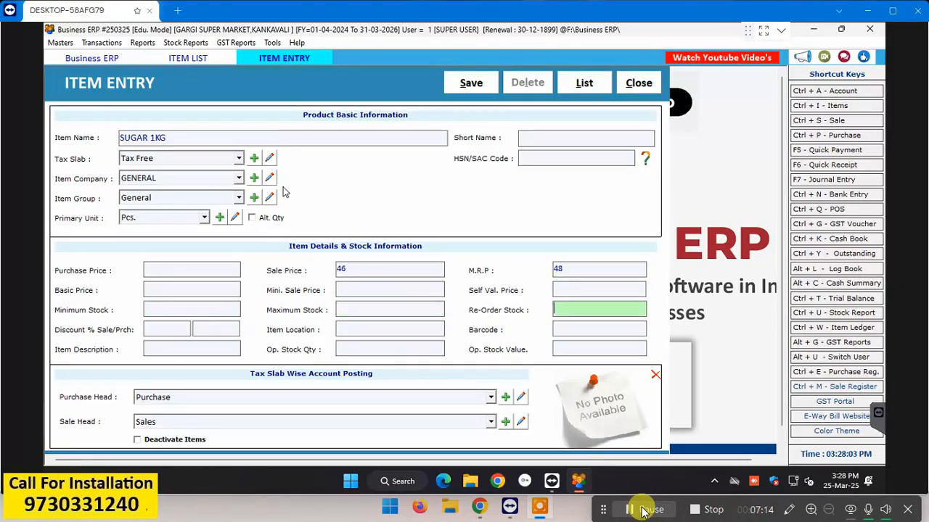
pyautogui.press('Return')
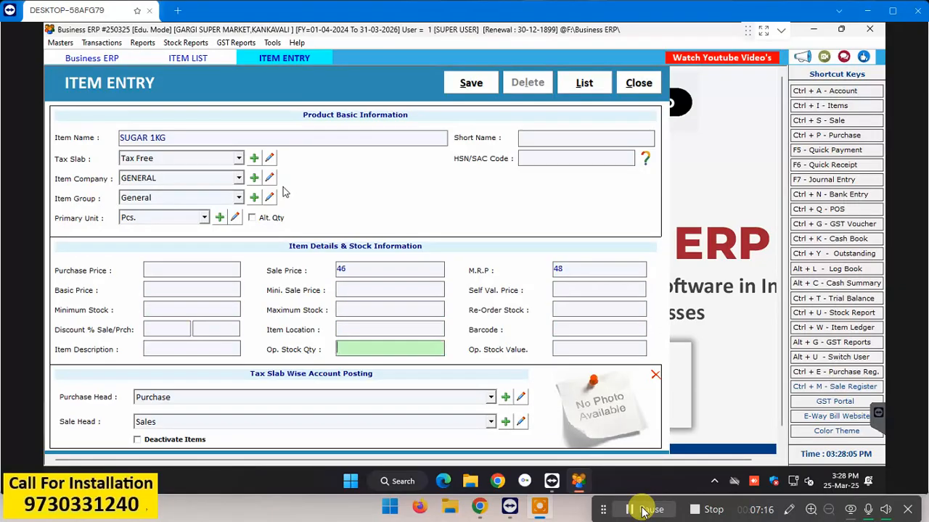
pyautogui.write('6')
pyautogui.press('Return')
pyautogui.press('Return')
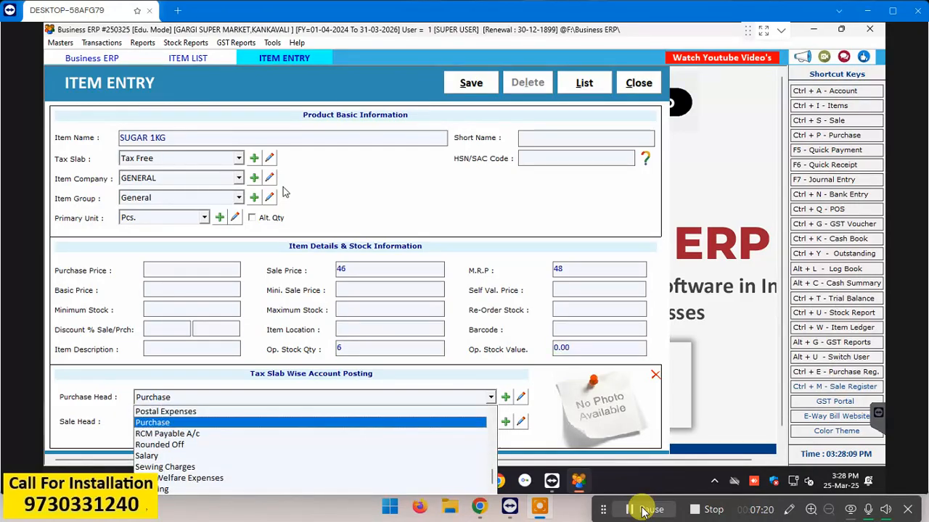
pyautogui.press('Return')
pyautogui.press('Return')
pyautogui.press('Return')
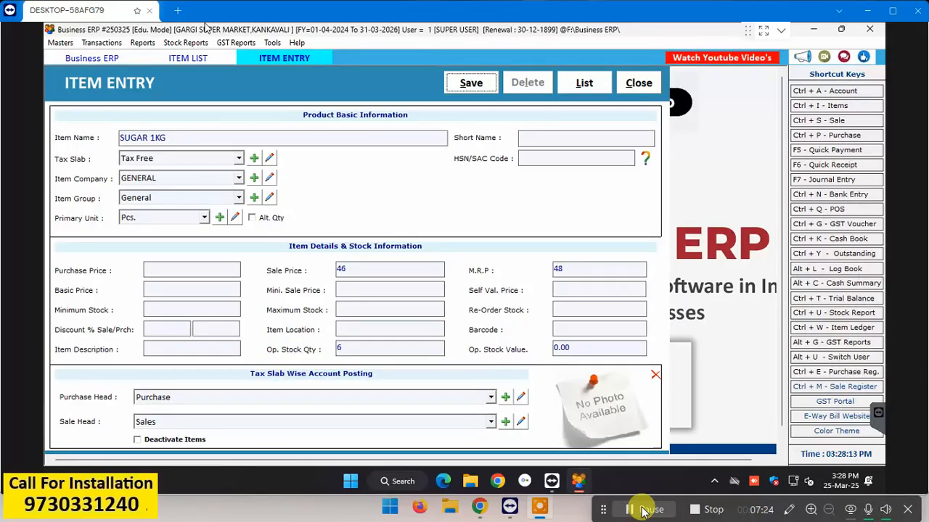
pyautogui.click(485, 87)
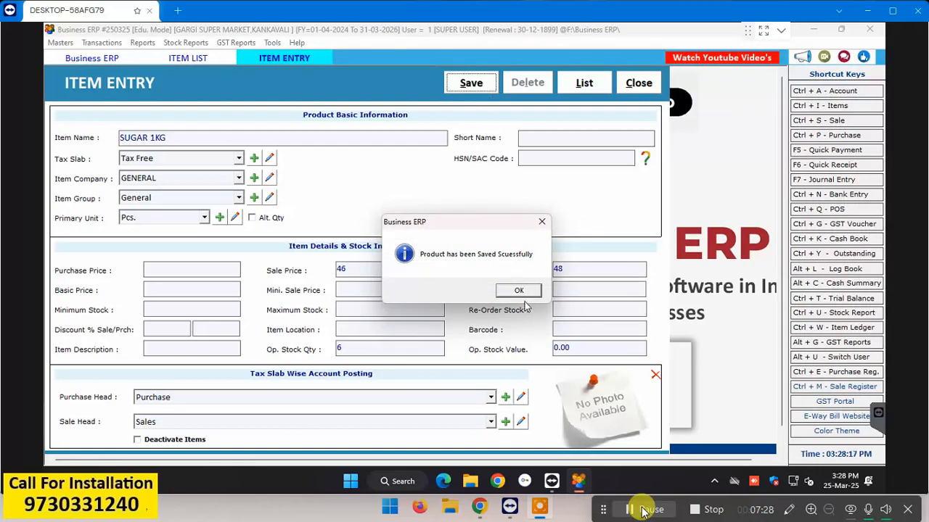
pyautogui.click(519, 290)
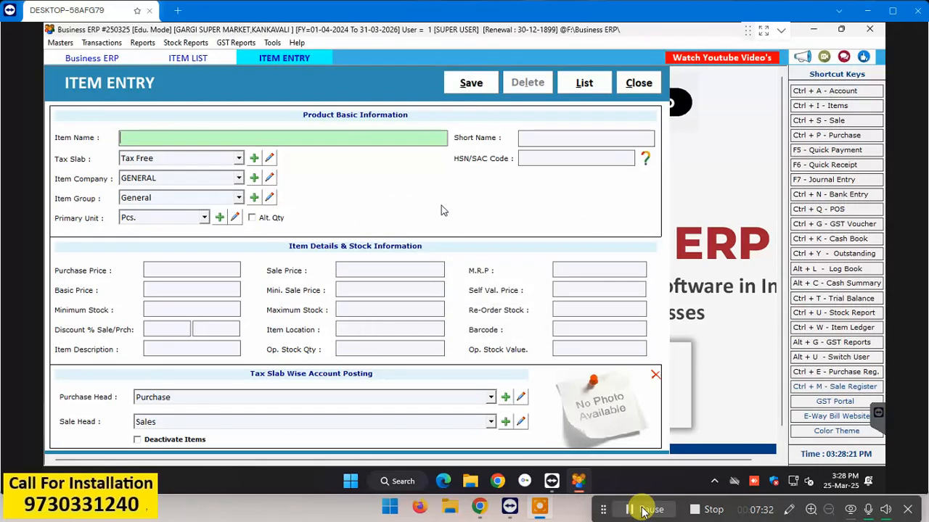
# Step: Reopen the item list to confirm SUGAR 1KG is saved, then start barcode printing for it
pyautogui.press('Escape')
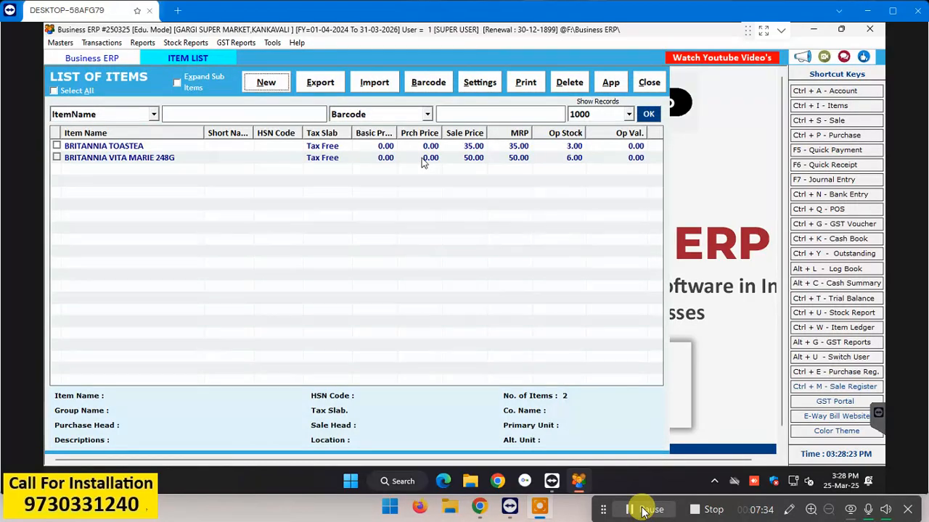
pyautogui.press('Escape')
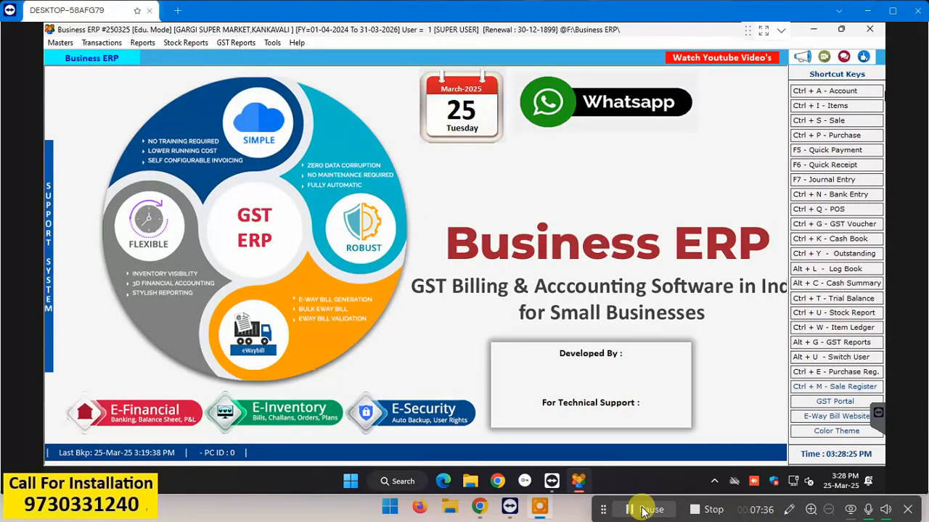
pyautogui.click(837, 106)
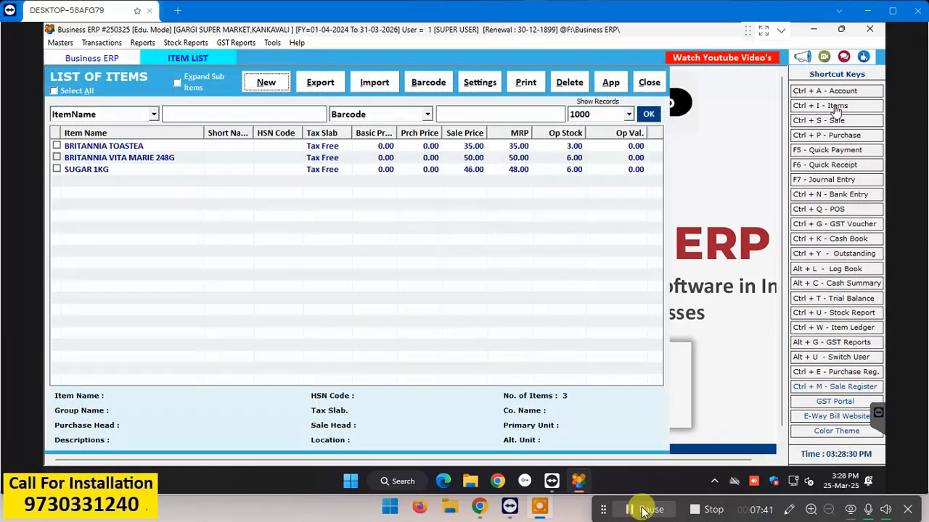
pyautogui.click(143, 172)
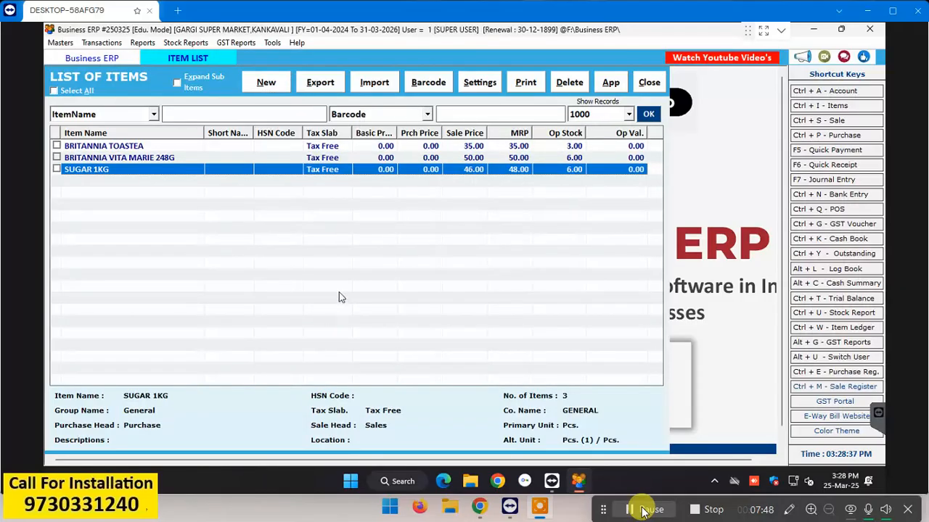
pyautogui.click(442, 81)
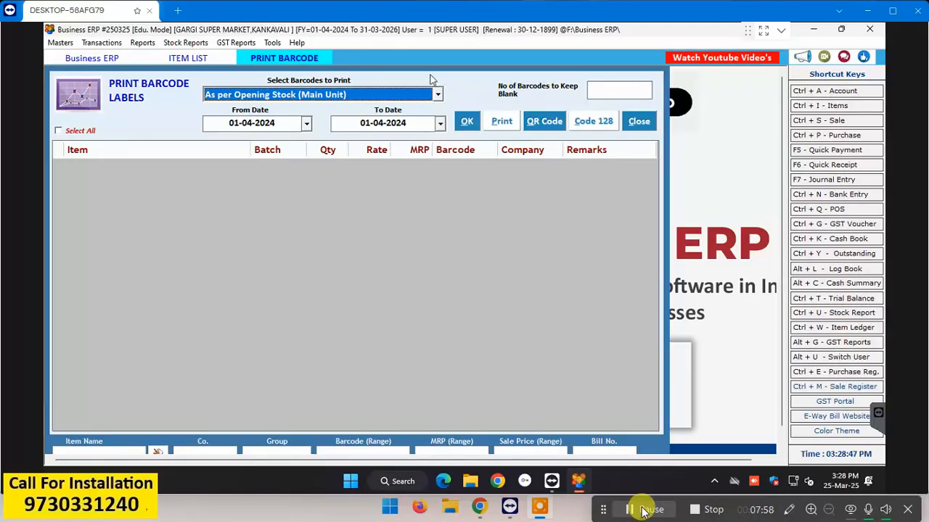
# Step: Load the opening-stock items, tick SUGAR 1KG and set its label quantity to 6
pyautogui.click(464, 123)
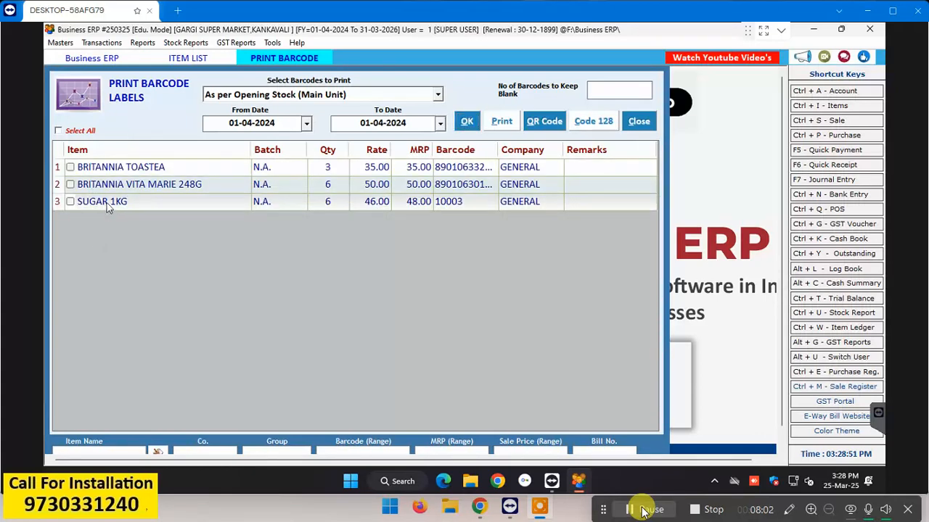
pyautogui.click(70, 203)
pyautogui.click(329, 201)
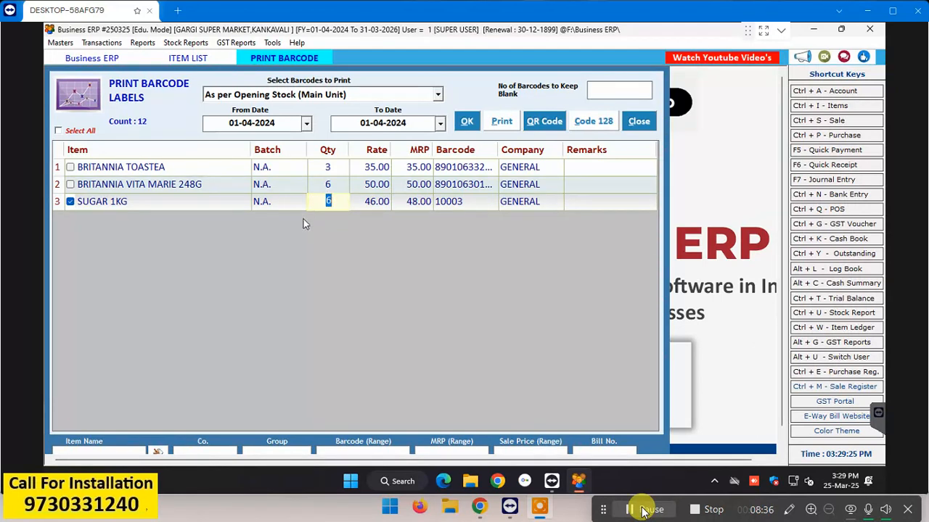
pyautogui.write('2')
pyautogui.press('Return')
pyautogui.write('6')
pyautogui.press('Return')
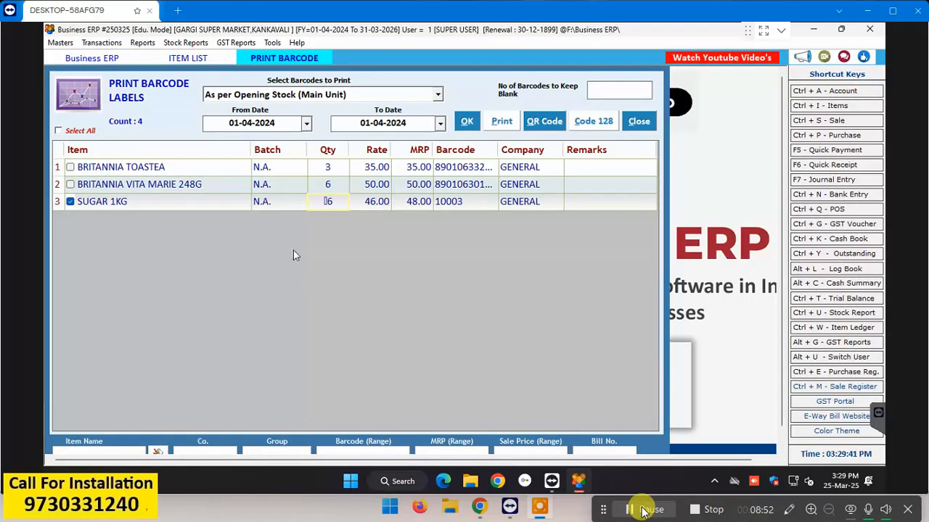
pyautogui.press('Delete')
pyautogui.write('6')
pyautogui.press('Return')
# Step: Preview the SUGAR 1KG barcode labels at rate 46, print them, and close the preview
pyautogui.click(512, 120)
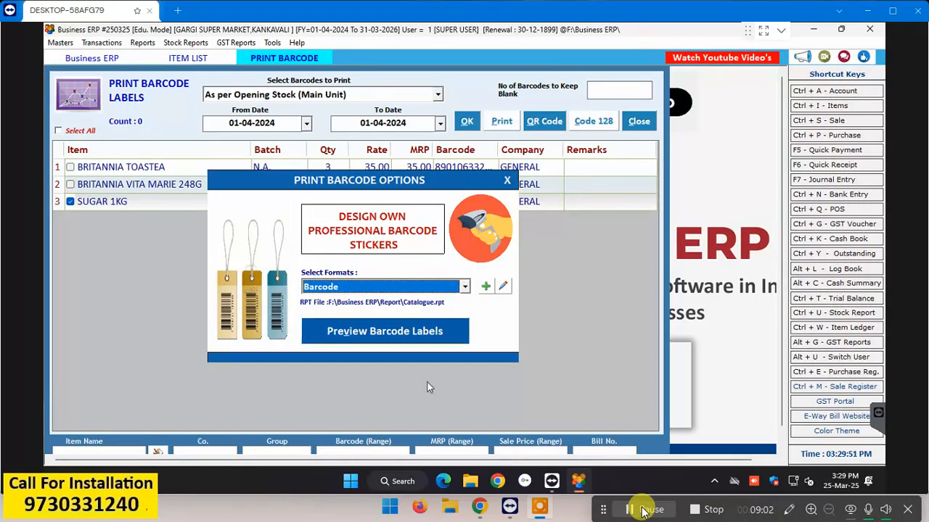
pyautogui.click(425, 340)
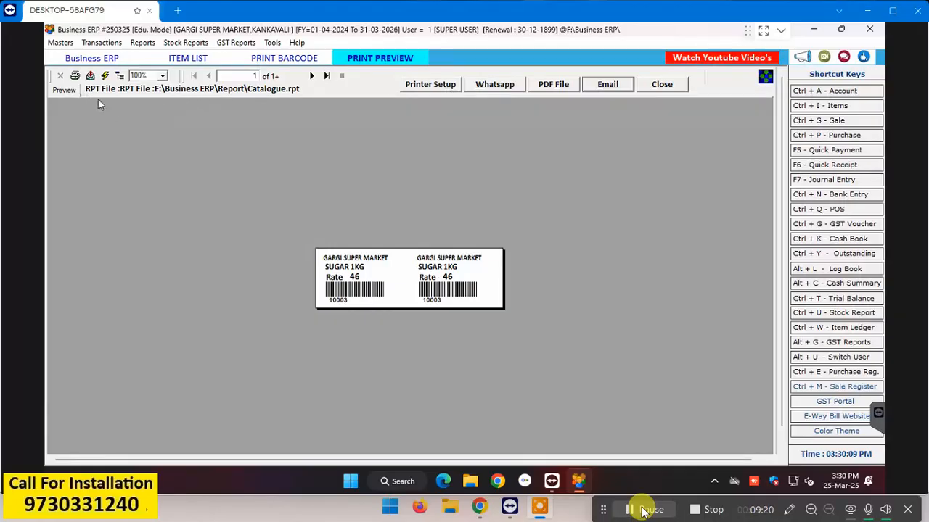
pyautogui.click(75, 76)
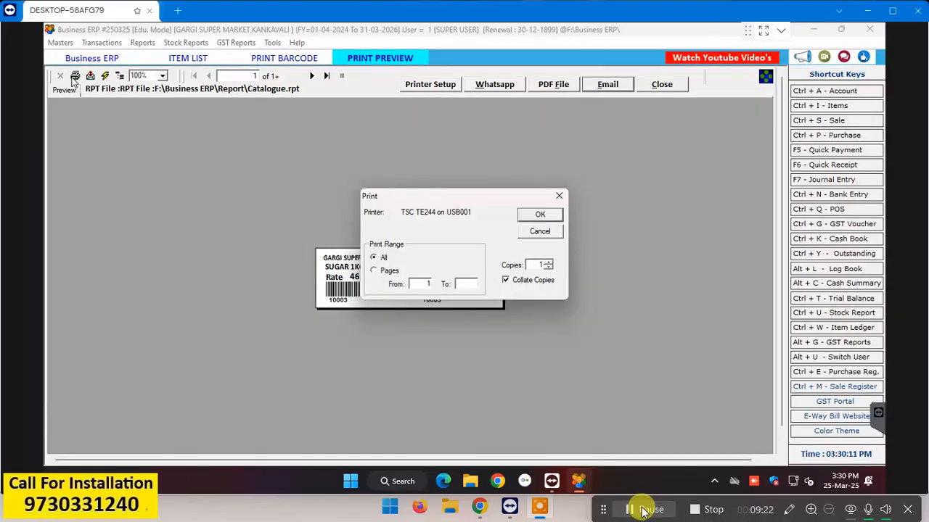
pyautogui.click(542, 214)
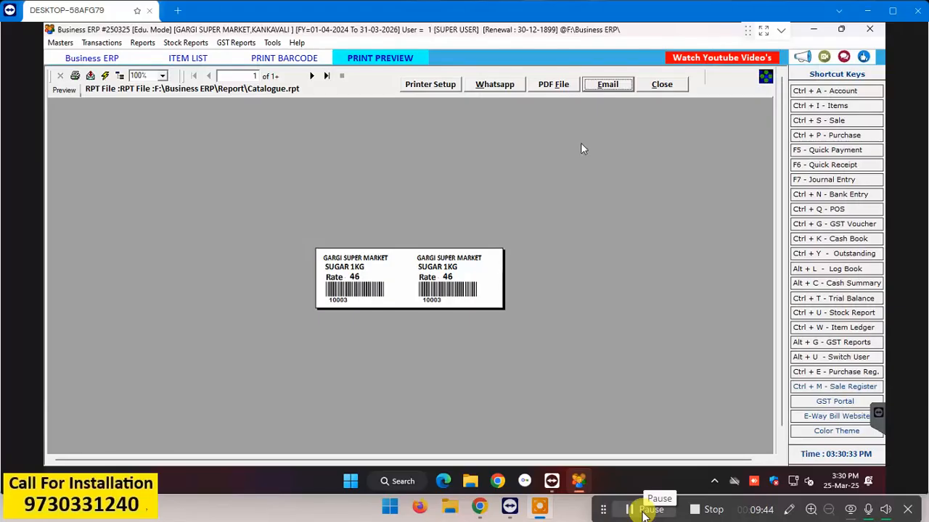
pyautogui.press('Escape')
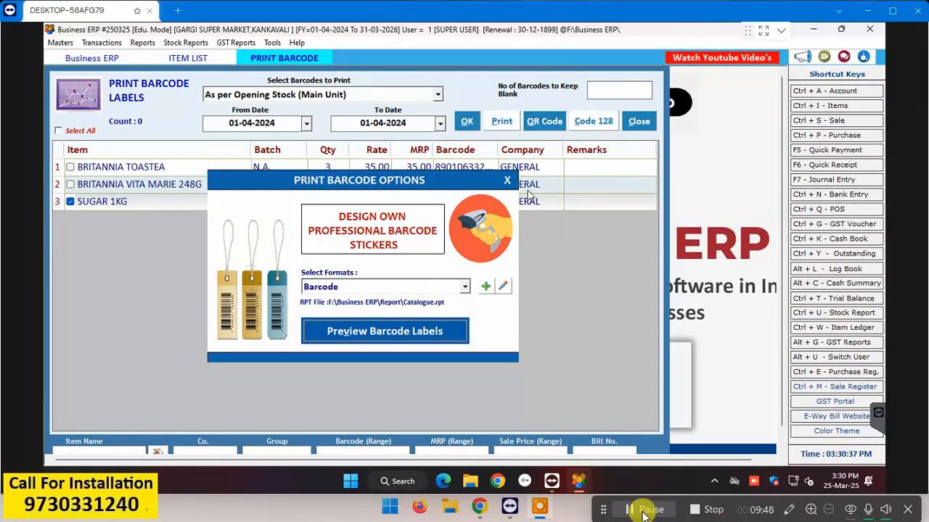
# Step: Close the barcode options and move between the POS bill book, barcode printing and item list
pyautogui.click(506, 181)
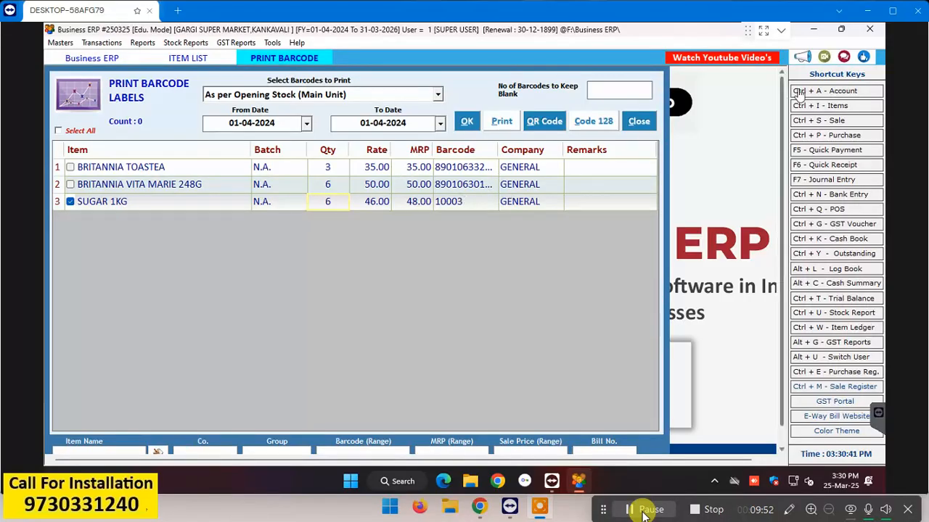
pyautogui.click(816, 211)
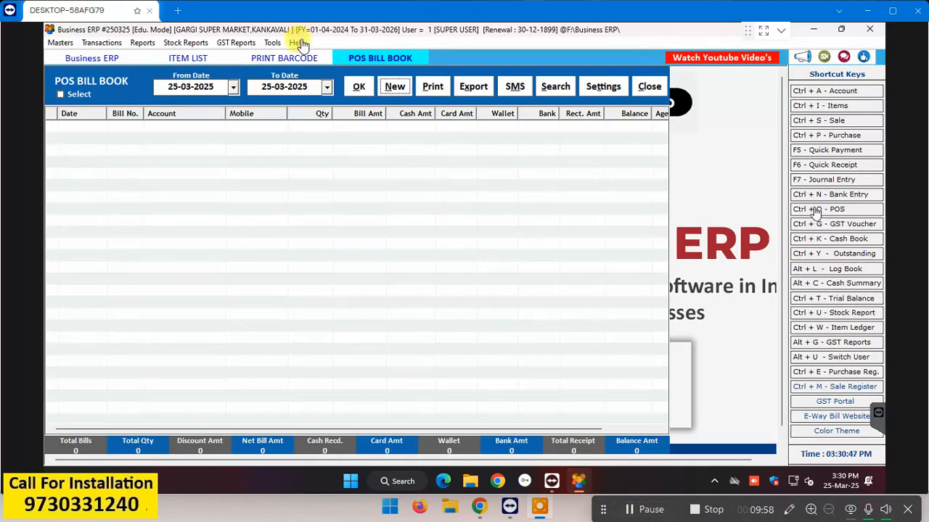
pyautogui.click(283, 59)
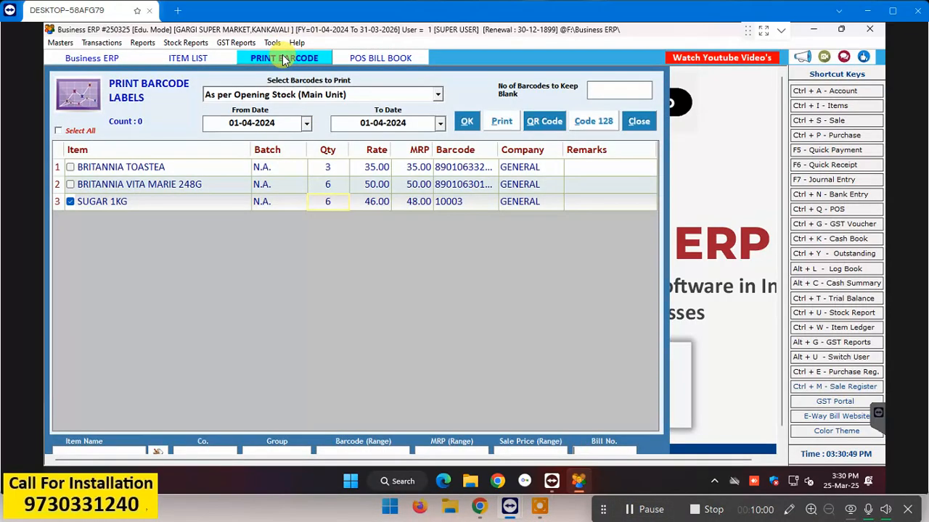
pyautogui.click(389, 61)
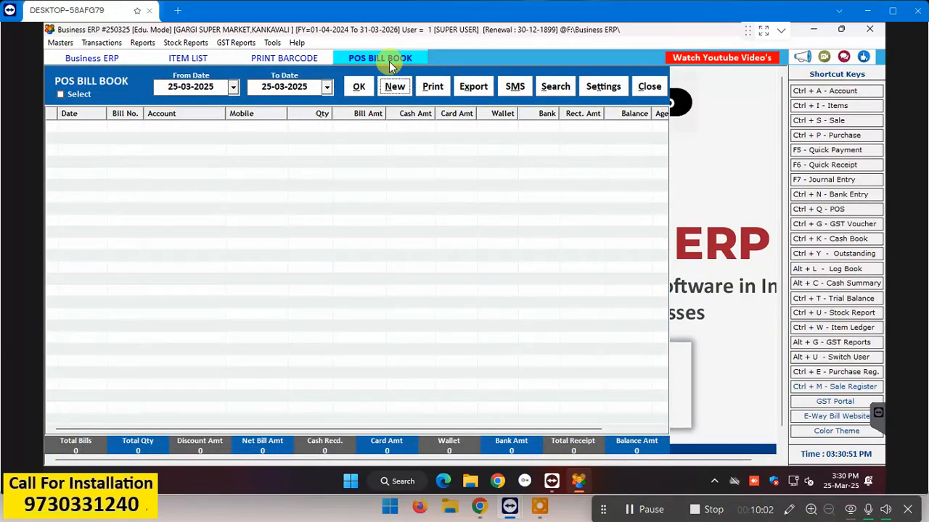
pyautogui.click(201, 63)
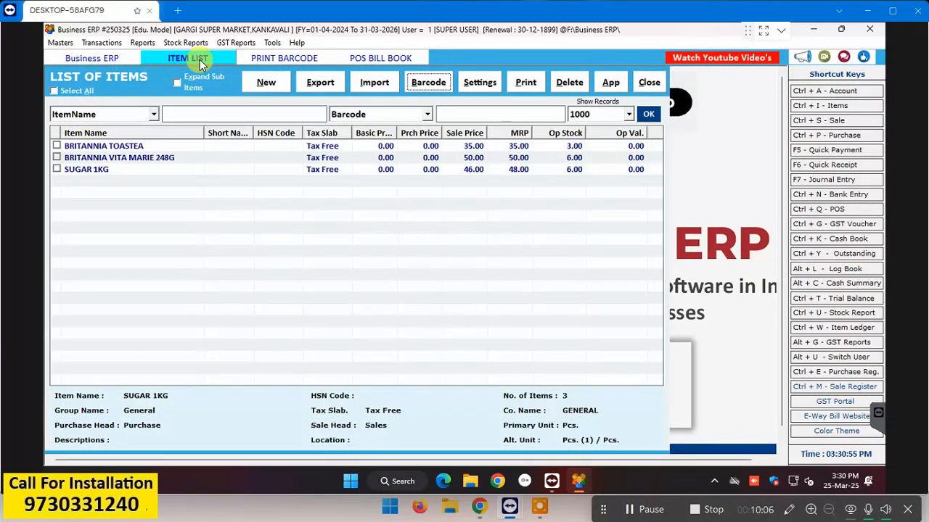
pyautogui.click(405, 64)
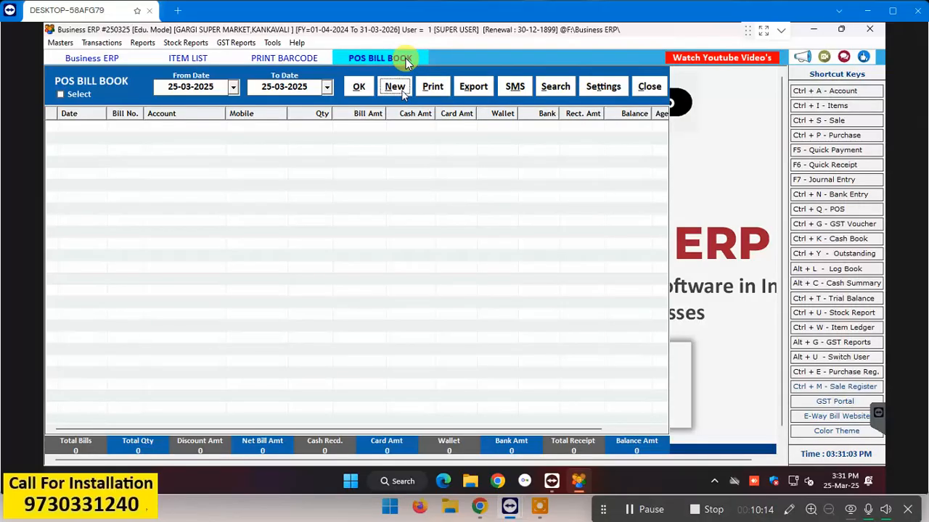
# Step: Start a POS bill, cancel the empty entry, and close the remaining windows
pyautogui.click(402, 93)
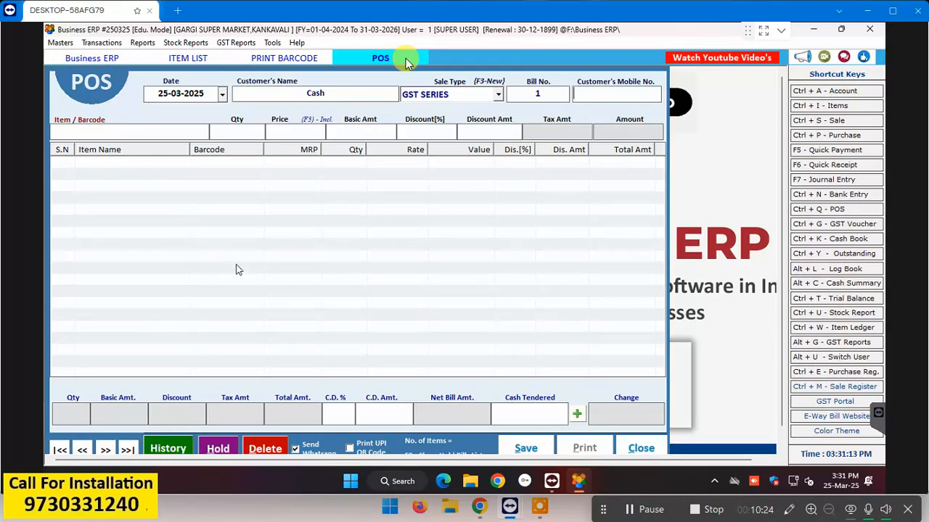
pyautogui.press('Return')
pyautogui.press('Escape')
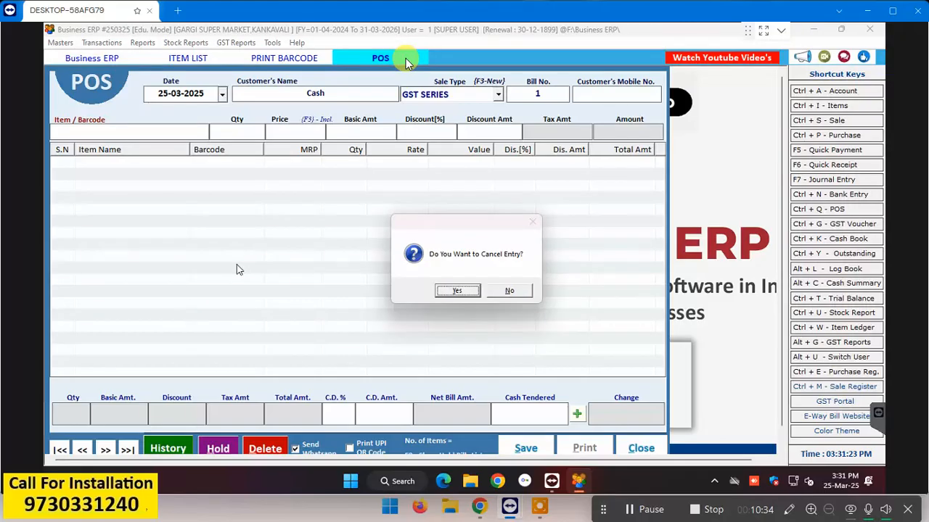
pyautogui.press('Return')
pyautogui.press('Escape')
pyautogui.press('Escape')
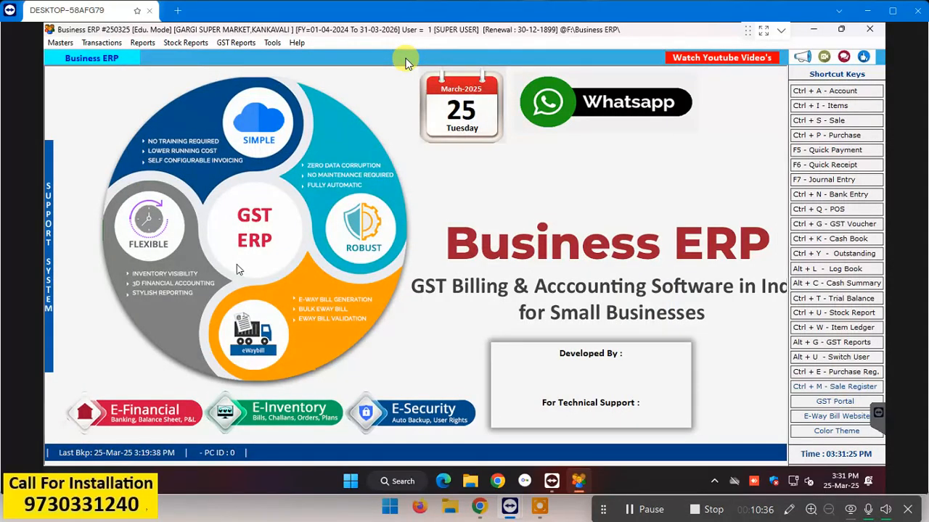
pyautogui.click(274, 47)
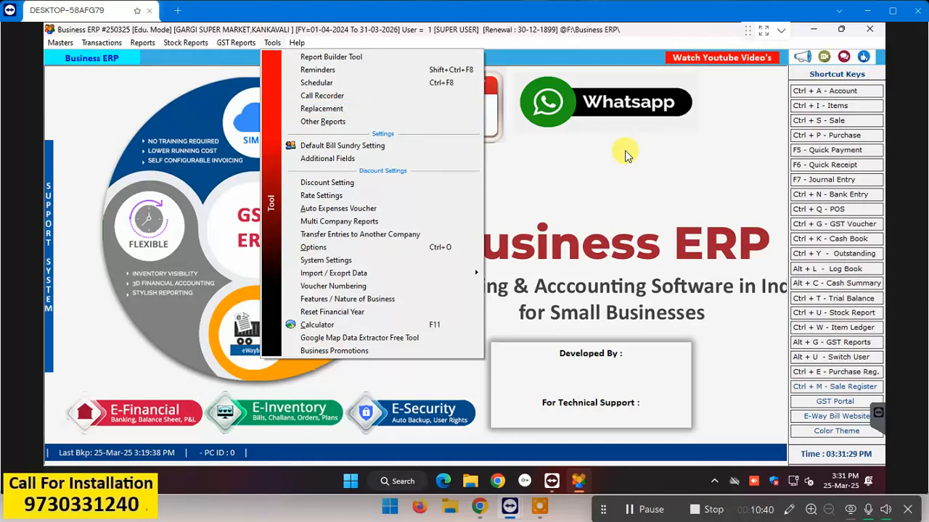
pyautogui.click(618, 187)
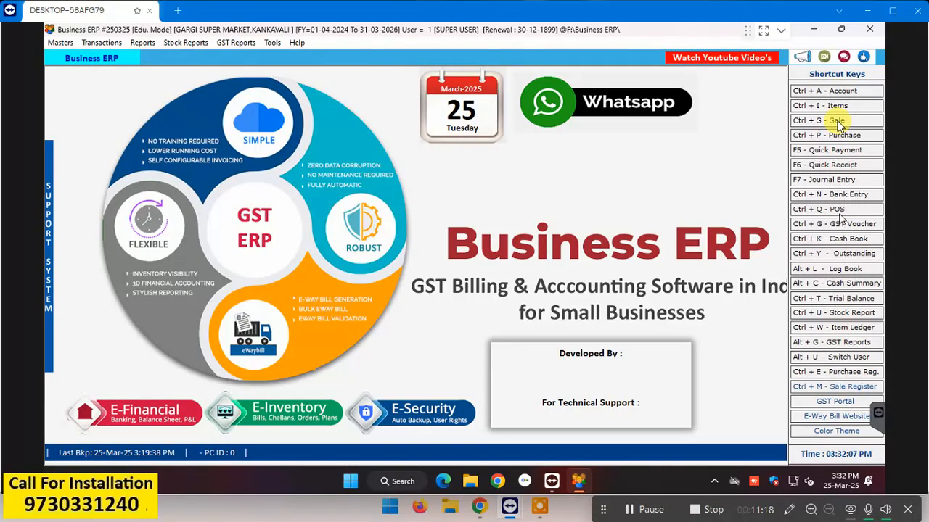
# Step: Start a new POS sale and add SUGAR 1KG and BRITANNIA TOASTEA
pyautogui.click(839, 212)
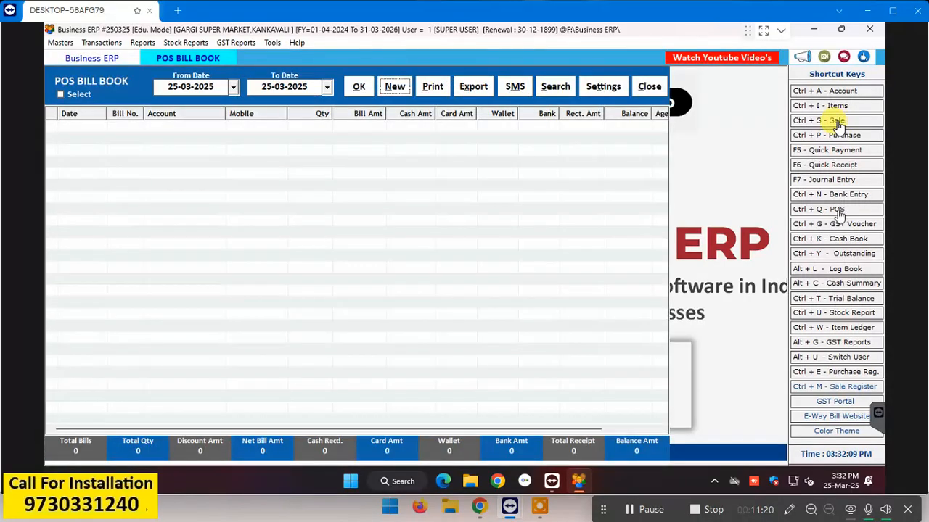
pyautogui.click(838, 121)
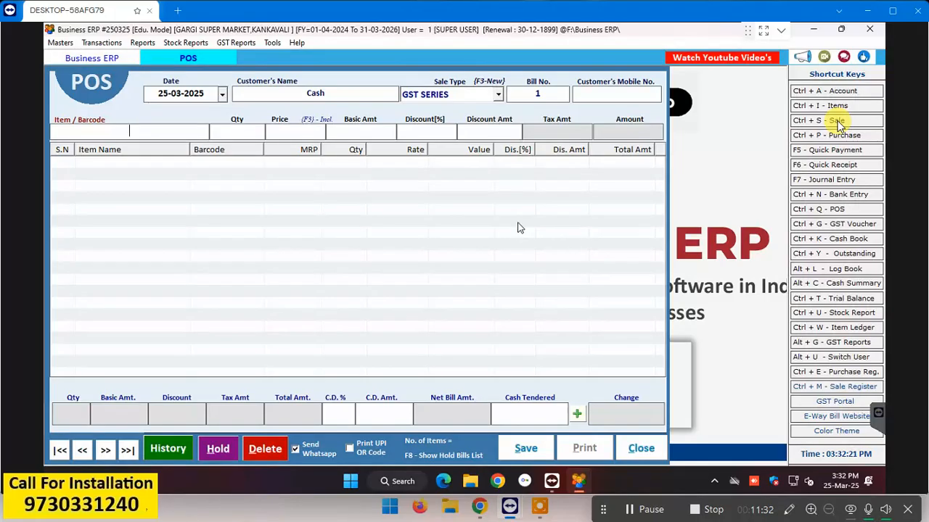
pyautogui.press('Return')
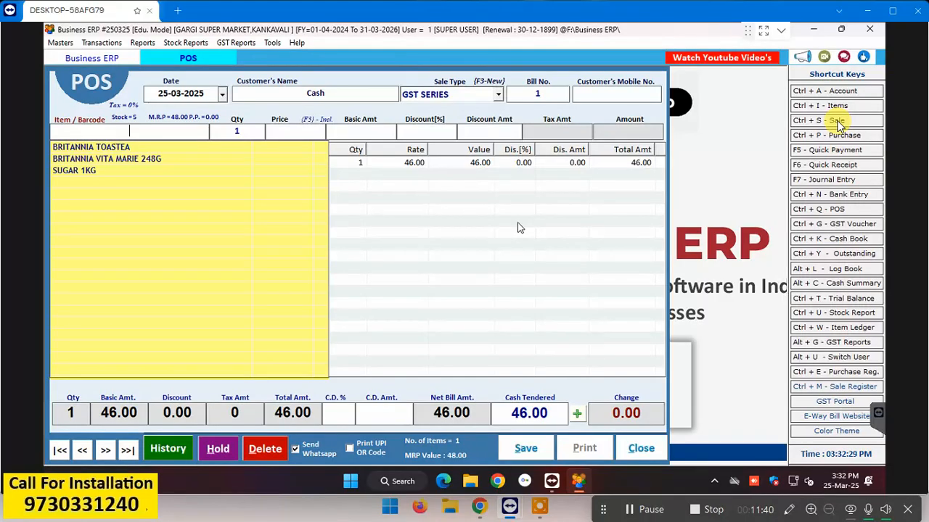
pyautogui.write('890106313')
pyautogui.press('Return')
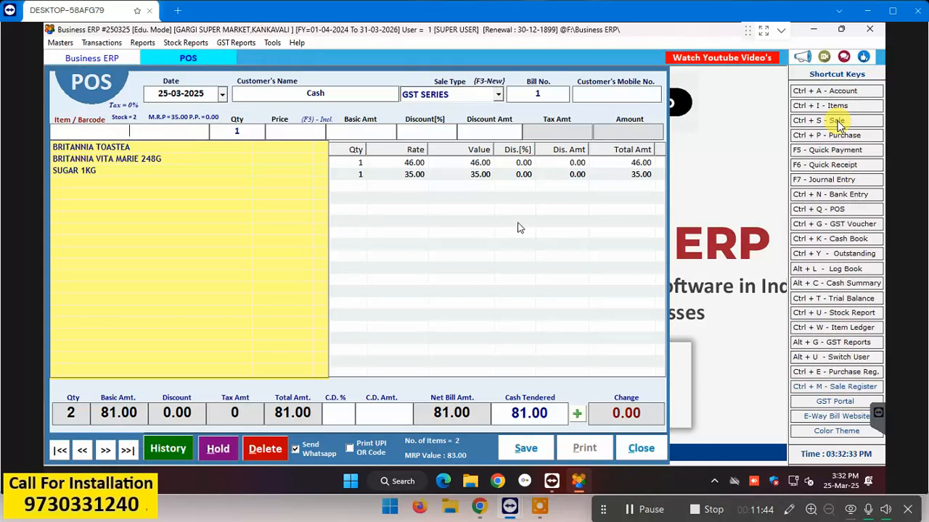
pyautogui.write('890106314209')
pyautogui.press('Return')
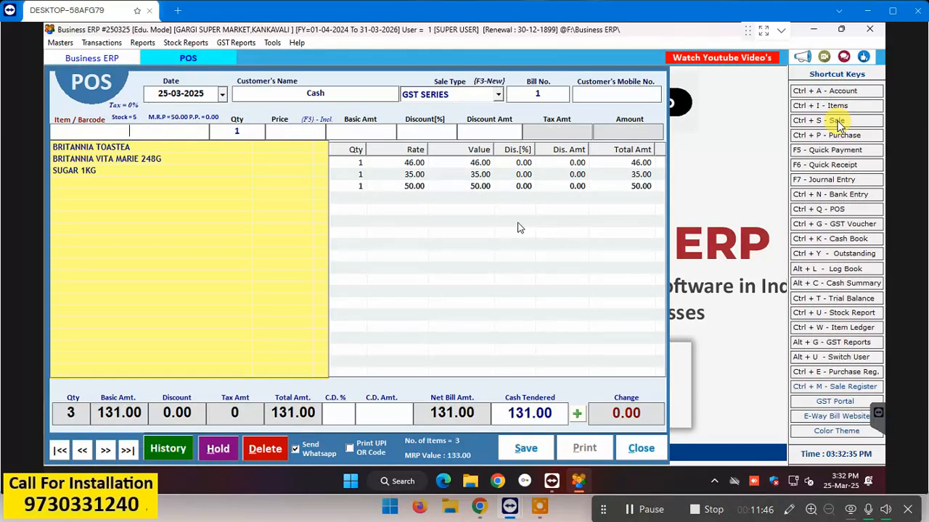
pyautogui.write('890106314209')
pyautogui.press('Return')
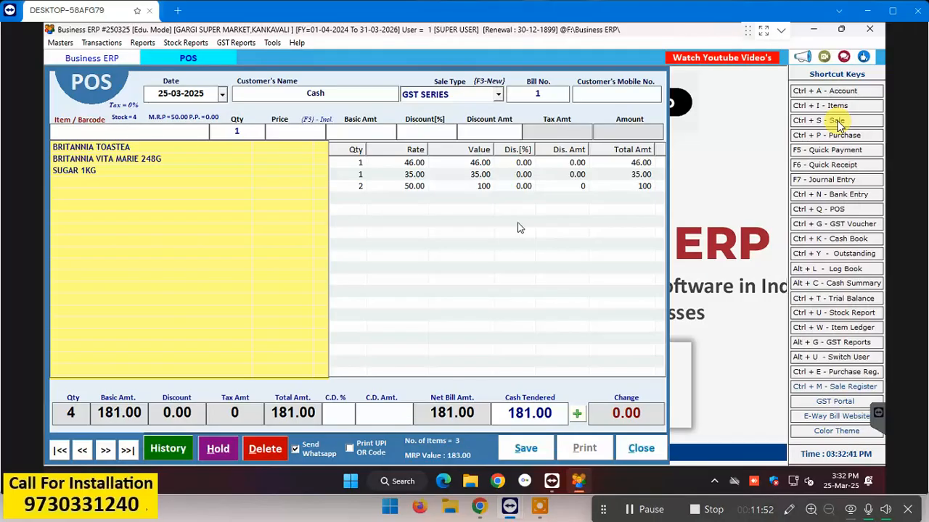
pyautogui.press('Escape')
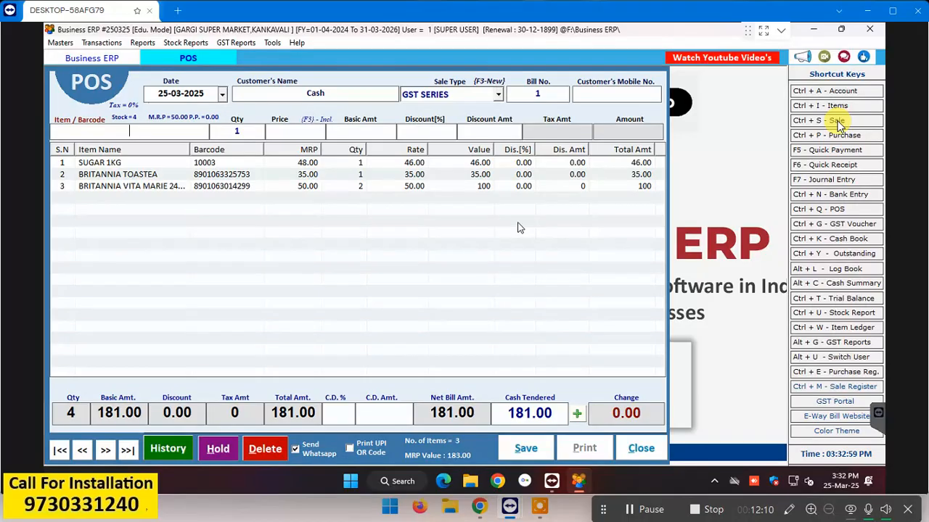
pyautogui.write('10003')
pyautogui.press('Return')
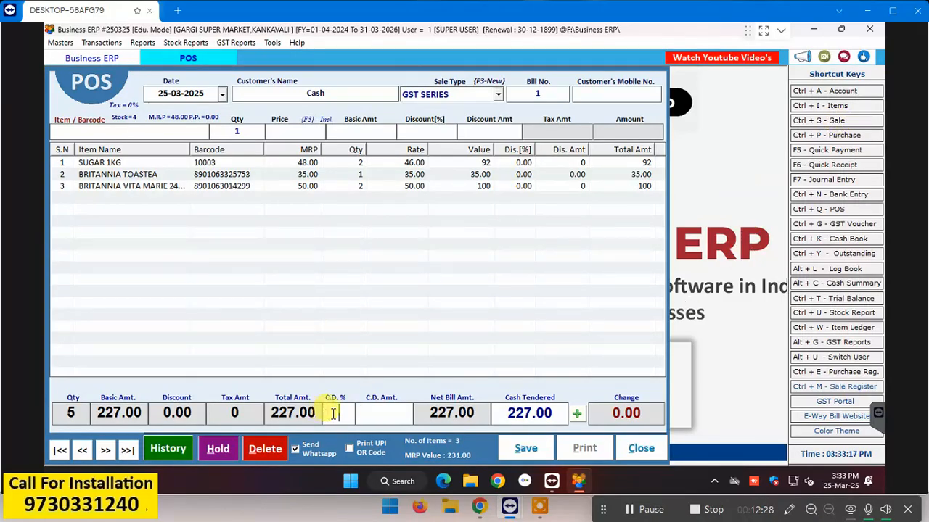
# Step: Leave the cash discount empty after trying 2 and 7, then bring up Payment Options for 227.00
pyautogui.click(369, 413)
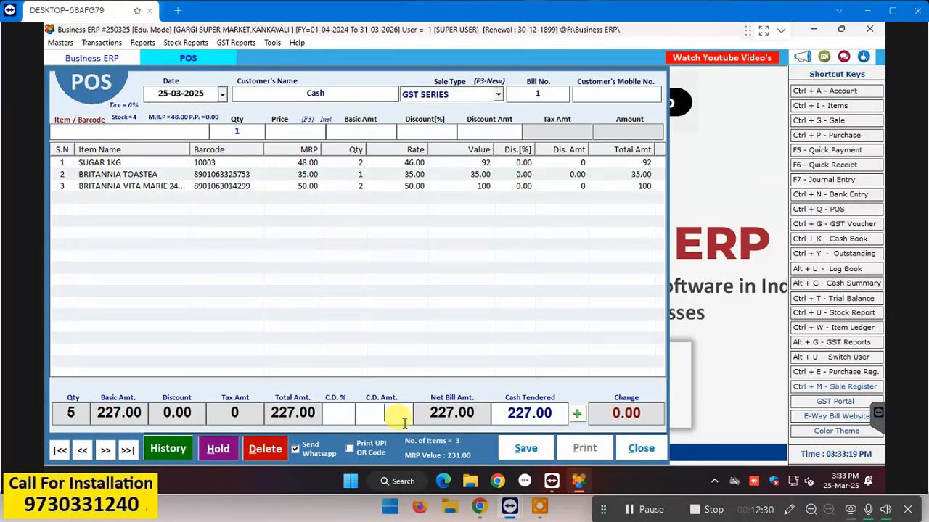
pyautogui.write('2')
pyautogui.press('BackSpace')
pyautogui.write('7')
pyautogui.press('BackSpace')
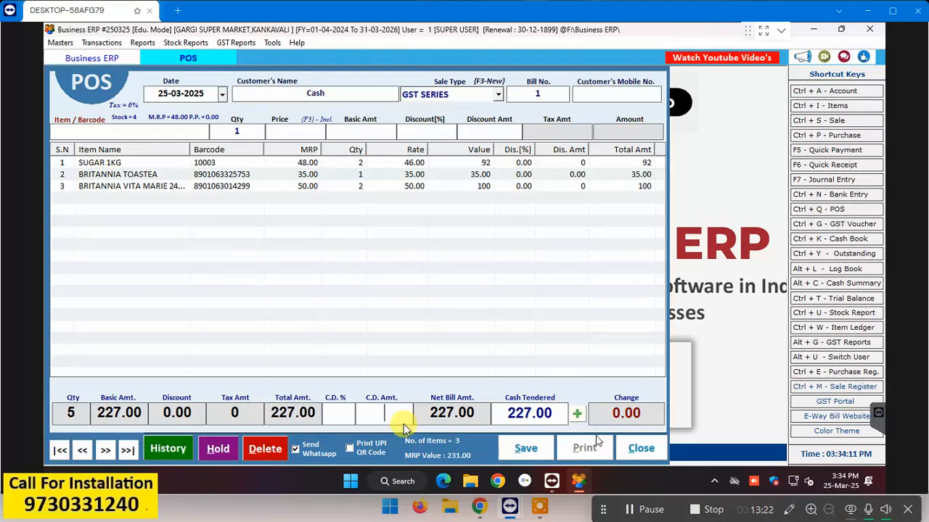
pyautogui.click(578, 419)
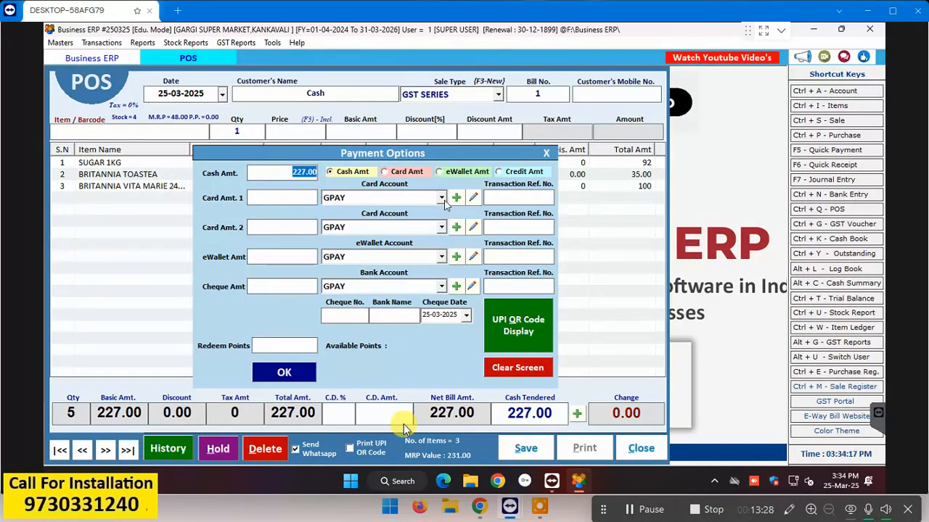
# Step: Try eWallet and Card, then settle the full 227 as cash and confirm
pyautogui.click(459, 172)
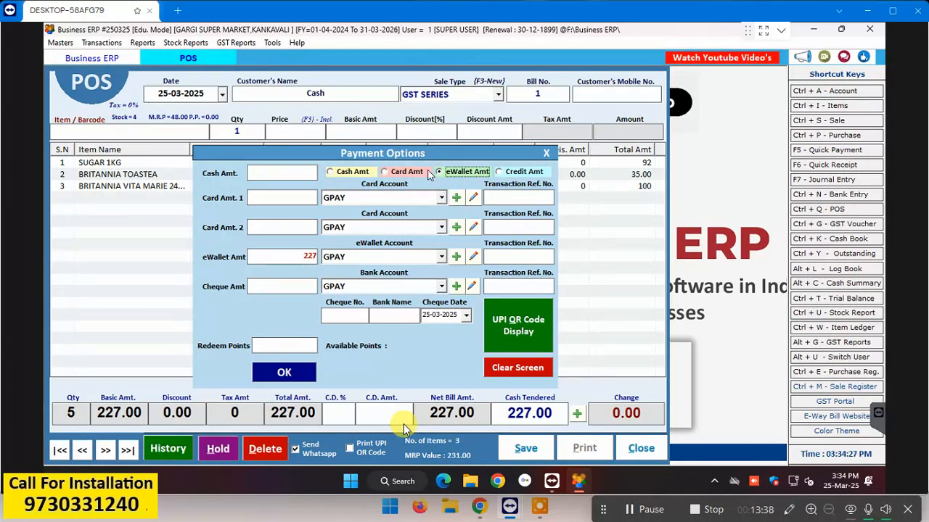
pyautogui.click(428, 174)
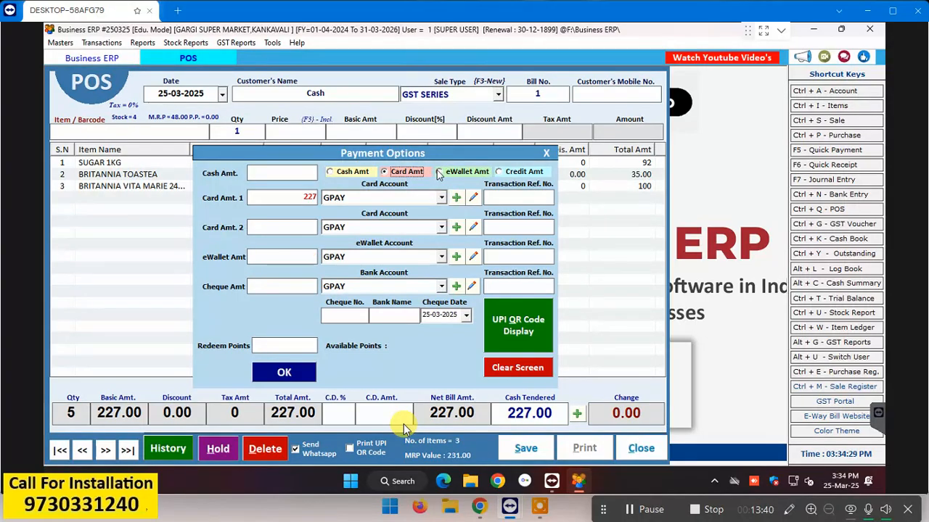
pyautogui.click(369, 177)
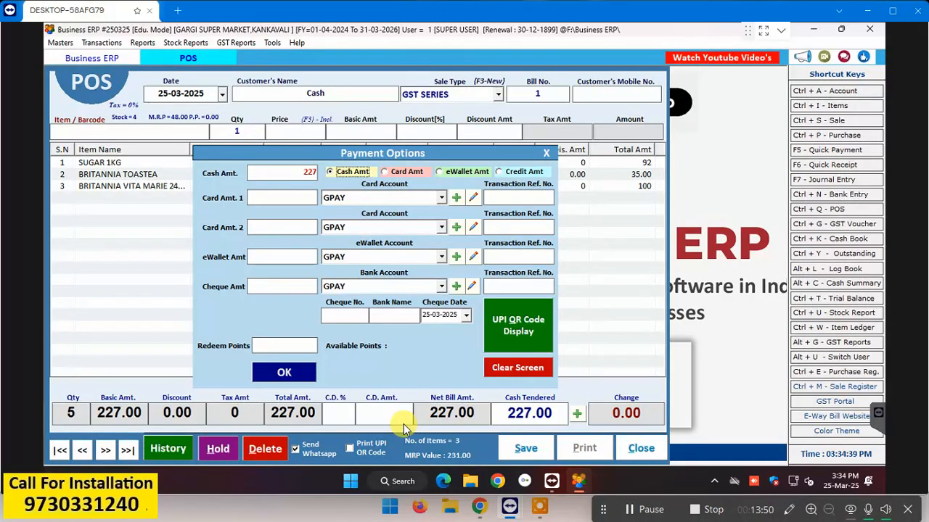
pyautogui.click(299, 372)
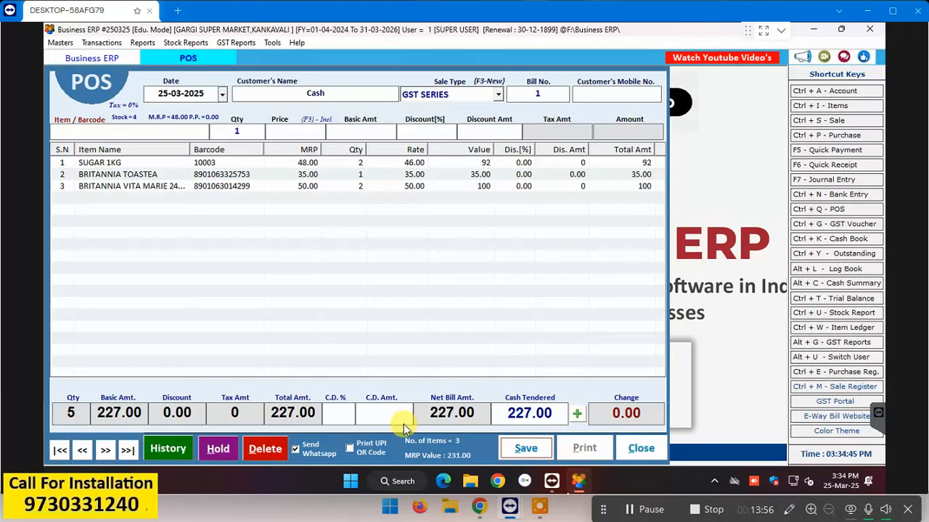
# Step: Save bill 1 for 227.00, print one receipt copy, and close the preview
pyautogui.click(534, 450)
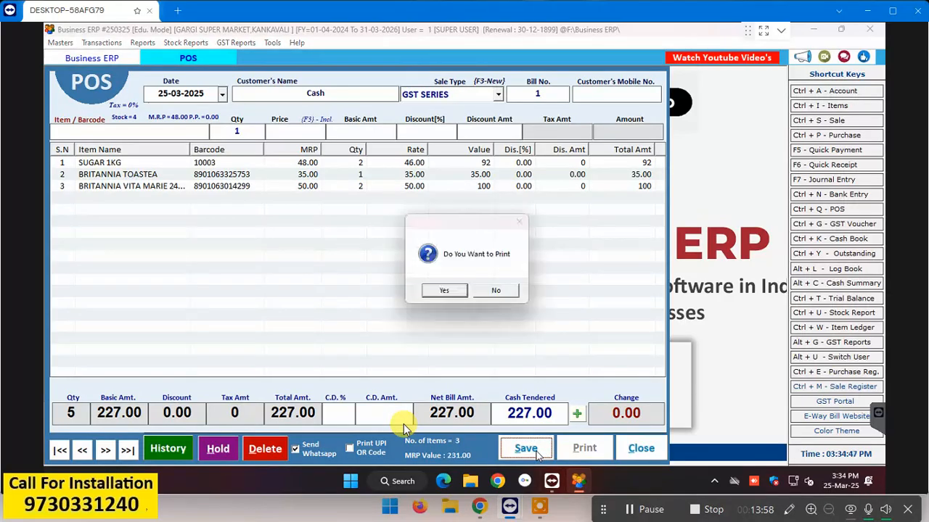
pyautogui.click(452, 293)
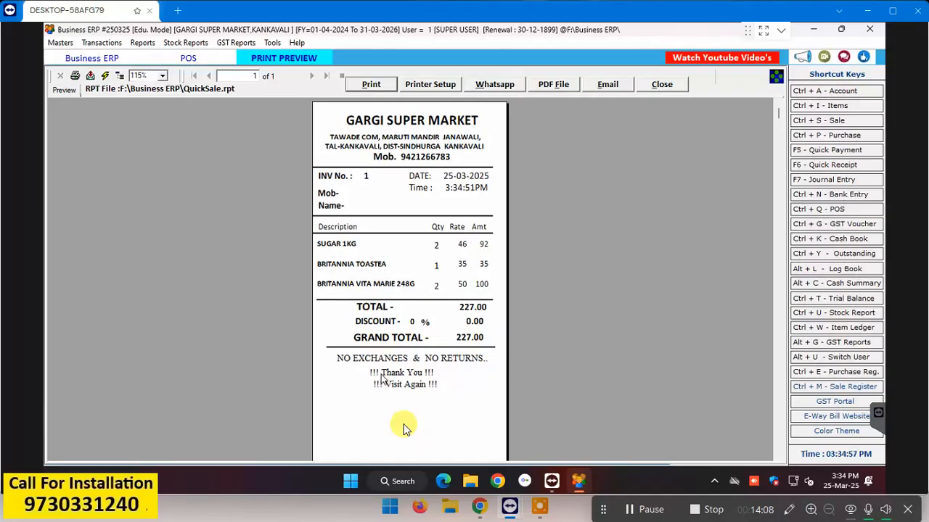
pyautogui.click(75, 77)
pyautogui.click(550, 216)
pyautogui.press('Escape')
pyautogui.press('Escape')
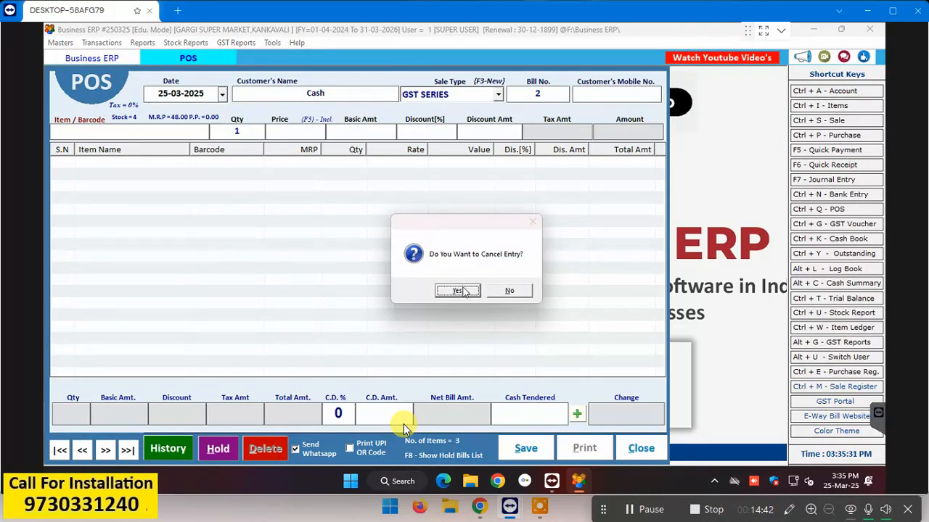
# Step: Keep bill 2, then begin a new Sale bill dated 25-03-2025 with Credit terms
pyautogui.click(516, 291)
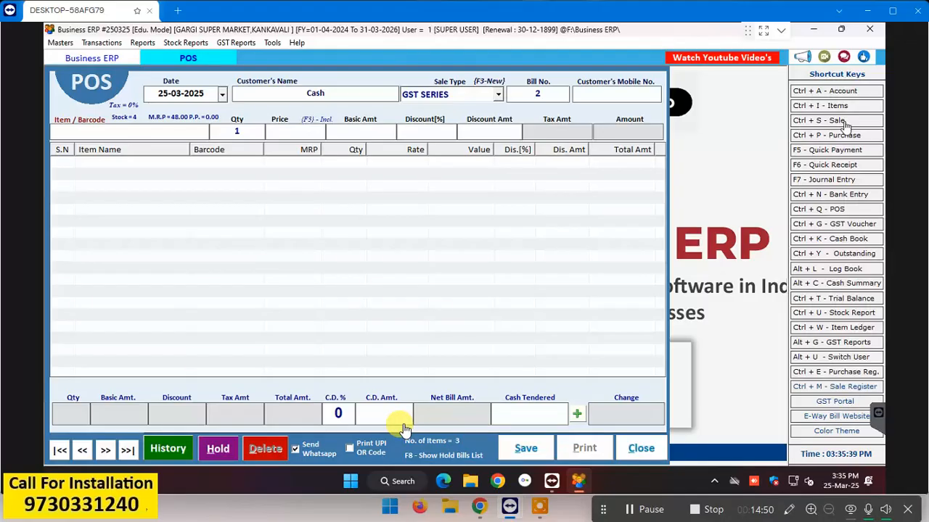
pyautogui.click(842, 121)
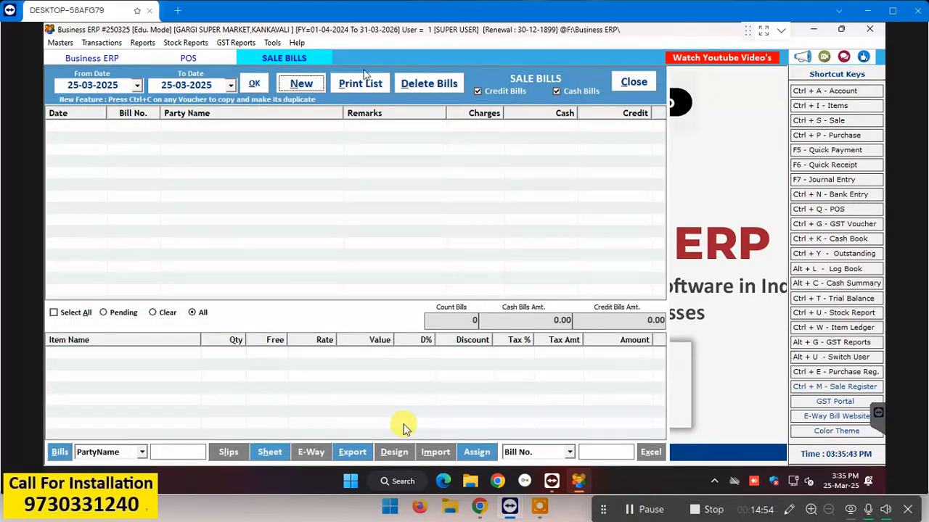
pyautogui.click(297, 87)
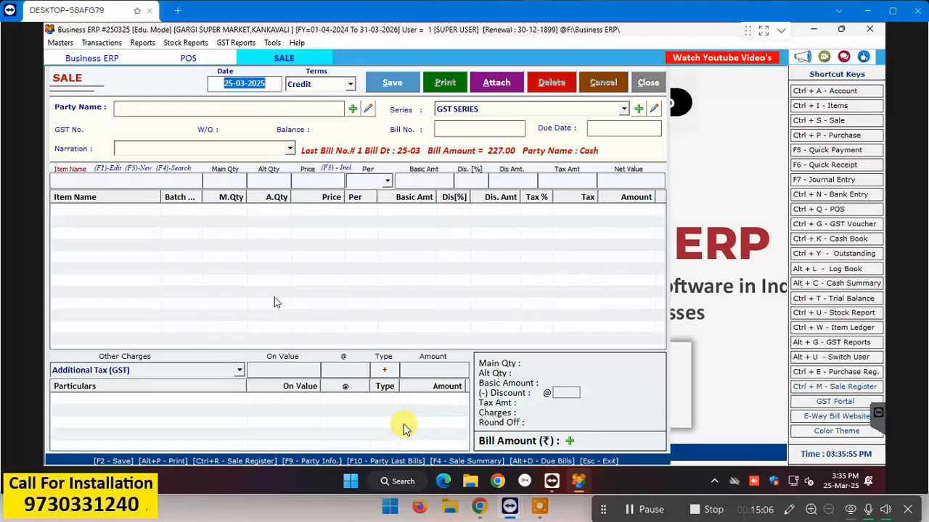
pyautogui.press('Return')
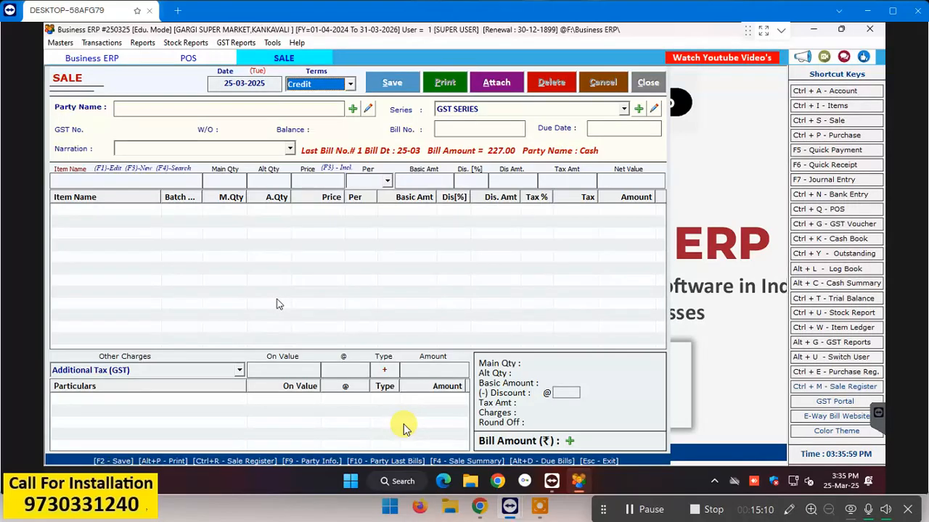
pyautogui.press('Return')
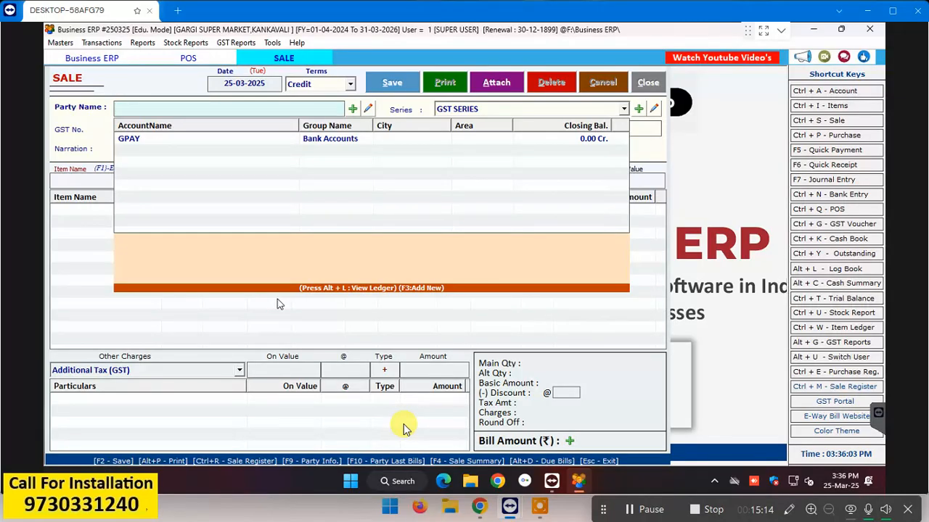
# Step: Create a new customer account under the customer's name in the CUSTOMERS group
pyautogui.click(352, 109)
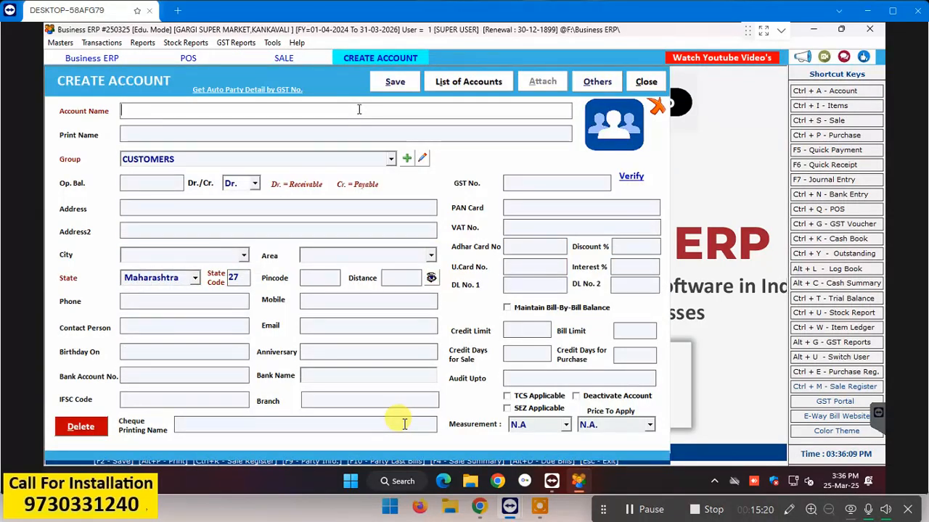
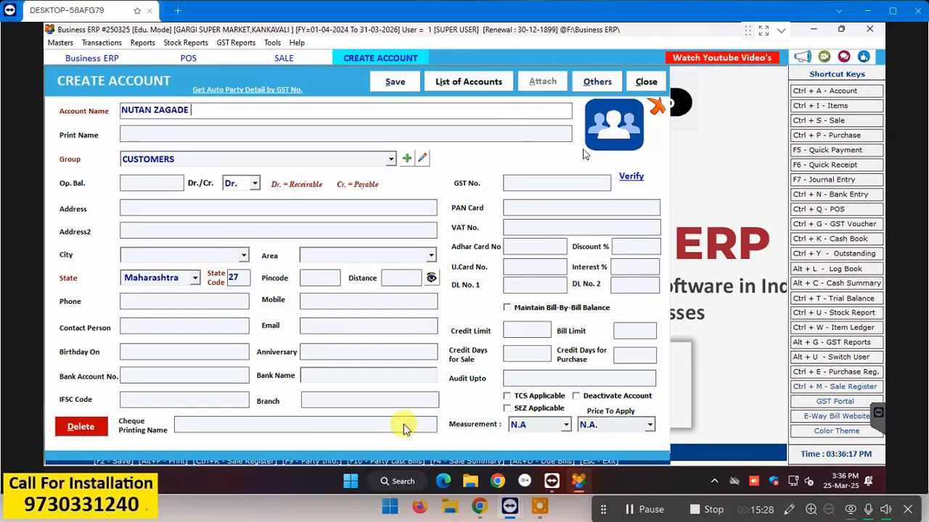
pyautogui.press('Return')
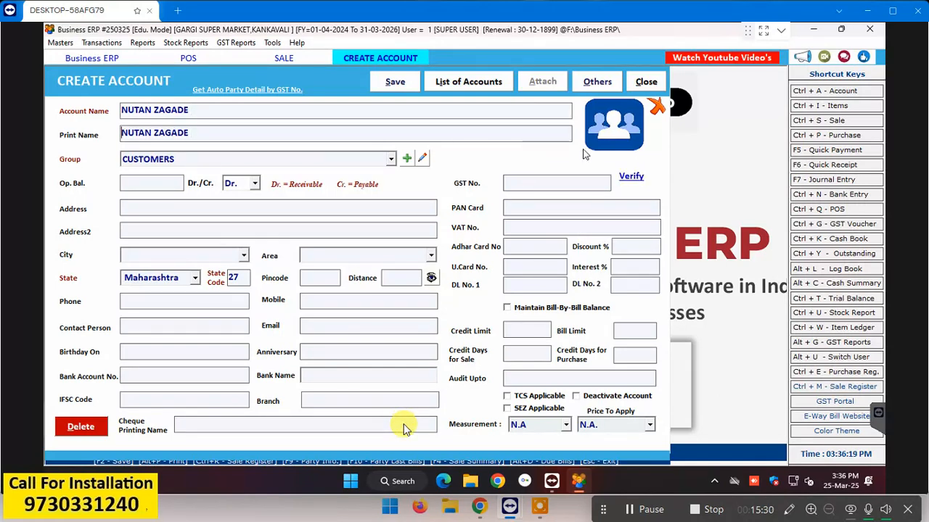
pyautogui.press('Return')
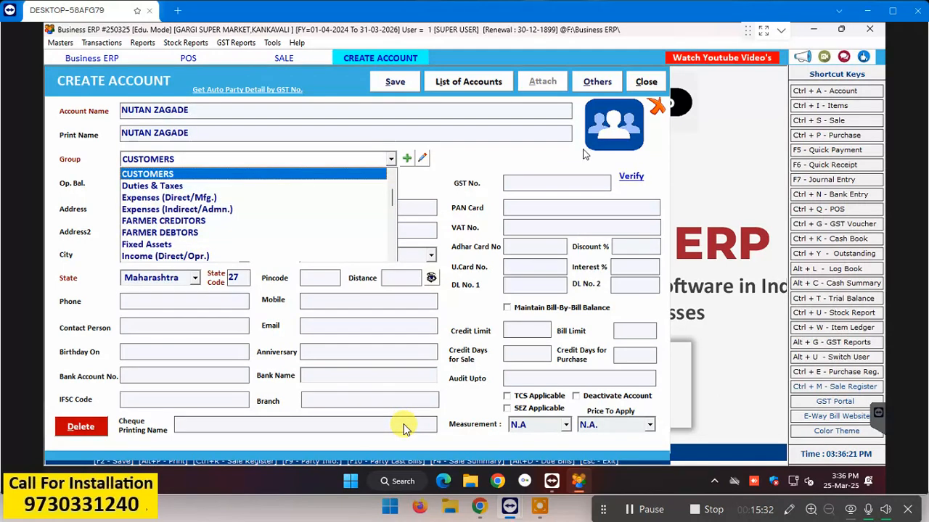
pyautogui.press('Return')
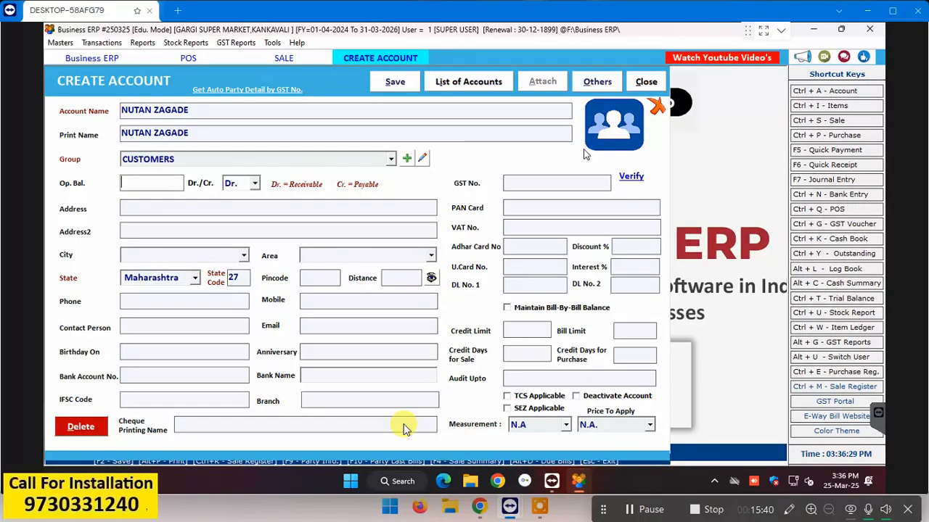
# Step: Give the account a 10 Dr. opening balance and save it
pyautogui.write('10')
pyautogui.press('Return')
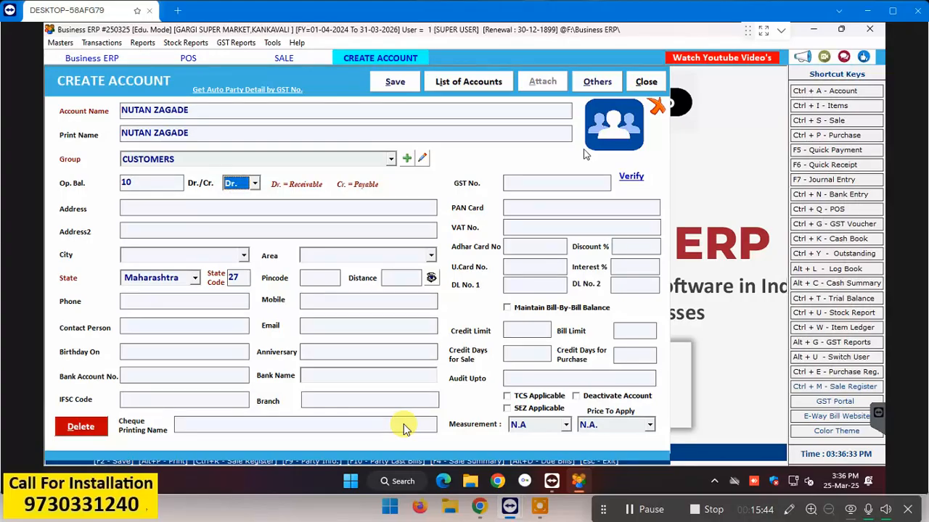
pyautogui.press('Return')
pyautogui.press('Return')
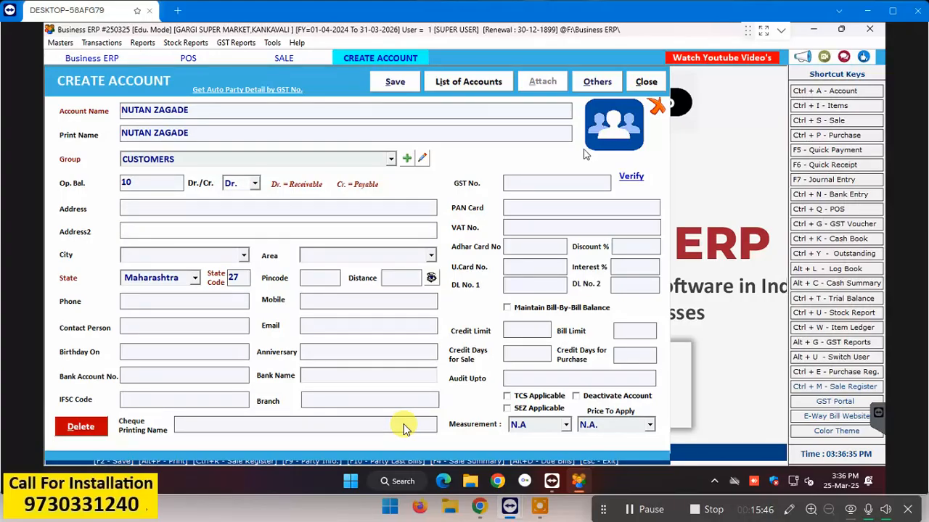
pyautogui.press('Return')
pyautogui.press('Return')
pyautogui.press('Return')
pyautogui.press('Return')
pyautogui.press('Return')
pyautogui.press('Return')
pyautogui.press('Return')
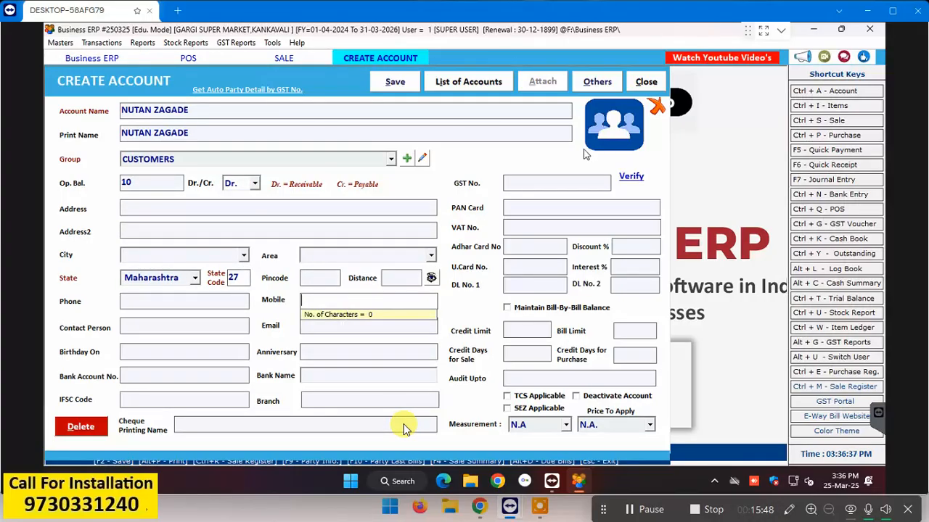
pyautogui.press('Return')
pyautogui.press('Return')
pyautogui.press('Return')
pyautogui.press('Return')
pyautogui.press('Return')
pyautogui.press('Return')
pyautogui.press('Return')
pyautogui.press('Return')
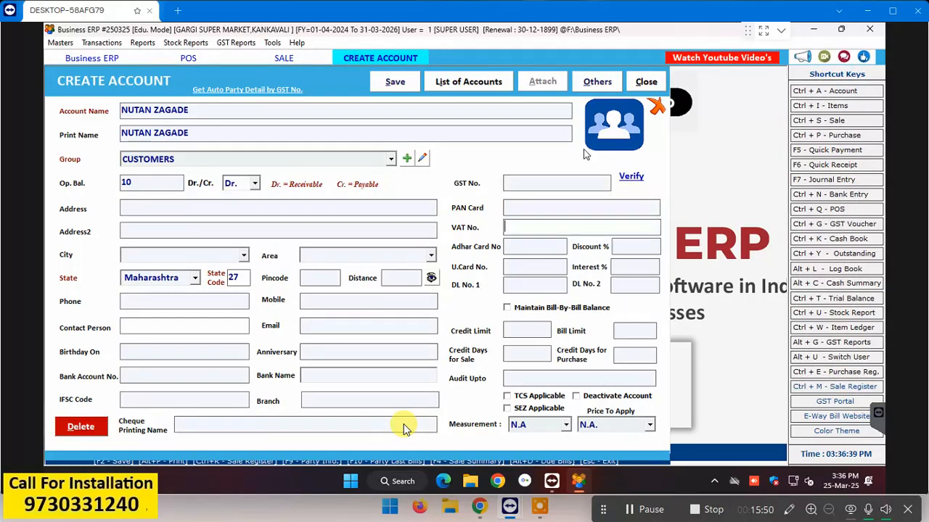
pyautogui.click(409, 86)
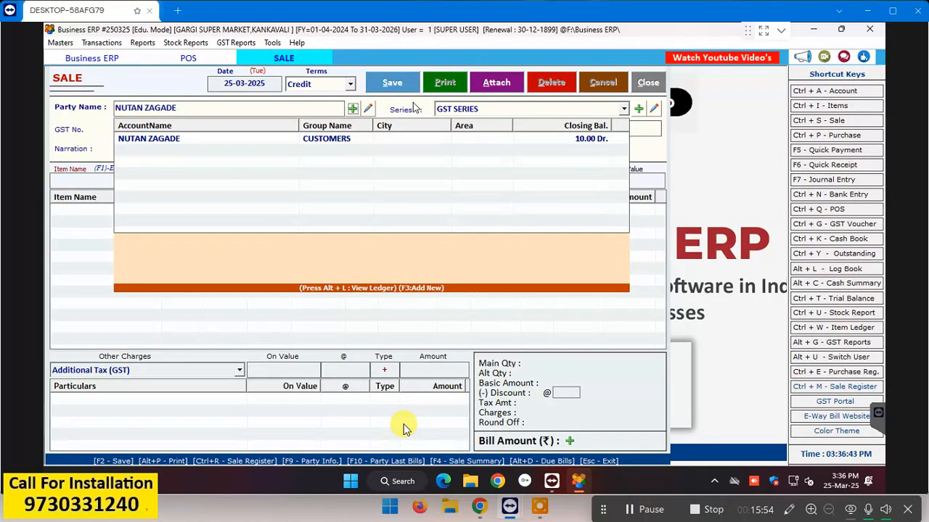
# Step: Start credit bill 2 for the new customer with one SUGAR 1KG at 46.00
pyautogui.click(493, 145)
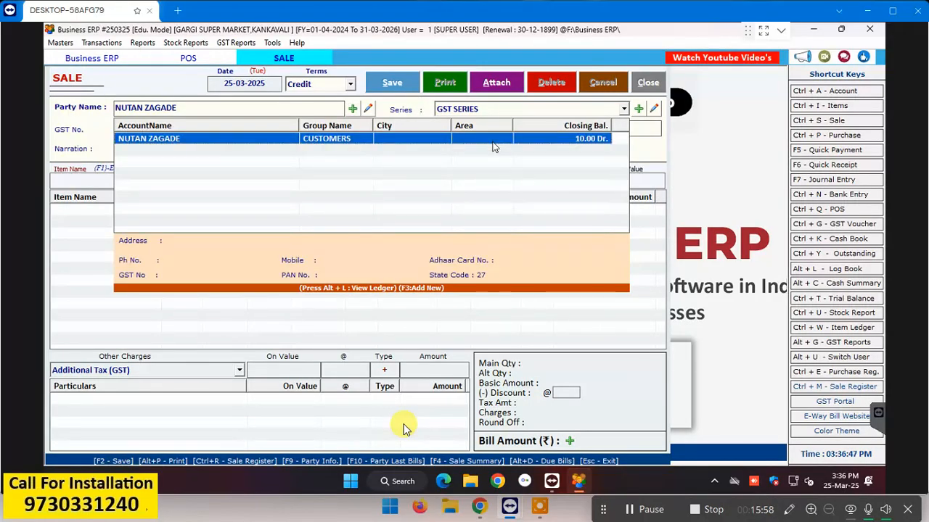
pyautogui.press('Return')
pyautogui.press('Return')
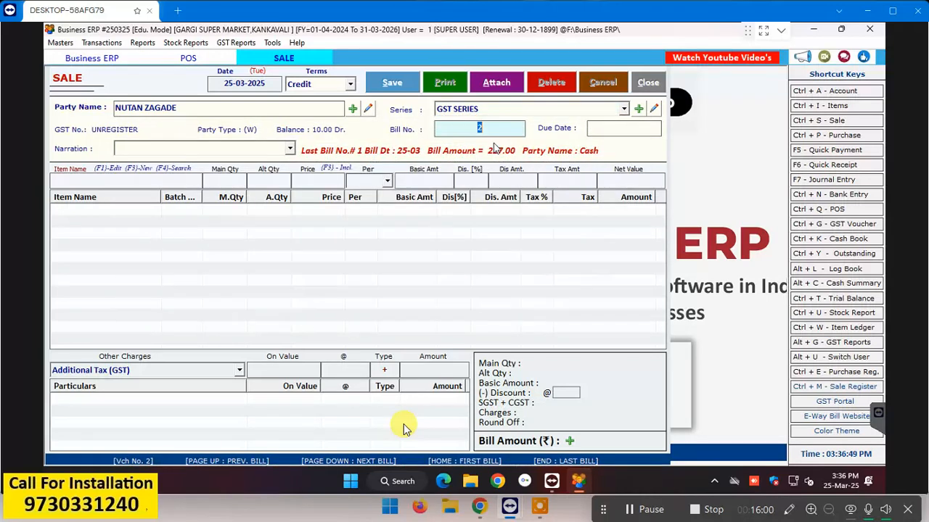
pyautogui.press('Return')
pyautogui.press('Return')
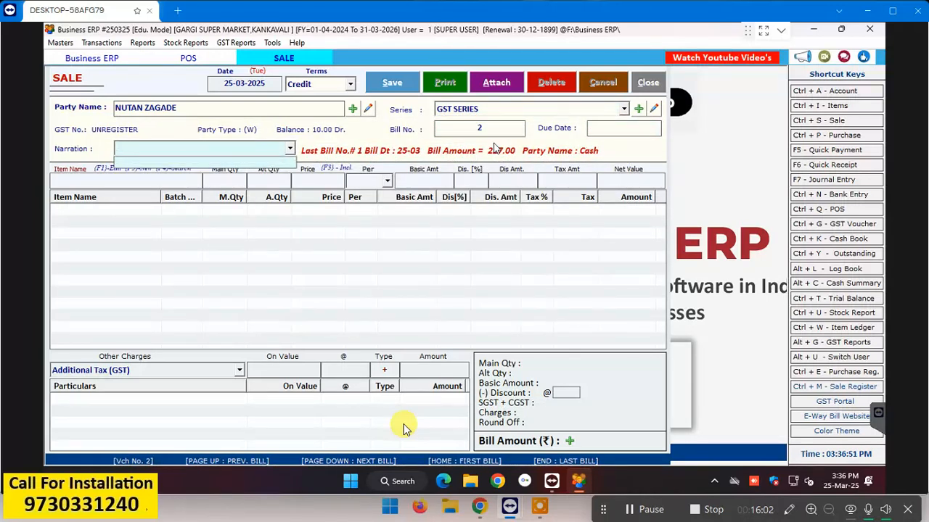
pyautogui.press('Return')
pyautogui.press('Return')
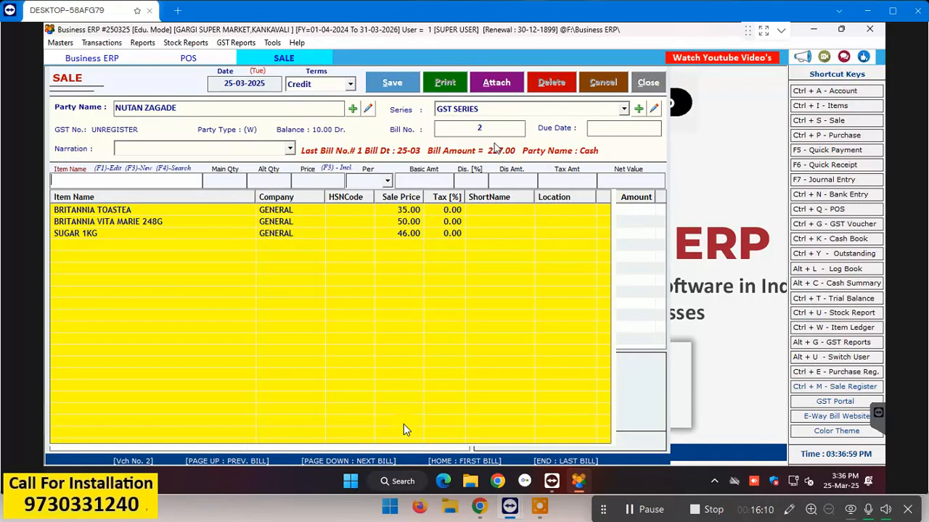
pyautogui.write('SUGAR')
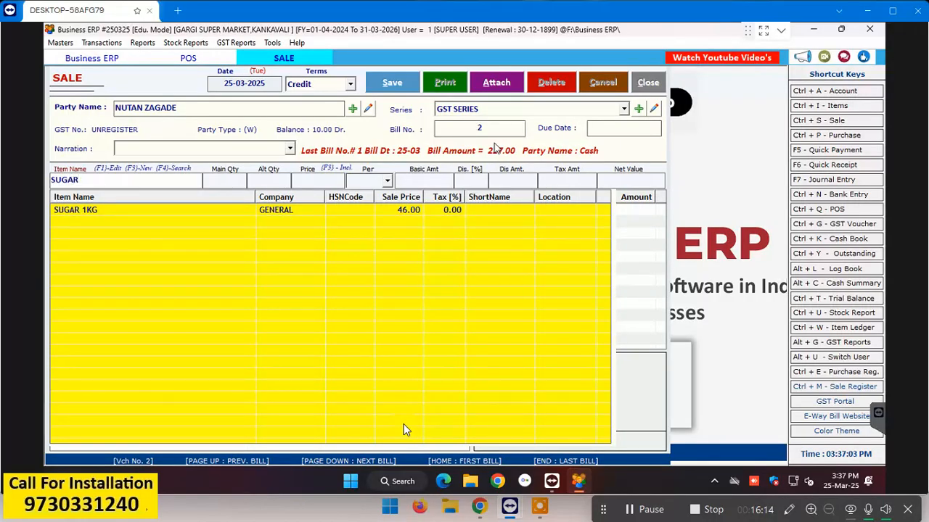
pyautogui.press('Return')
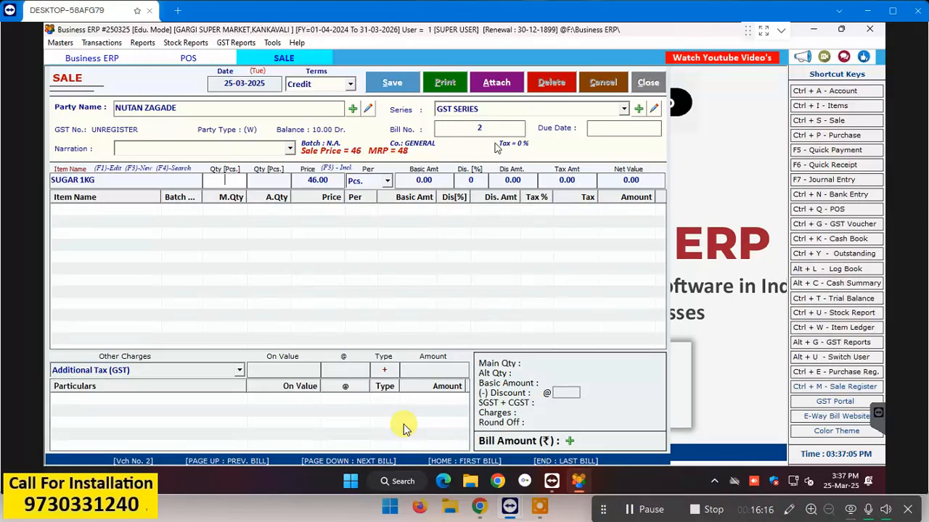
pyautogui.write('1')
pyautogui.press('Return')
pyautogui.press('Return')
pyautogui.press('Return')
pyautogui.press('Return')
pyautogui.press('Return')
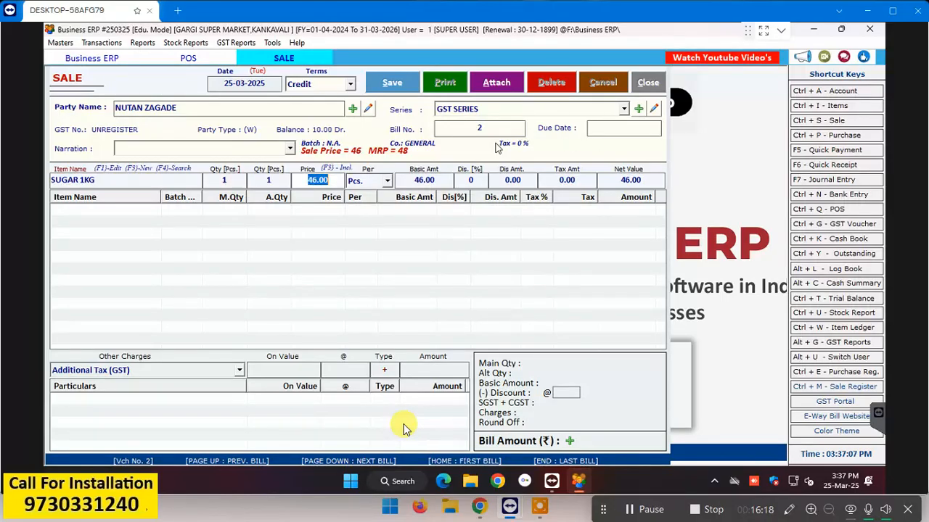
pyautogui.press('Return')
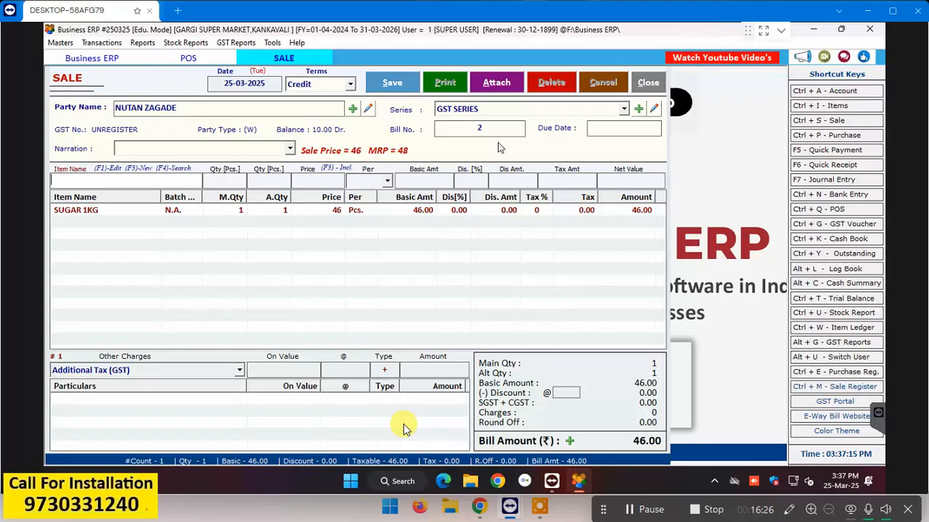
# Step: Try item code 10001, then re-pick SUGAR 1KG, leaving a zero-quantity sugar line
pyautogui.write('10001')
pyautogui.press('Return')
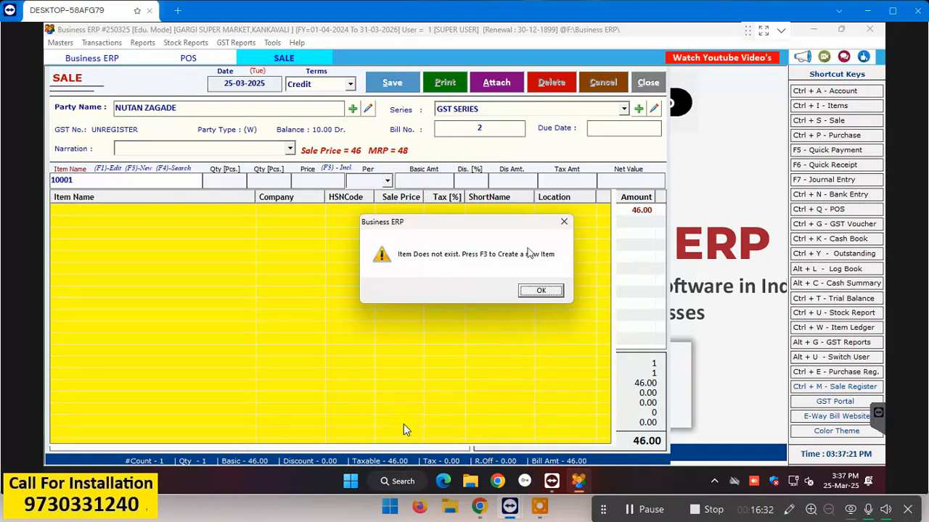
pyautogui.click(541, 291)
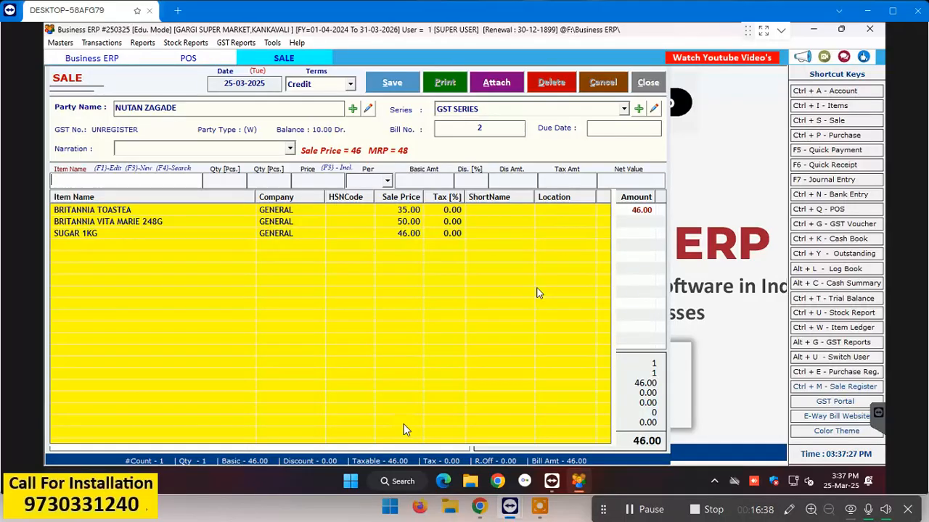
pyautogui.press('BackSpace')
pyautogui.press('BackSpace')
pyautogui.press('BackSpace')
pyautogui.press('BackSpace')
pyautogui.press('BackSpace')
pyautogui.press('Return')
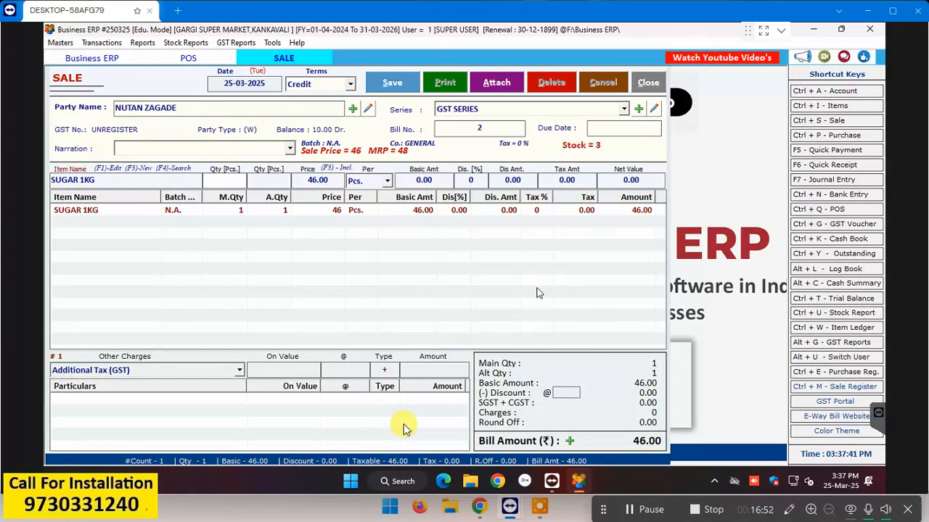
pyautogui.press('Return')
pyautogui.press('Return')
pyautogui.press('Return')
pyautogui.press('Return')
pyautogui.press('Return')
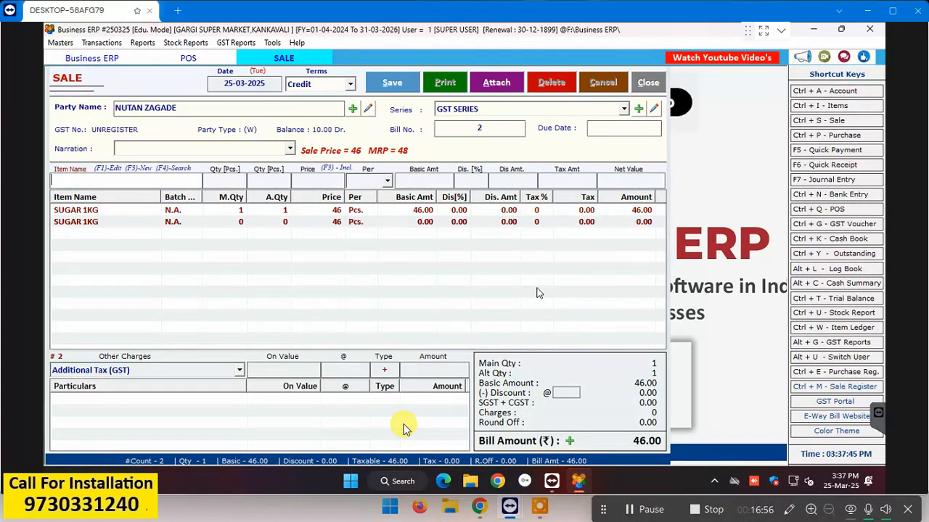
pyautogui.press('Escape')
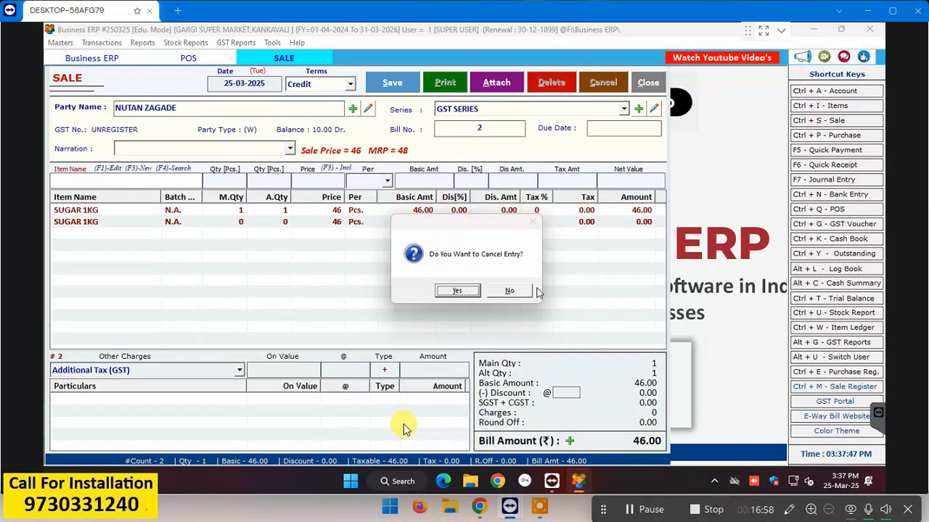
# Step: Keep the bill, set the second SUGAR 1KG line to quantity 1 (92.00), and enter BRITANNIA VITA MARIE 248G
pyautogui.click(514, 292)
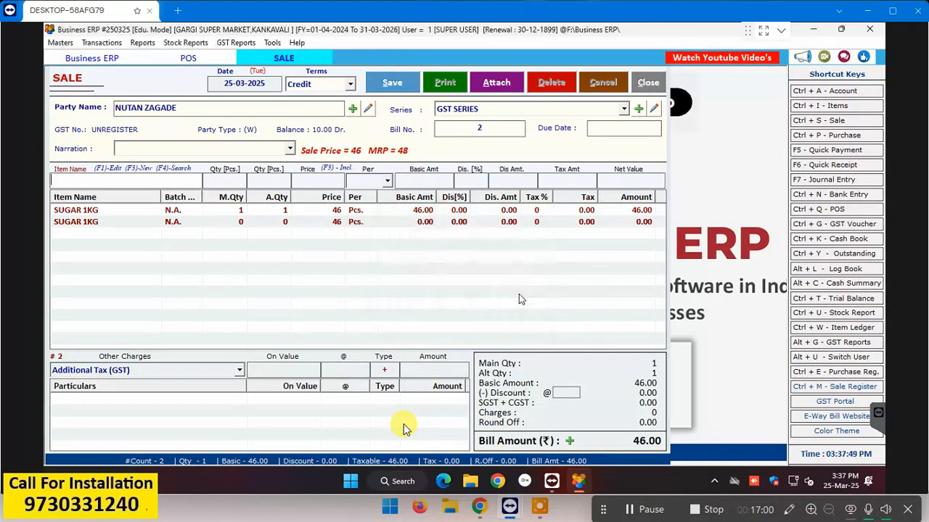
pyautogui.click(241, 222)
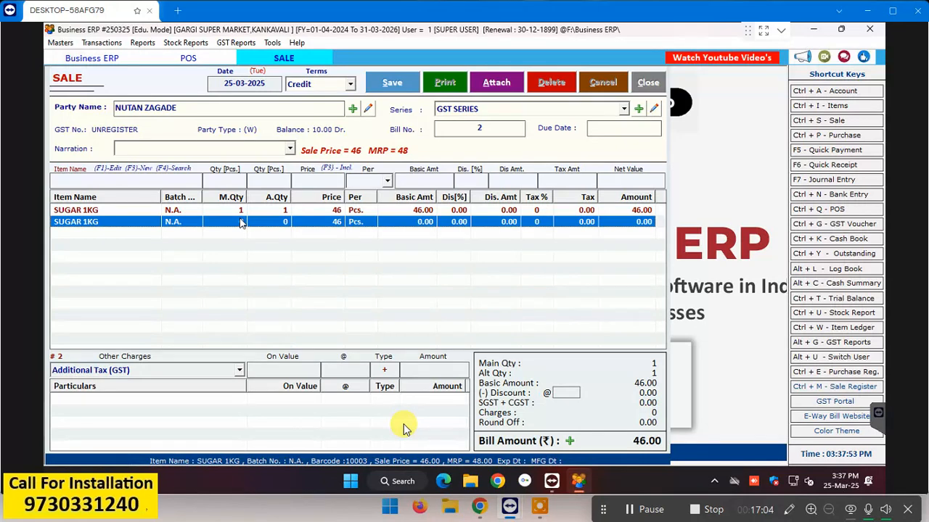
pyautogui.press('Return')
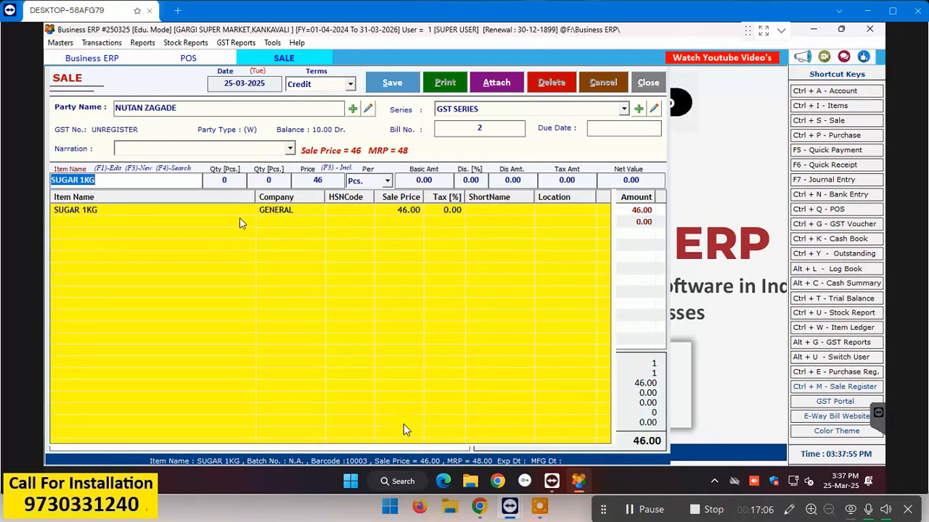
pyautogui.press('Return')
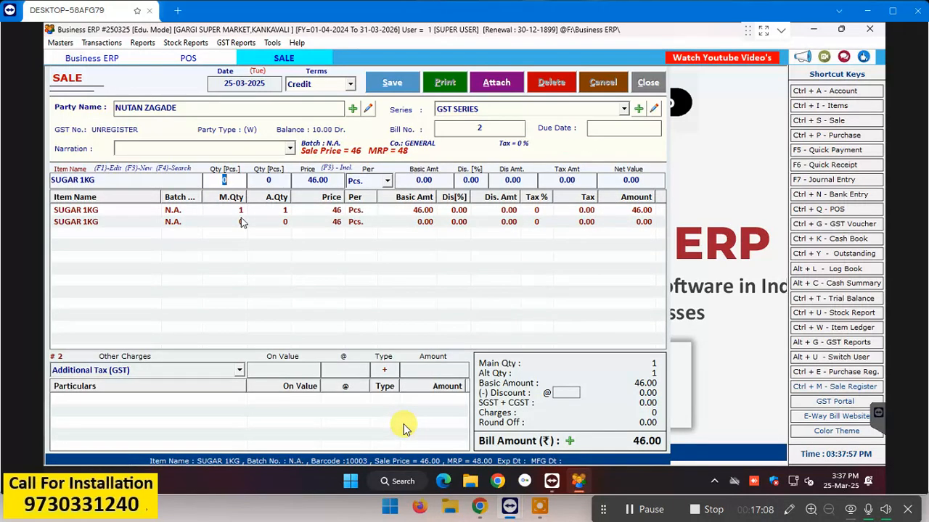
pyautogui.write('1')
pyautogui.press('Return')
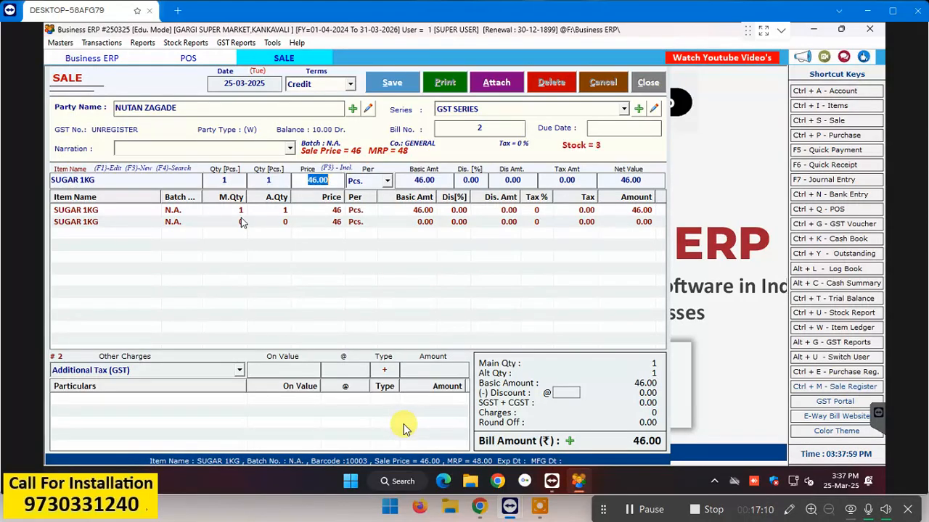
pyautogui.press('Return')
pyautogui.press('Return')
pyautogui.press('Return')
pyautogui.press('Return')
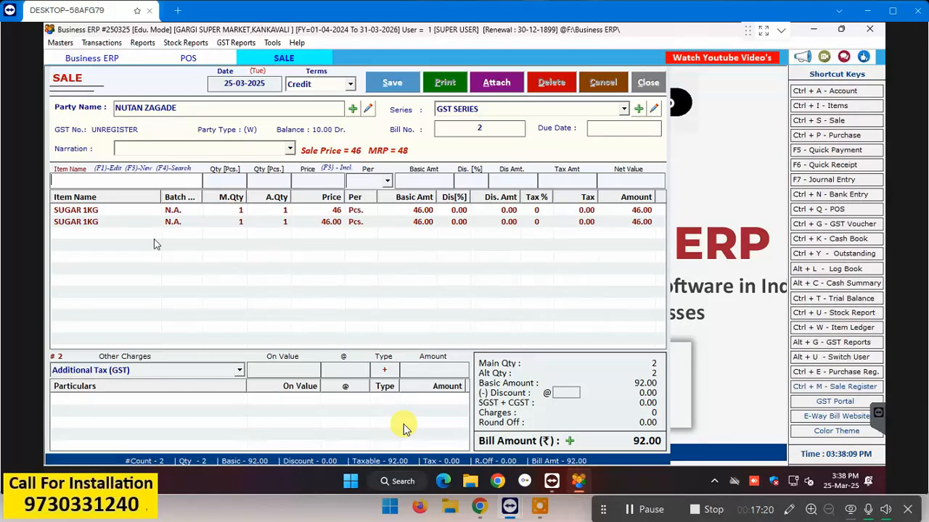
pyautogui.write('BRITANNIA VITA MARIE 248G')
pyautogui.press('Return')
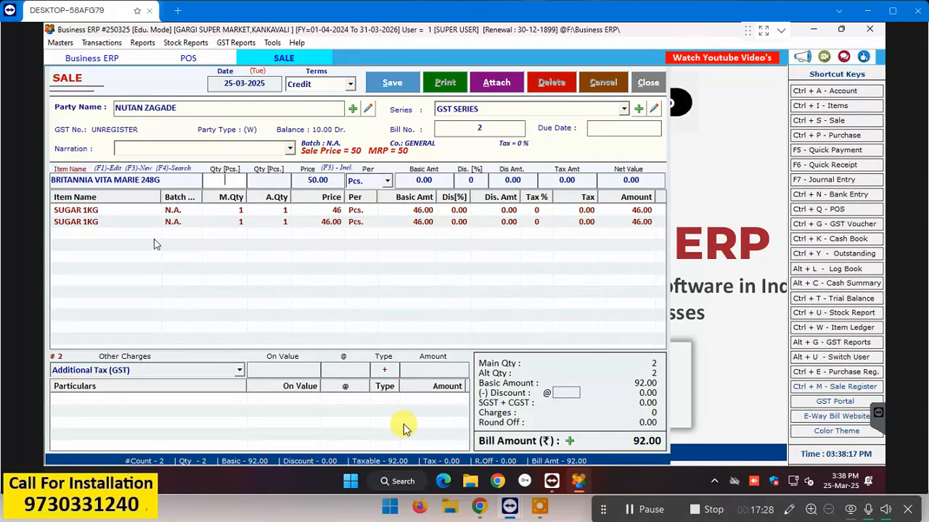
# Step: Add BRITANNIA VITA MARIE 248G at quantity 1 for 50.00
pyautogui.write('1')
pyautogui.press('Return')
pyautogui.press('Return')
pyautogui.press('Return')
pyautogui.press('Return')
pyautogui.press('Return')
pyautogui.press('Return')
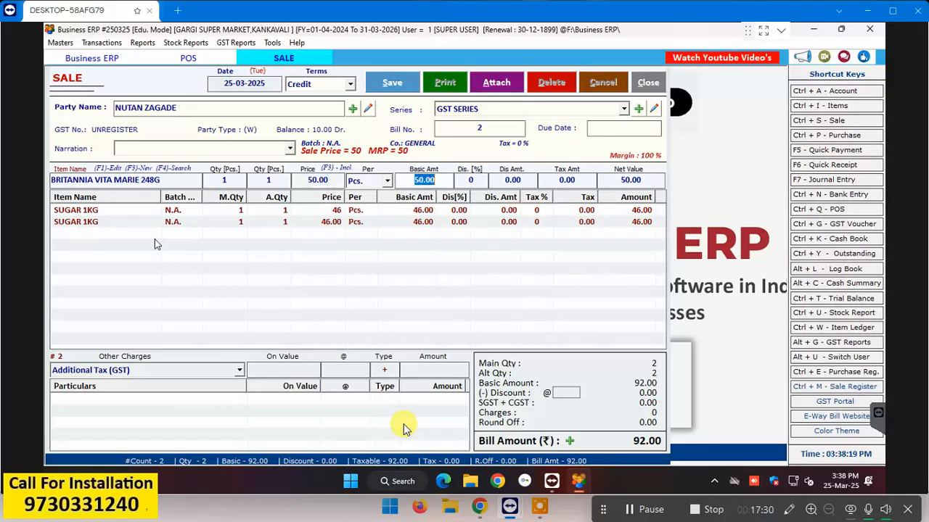
pyautogui.press('Return')
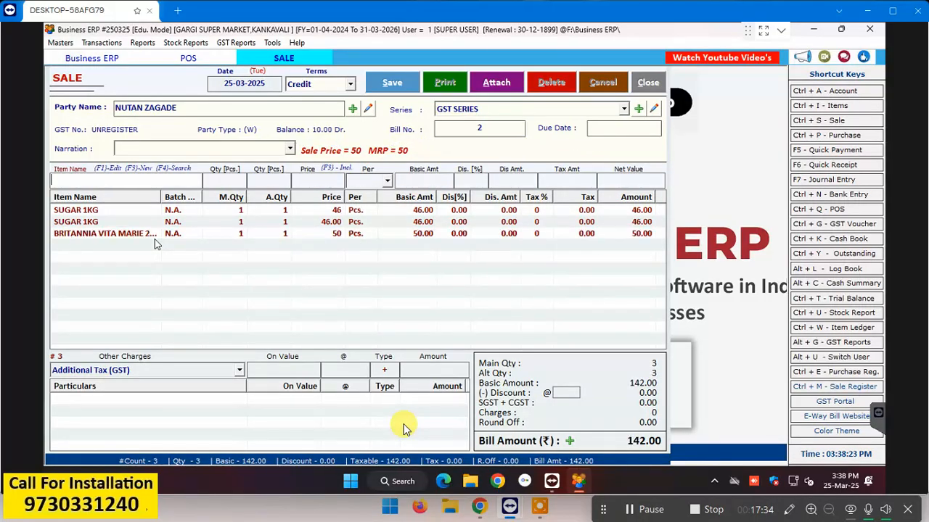
# Step: Add one BRITANNIA TOASTEA at 35.00 and delete the duplicate SUGAR 1KG line, totalling 131.00
pyautogui.write('britann')
pyautogui.press('Return')
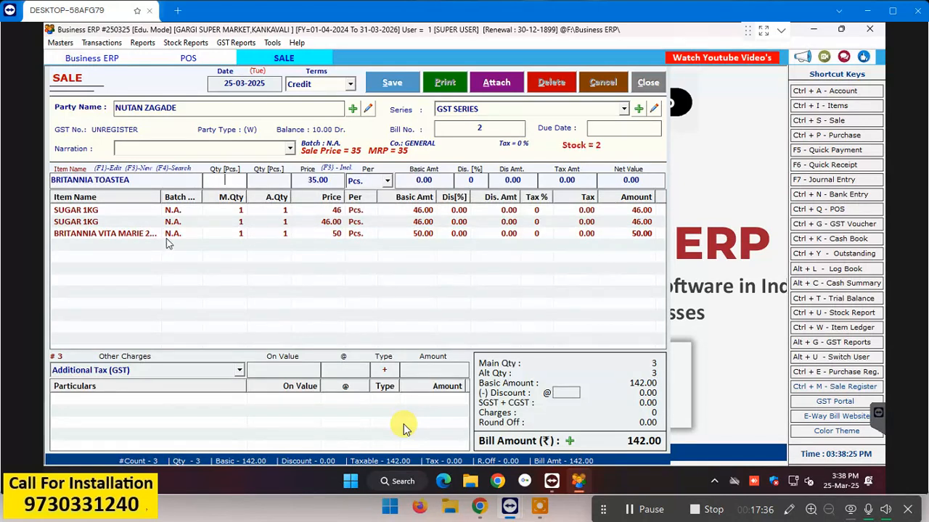
pyautogui.write('1')
pyautogui.press('Return')
pyautogui.press('Return')
pyautogui.press('Return')
pyautogui.press('Return')
pyautogui.press('Return')
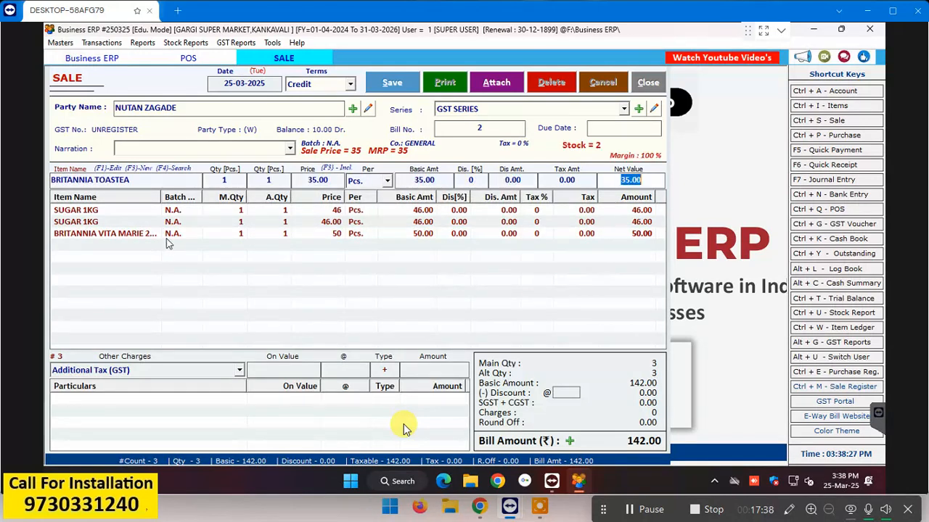
pyautogui.press('Return')
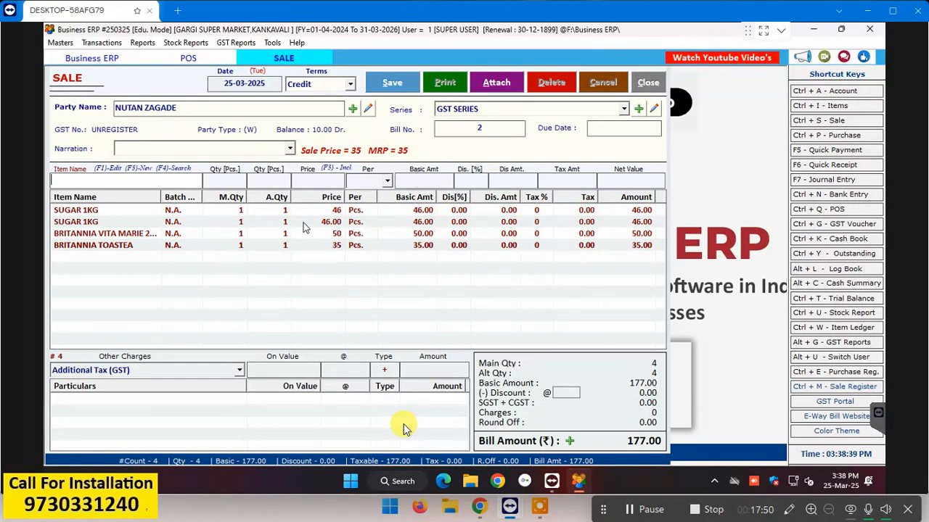
pyautogui.click(305, 226)
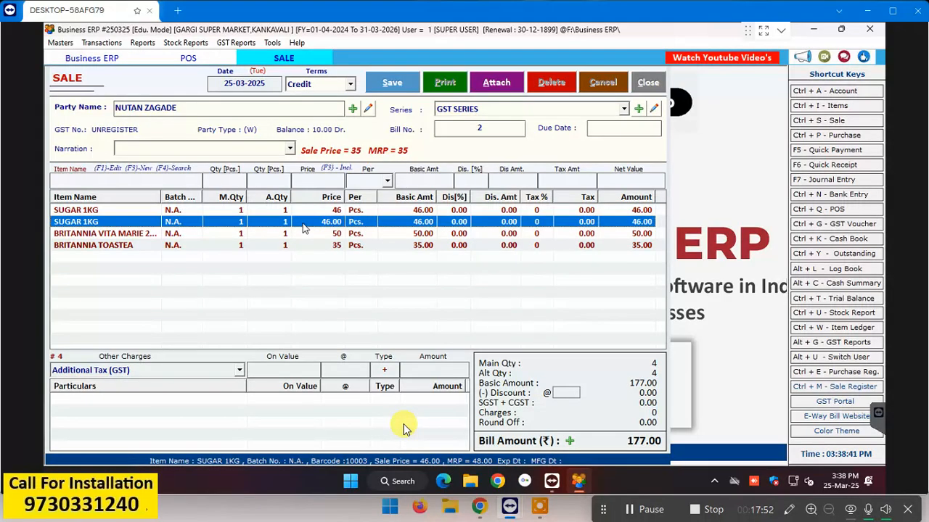
pyautogui.press('Delete')
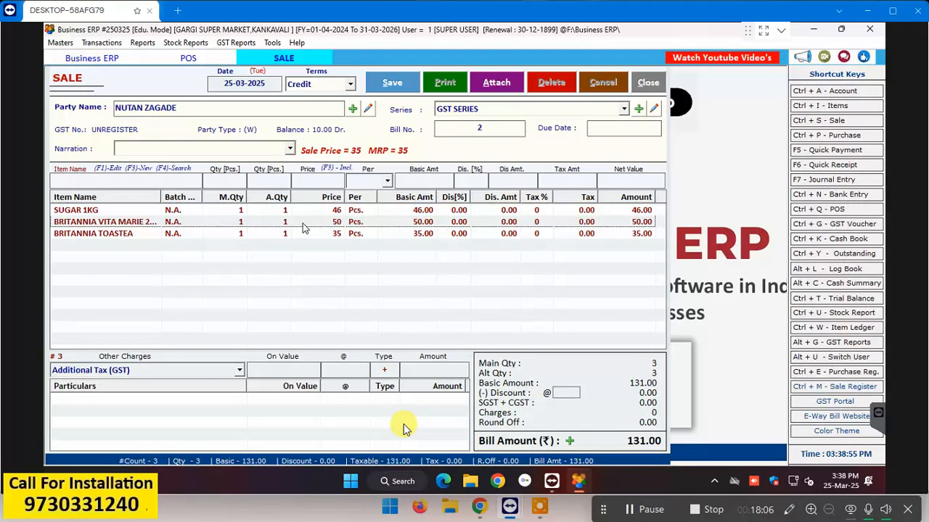
# Step: Save the 131.00 credit bill and agree to print it
pyautogui.click(392, 84)
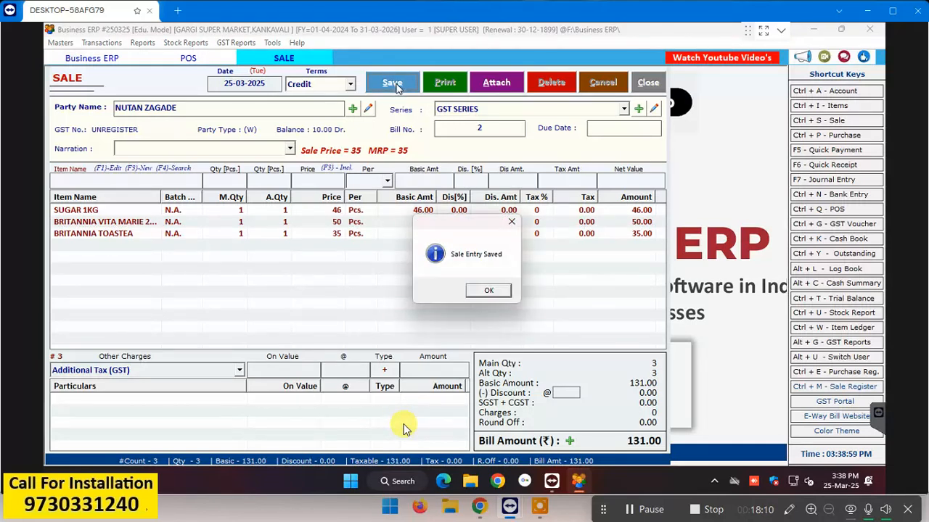
pyautogui.click(492, 292)
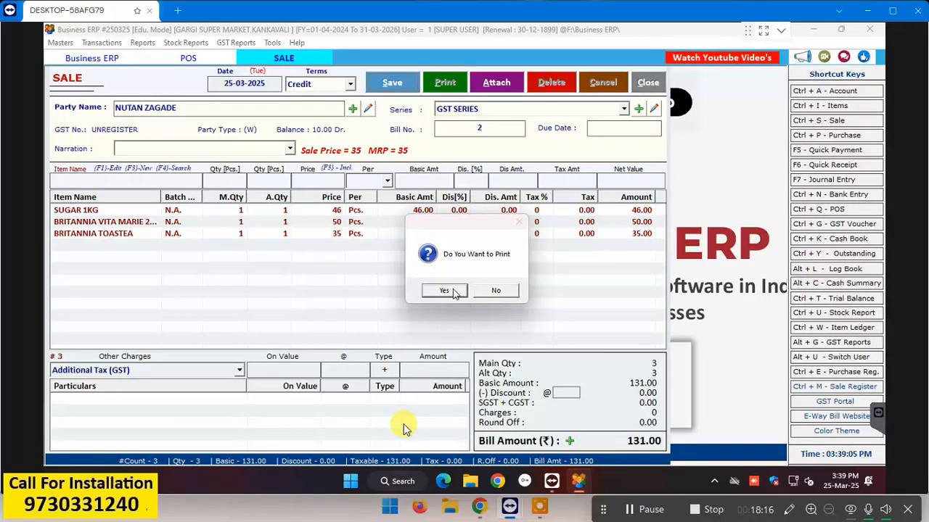
pyautogui.click(454, 292)
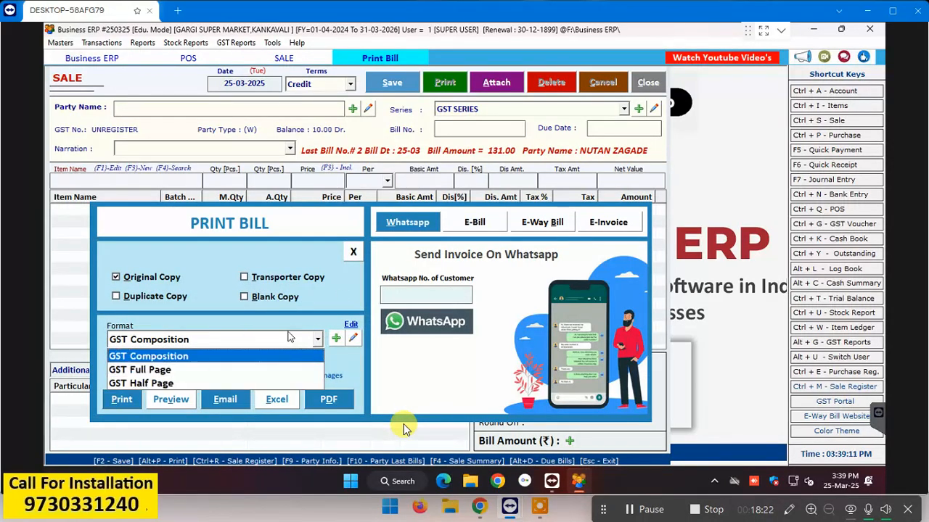
# Step: Preview the invoice in GST Composition format, then close the preview and print options
pyautogui.click(288, 341)
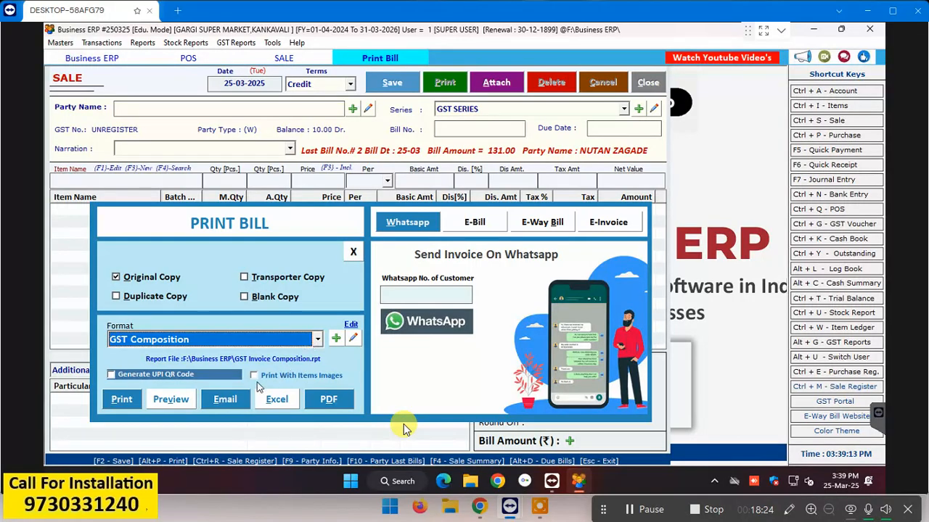
pyautogui.click(166, 400)
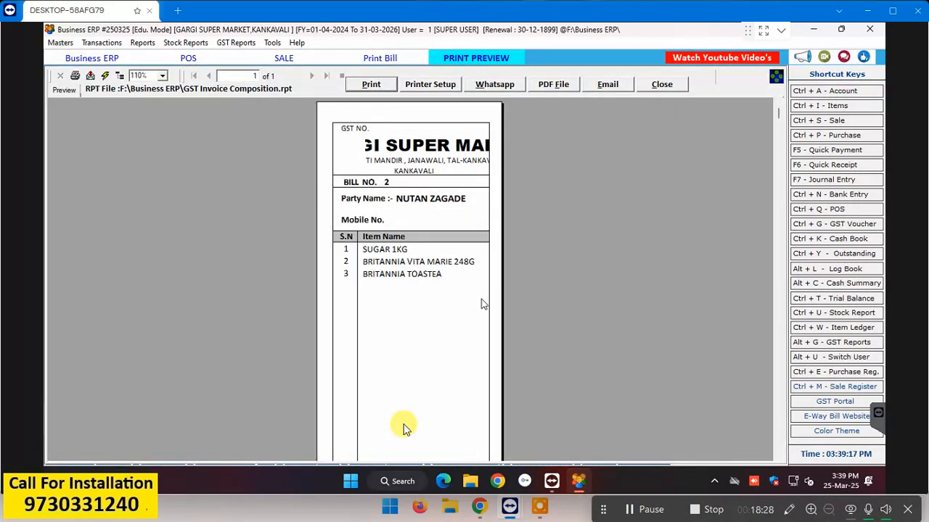
pyautogui.scroll(-2, 486, 301)
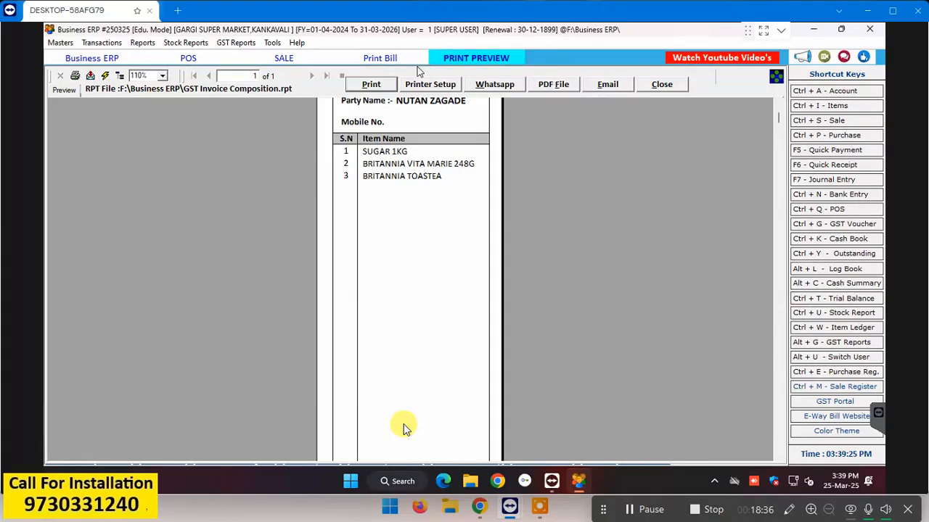
pyautogui.click(679, 86)
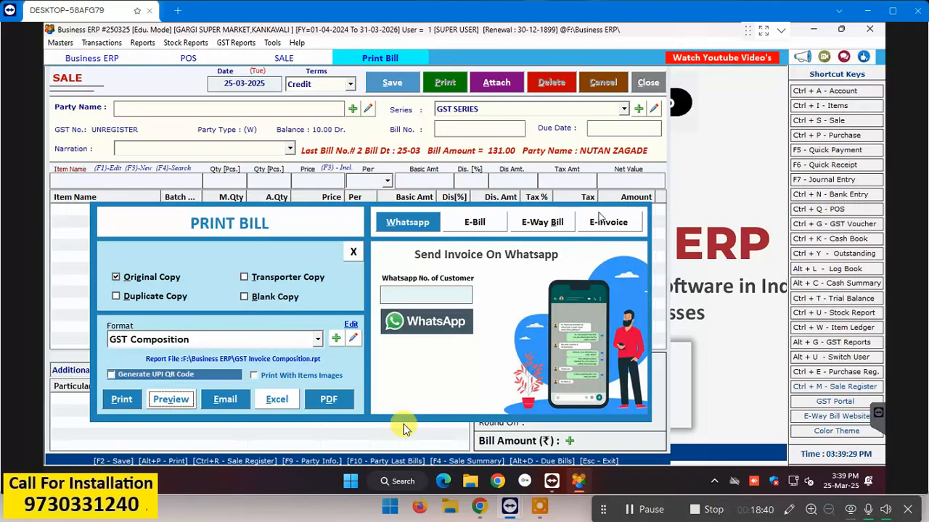
pyautogui.click(646, 83)
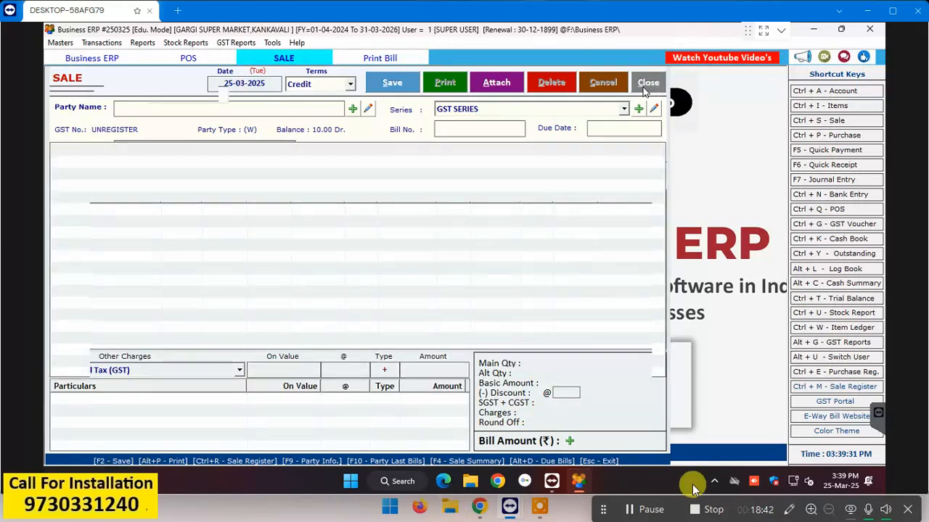
# Step: Open a new blank Sale entry form, dated 25-03-2025 with Credit terms, from the Sale Bills register
pyautogui.click(643, 510)
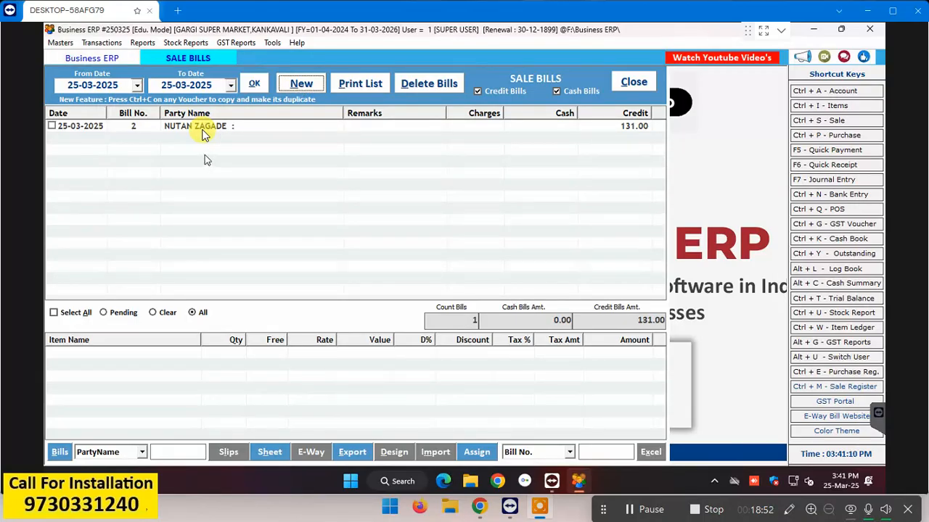
pyautogui.click(302, 84)
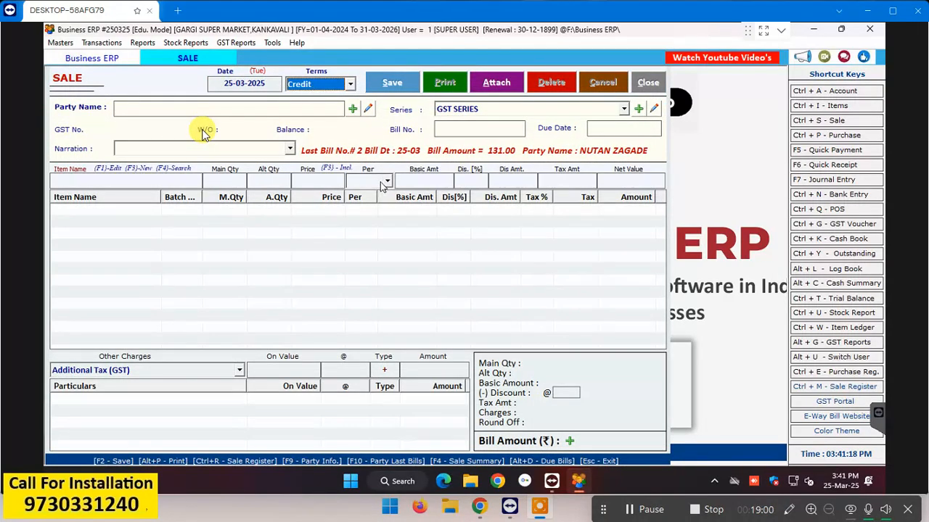
# Step: Choose the same customer as party and keep the GST SERIES for bill 3
pyautogui.press('Return')
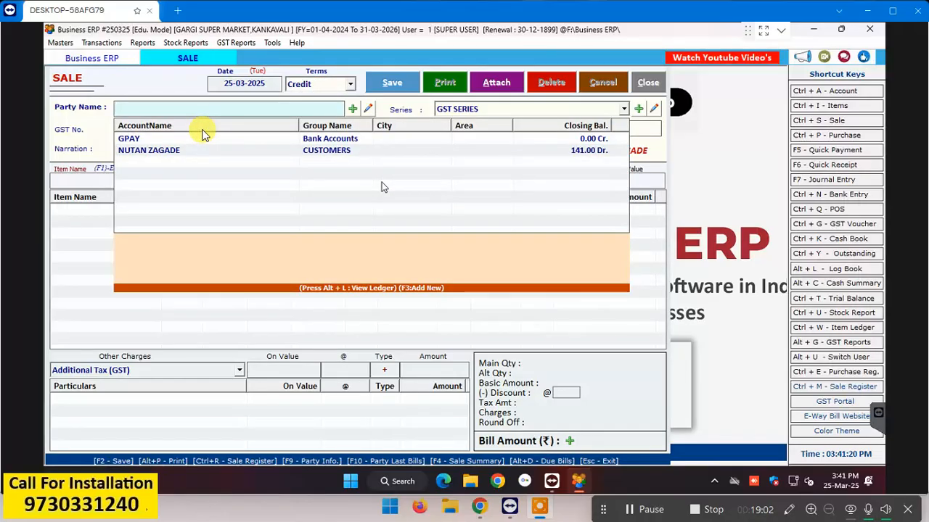
pyautogui.press('Down')
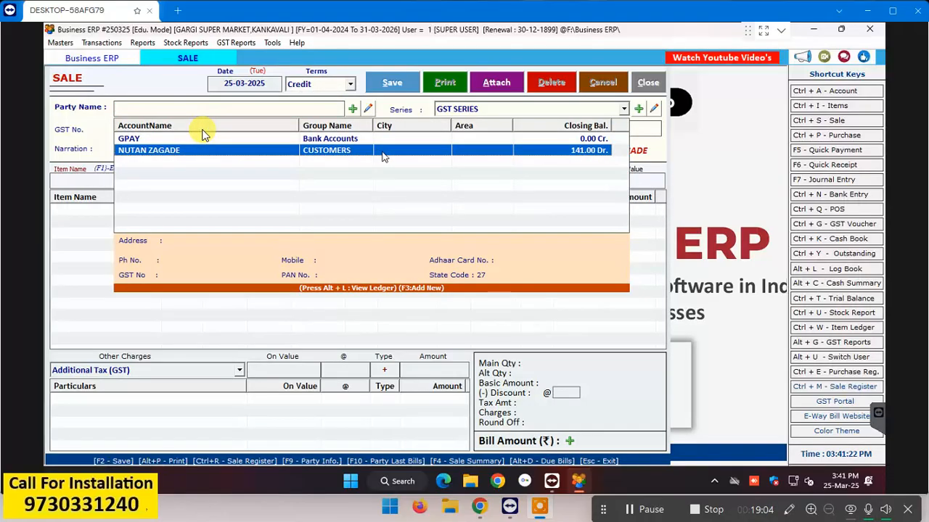
pyautogui.press('Return')
pyautogui.press('Return')
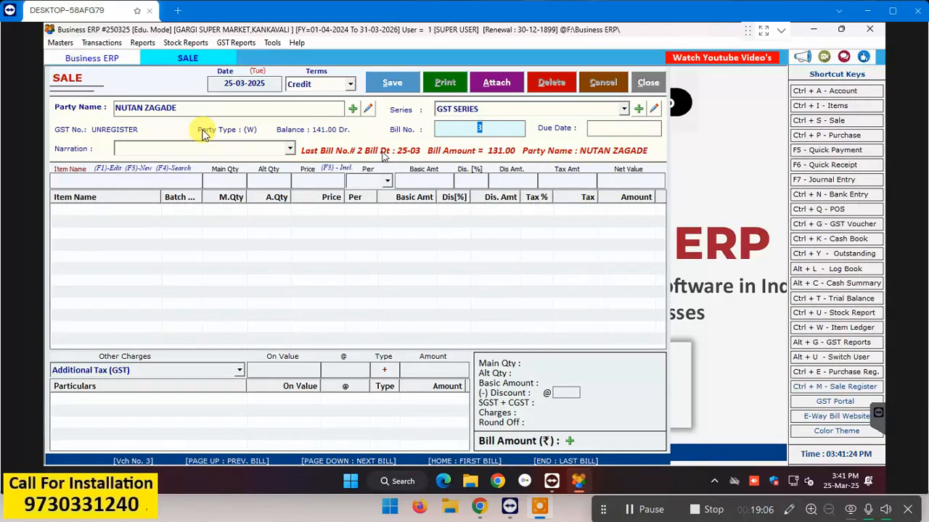
pyautogui.press('Return')
pyautogui.press('Return')
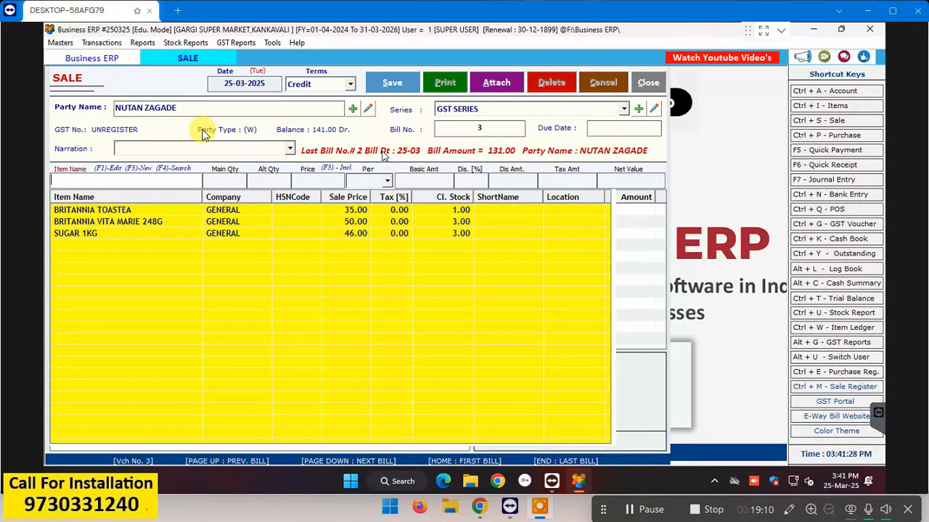
pyautogui.write('8901063014299')
pyautogui.press('Return')
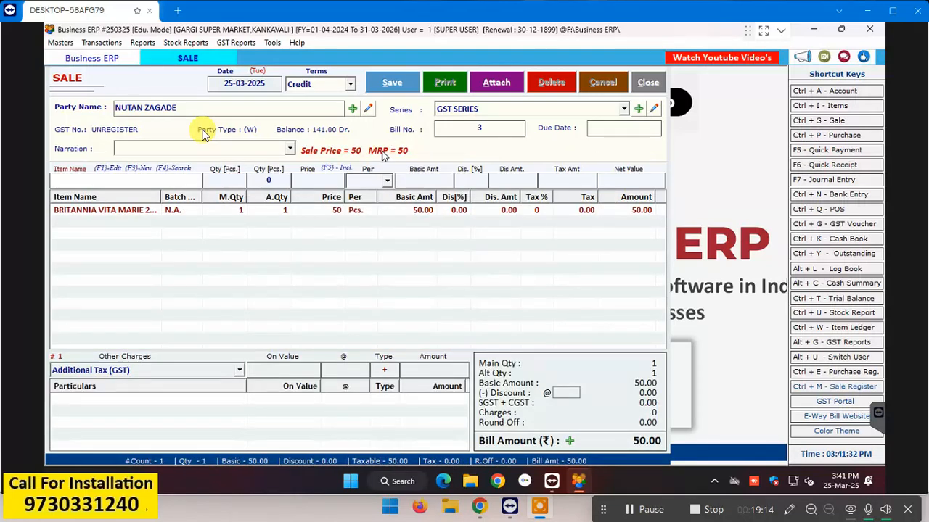
pyautogui.write('8901063029279')
pyautogui.press('Return')
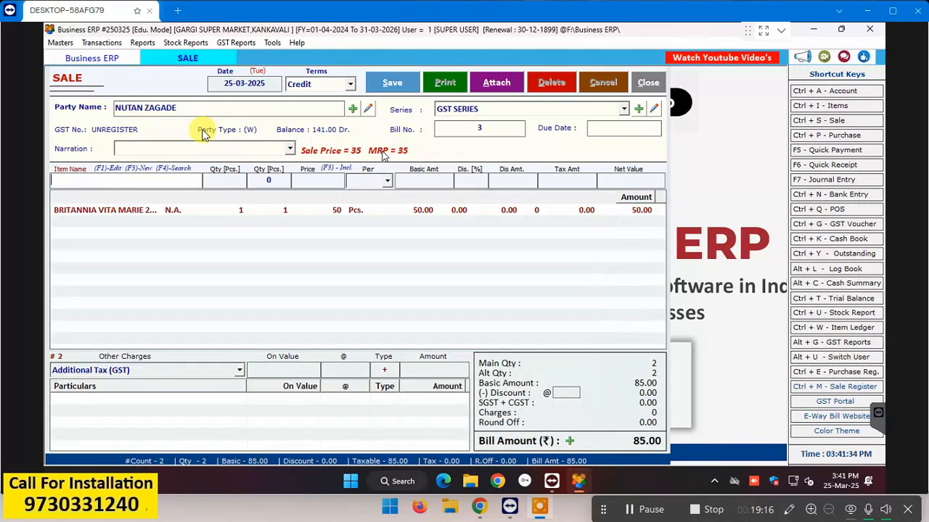
pyautogui.write('8901063029279')
pyautogui.press('Return')
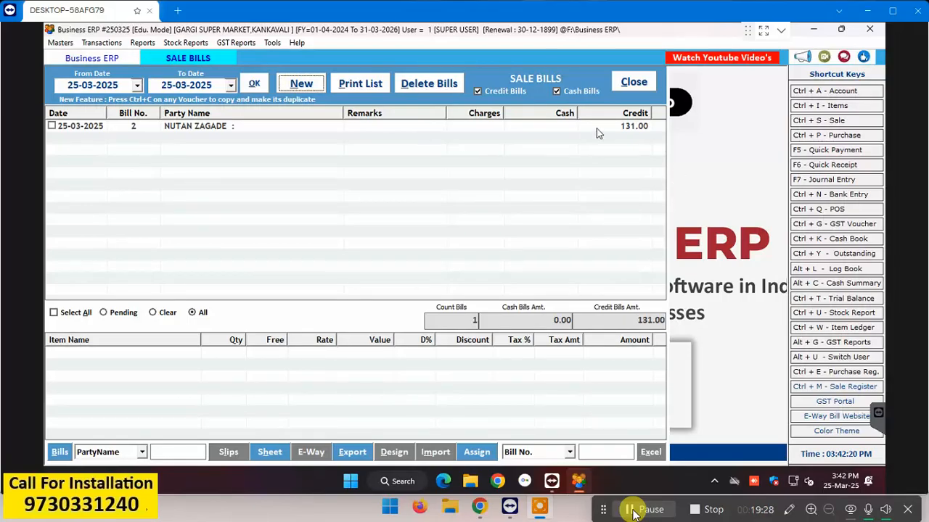
# Step: Start another credit bill 3 for the same customer under GST SERIES
pyautogui.press('Return')
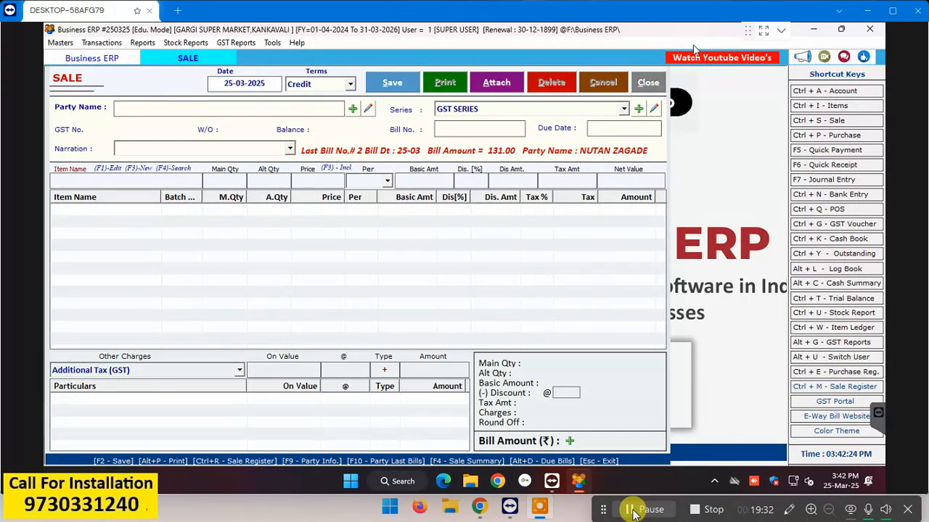
pyautogui.press('Return')
pyautogui.press('Return')
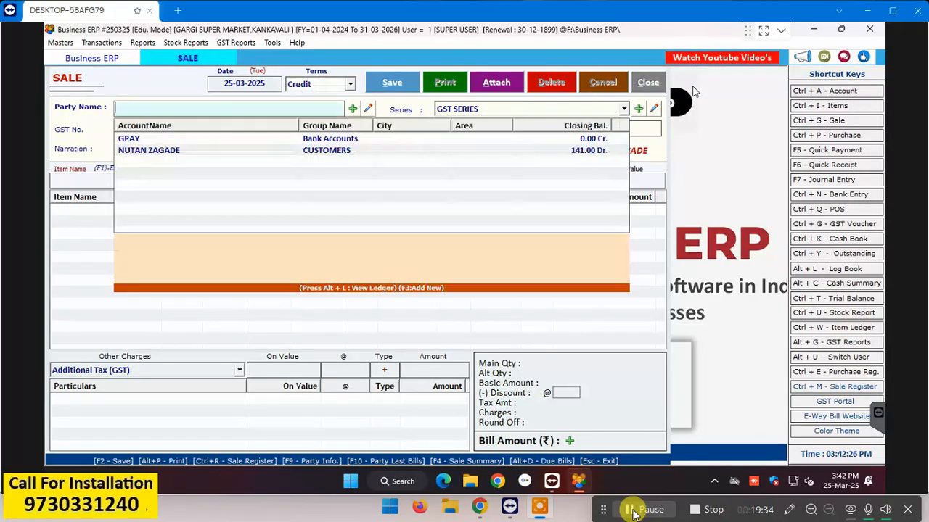
pyautogui.press('Down')
pyautogui.press('Down')
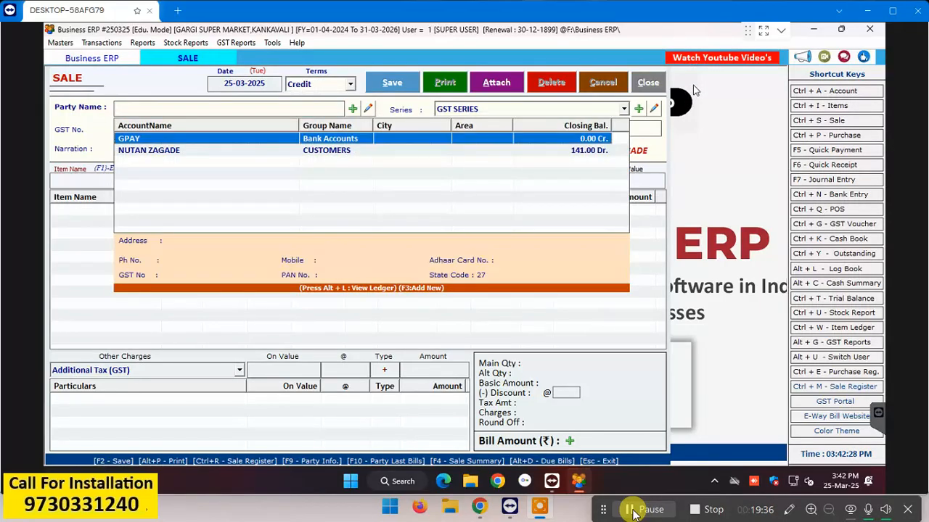
pyautogui.press('Return')
pyautogui.press('Return')
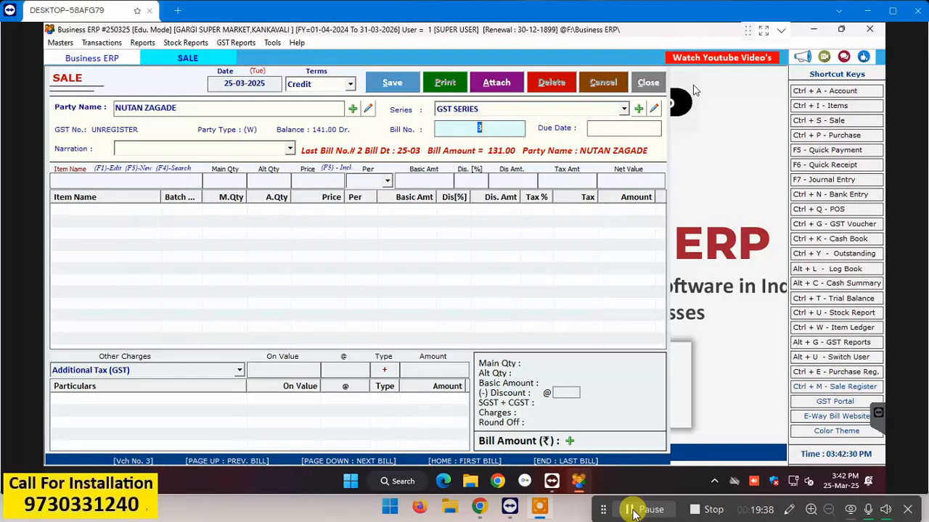
# Step: Pick BRITANNIA VITA MARIE from the item list twice, totalling 100.00
pyautogui.press('Return')
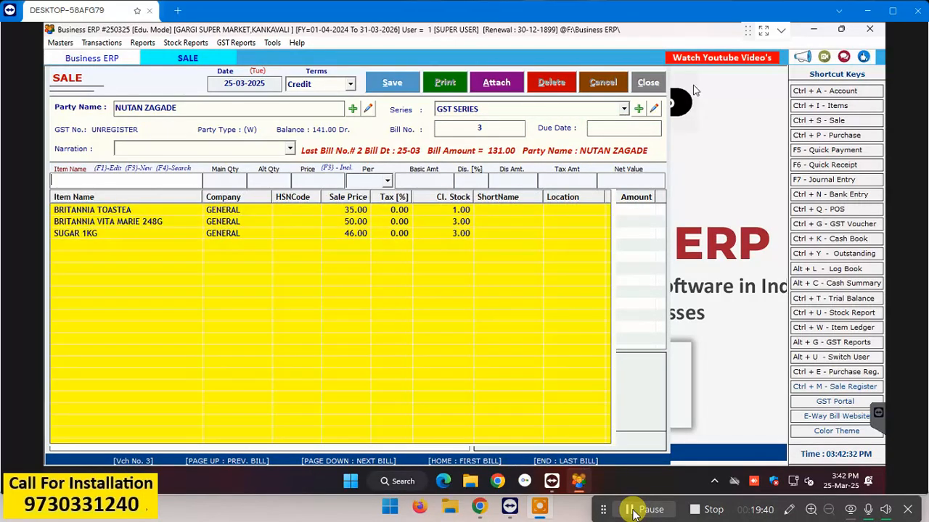
pyautogui.press('Down')
pyautogui.press('Return')
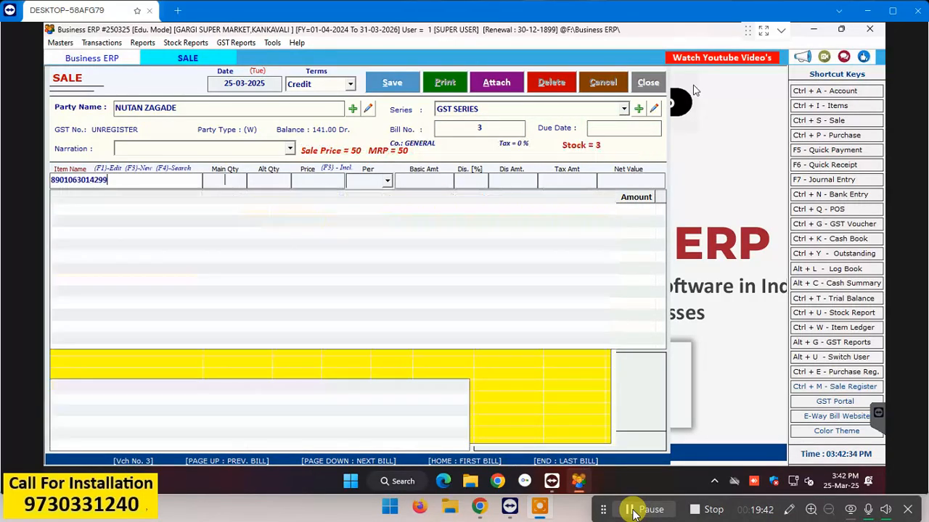
pyautogui.press('Return')
pyautogui.press('Return')
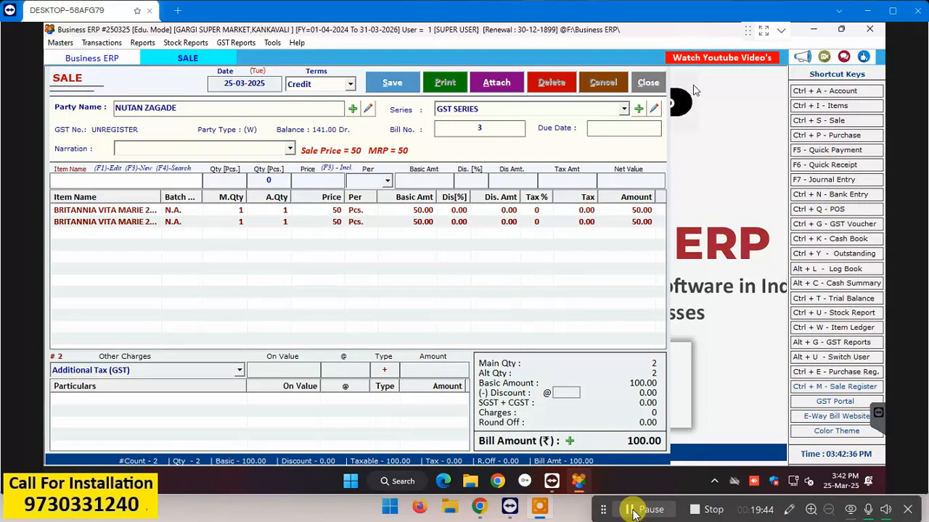
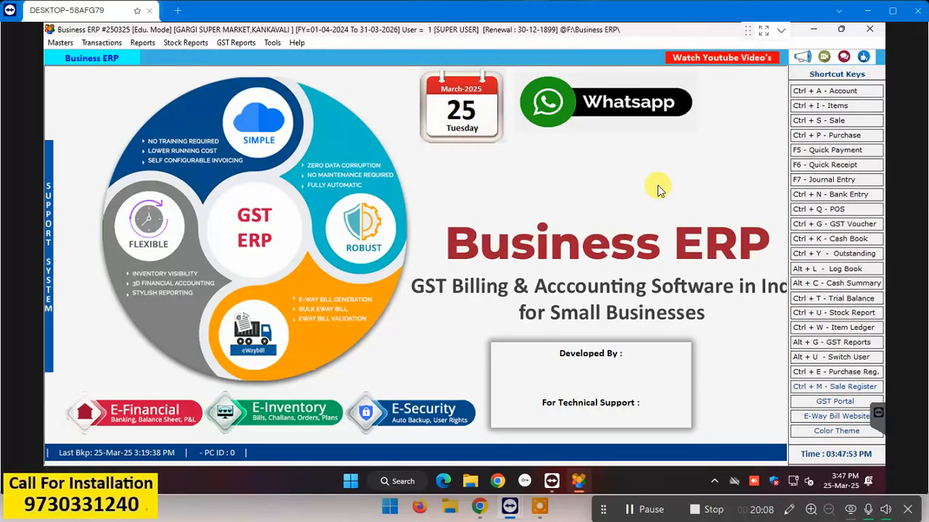
# Step: Review the sale bills list and the 227.00 cash bill in the POS bill book
pyautogui.click(834, 123)
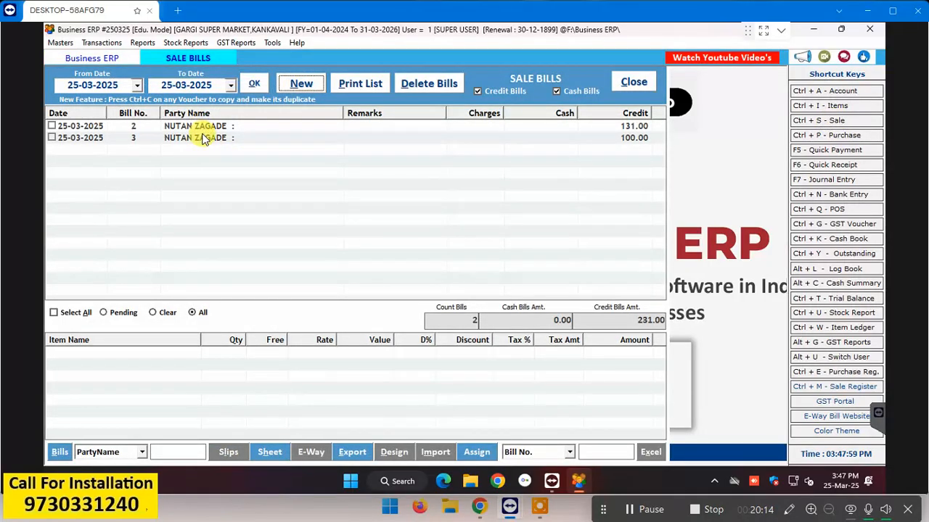
pyautogui.click(634, 82)
pyautogui.click(834, 210)
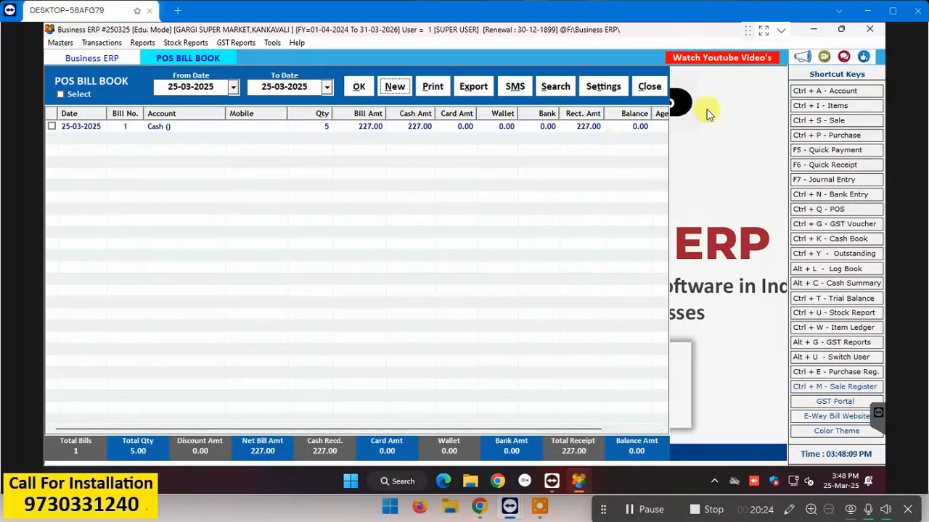
pyautogui.click(648, 87)
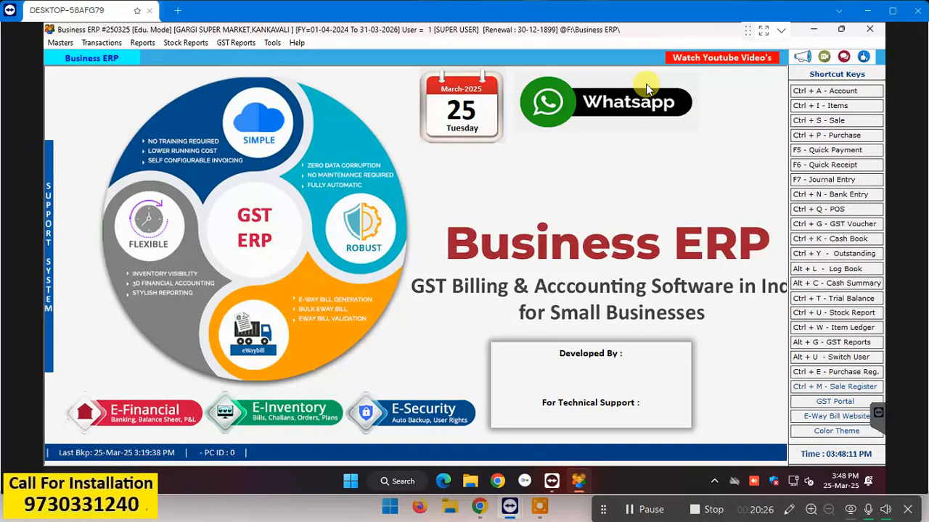
pyautogui.click(835, 209)
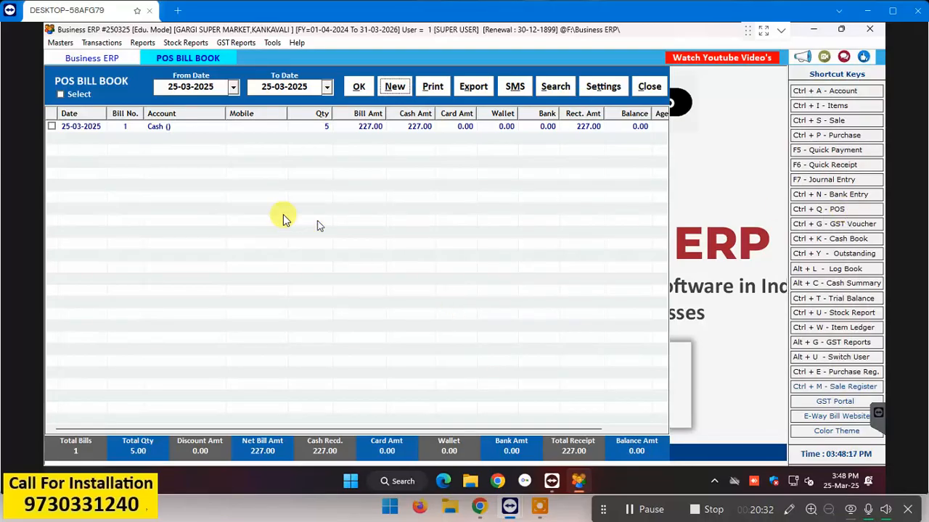
pyautogui.click(167, 132)
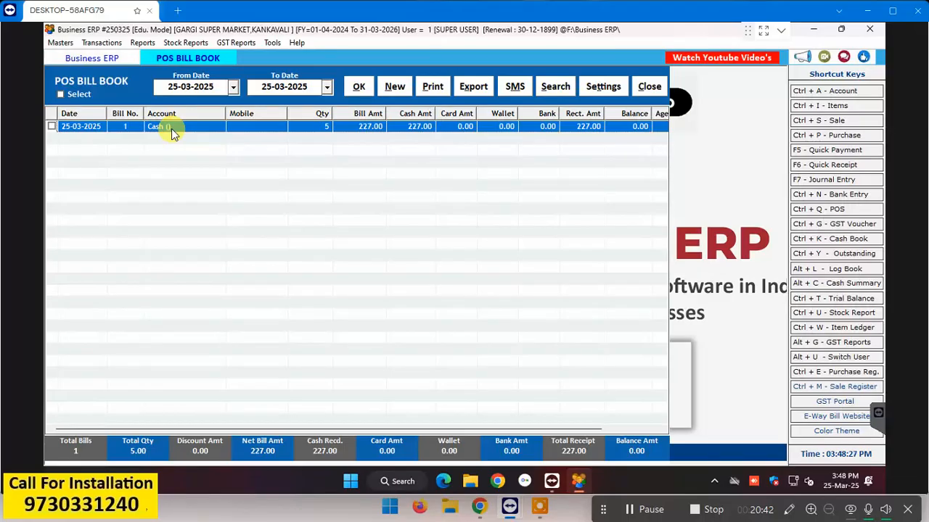
pyautogui.click(649, 87)
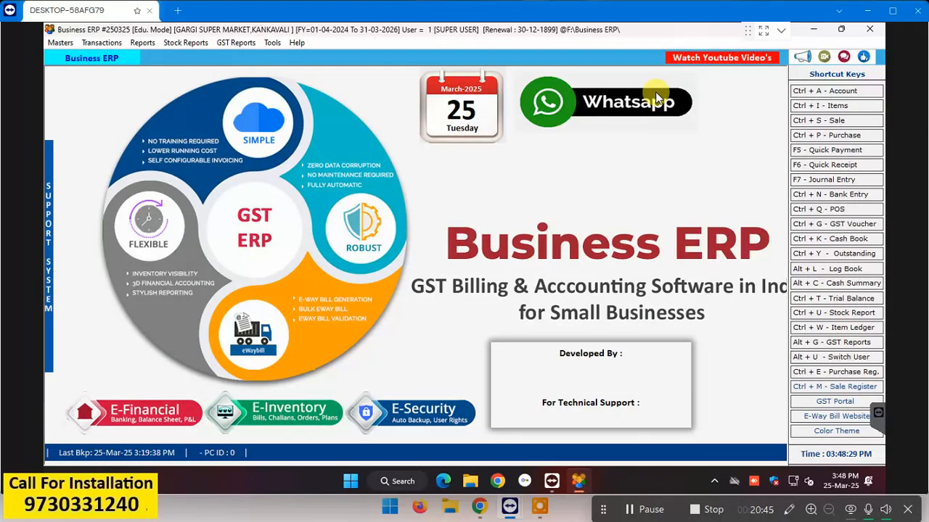
# Step: Check outstanding balances as of 25-03-2025 in the outstanding analysis report, cross-checking sale bills
pyautogui.click(142, 42)
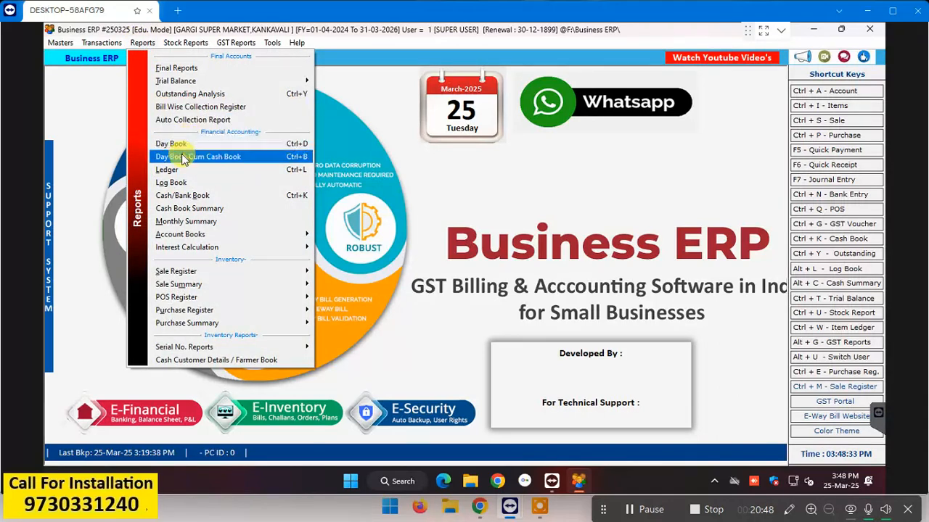
pyautogui.click(240, 97)
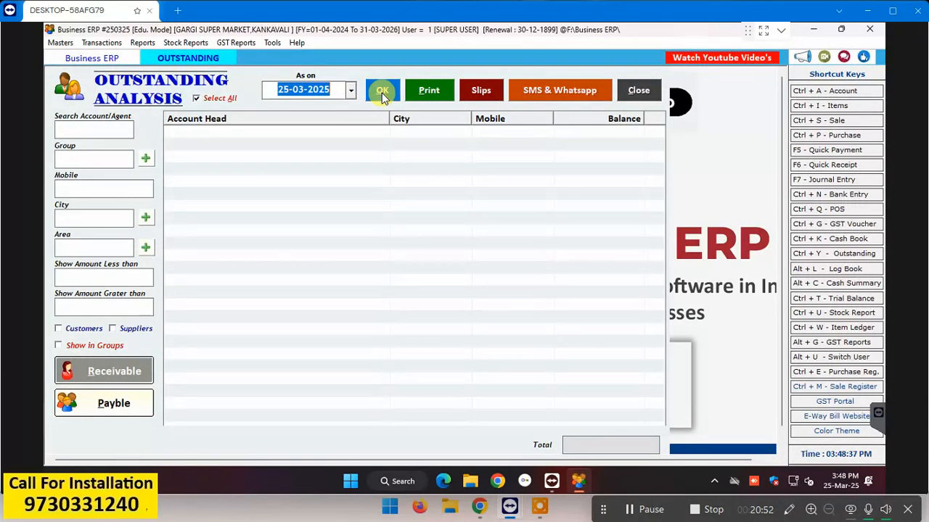
pyautogui.click(382, 91)
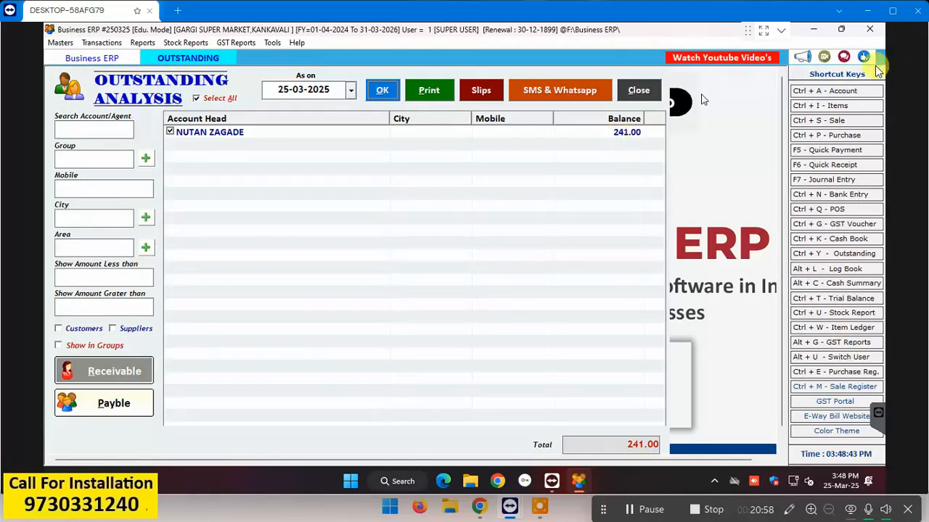
pyautogui.click(838, 121)
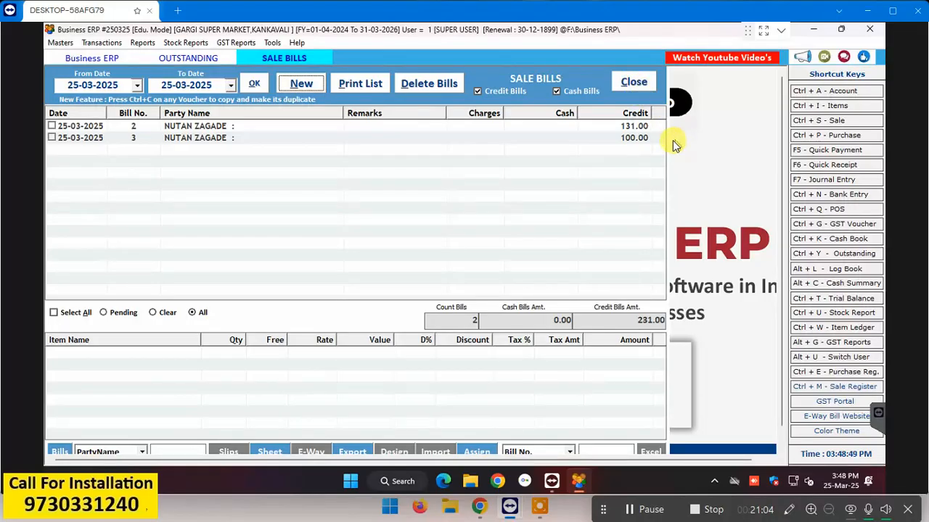
pyautogui.click(645, 83)
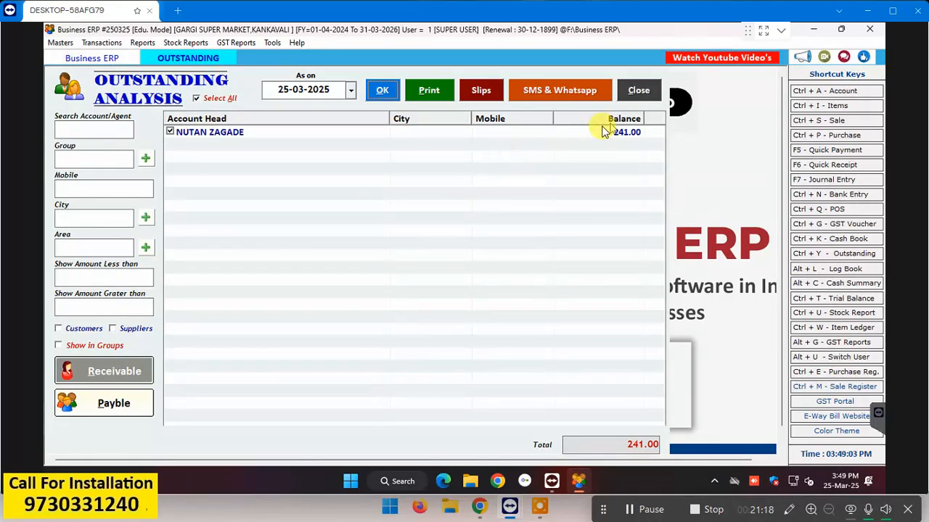
pyautogui.click(640, 90)
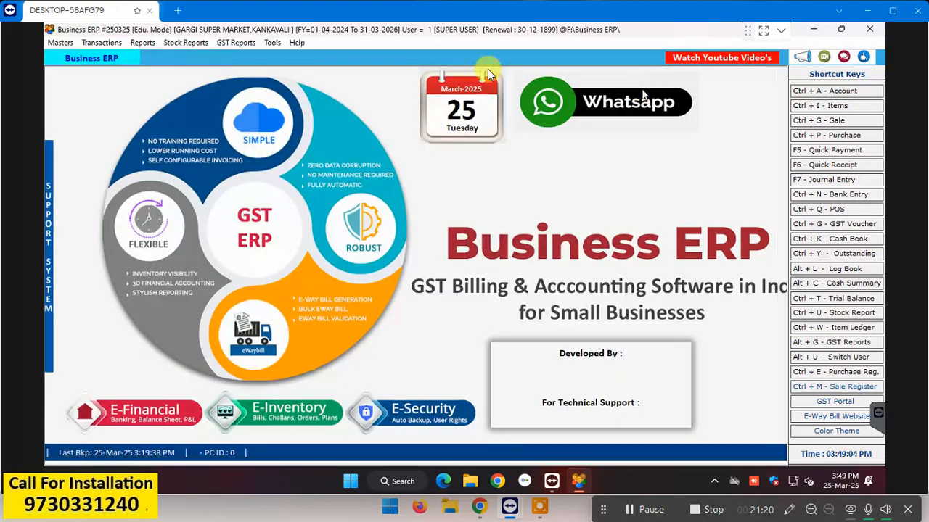
pyautogui.click(142, 42)
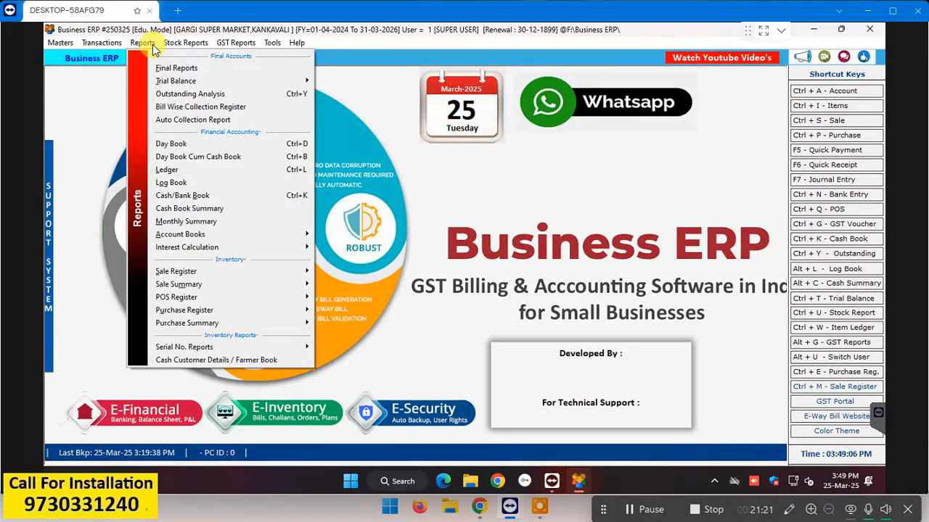
pyautogui.click(266, 95)
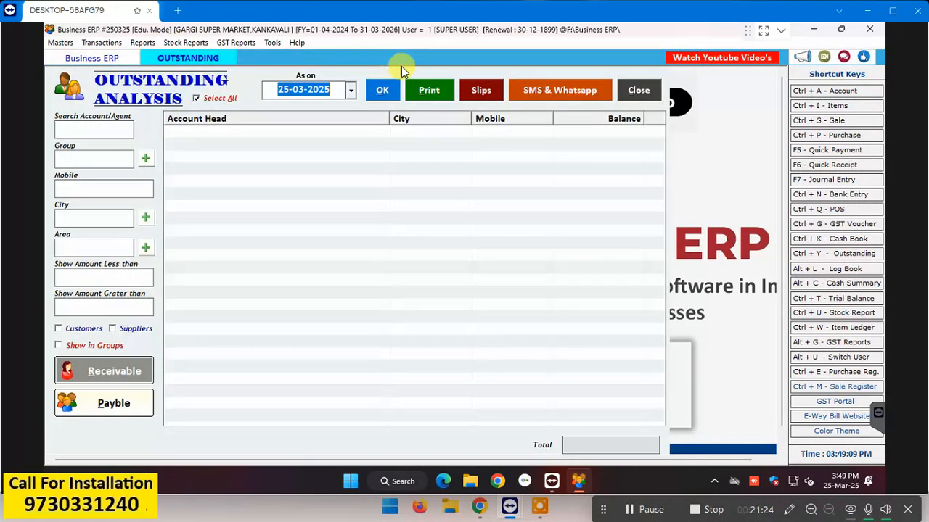
pyautogui.click(386, 90)
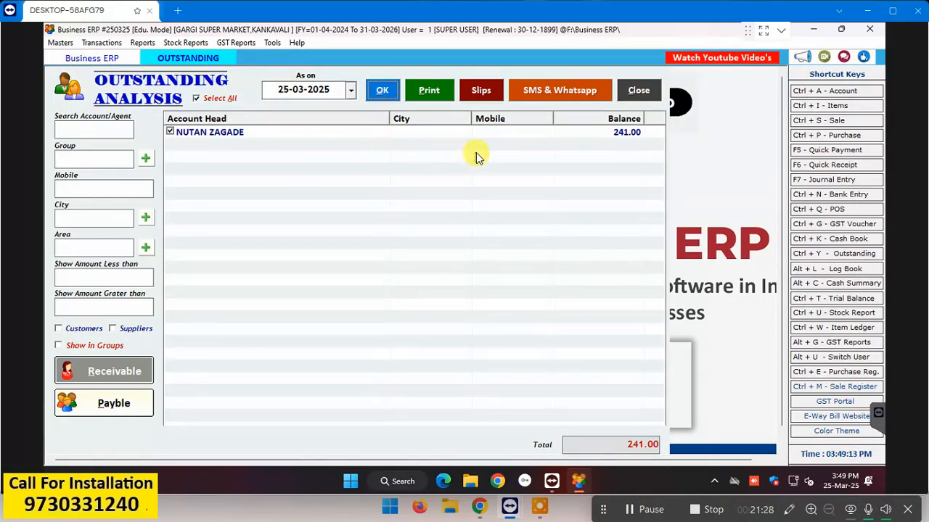
pyautogui.click(643, 97)
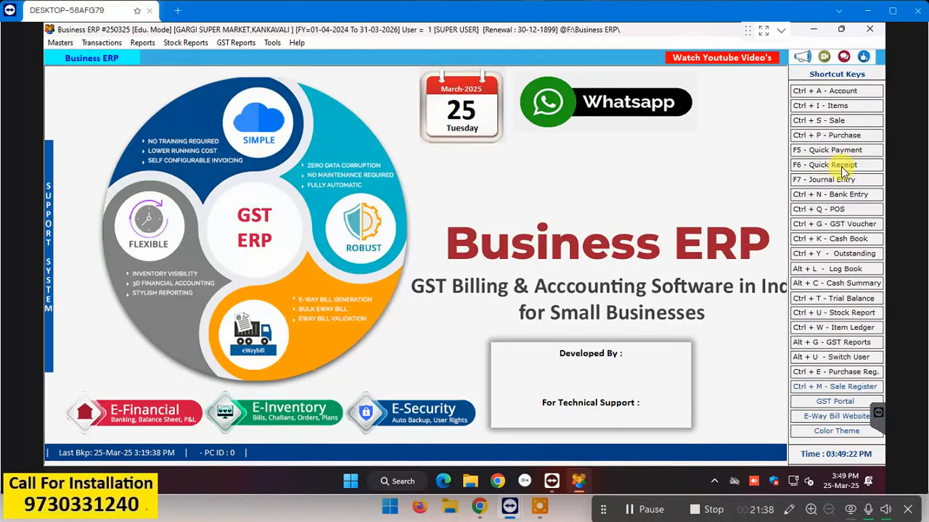
# Step: Start a quick receipt dated 25-03-2025 with Cash as the payment mode
pyautogui.click(843, 167)
pyautogui.press('Return')
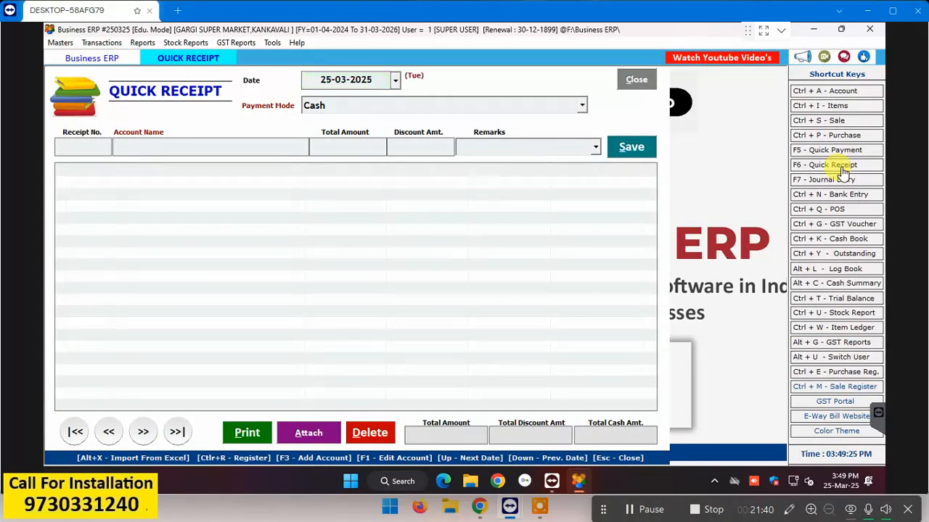
pyautogui.press('Down')
pyautogui.press('Up')
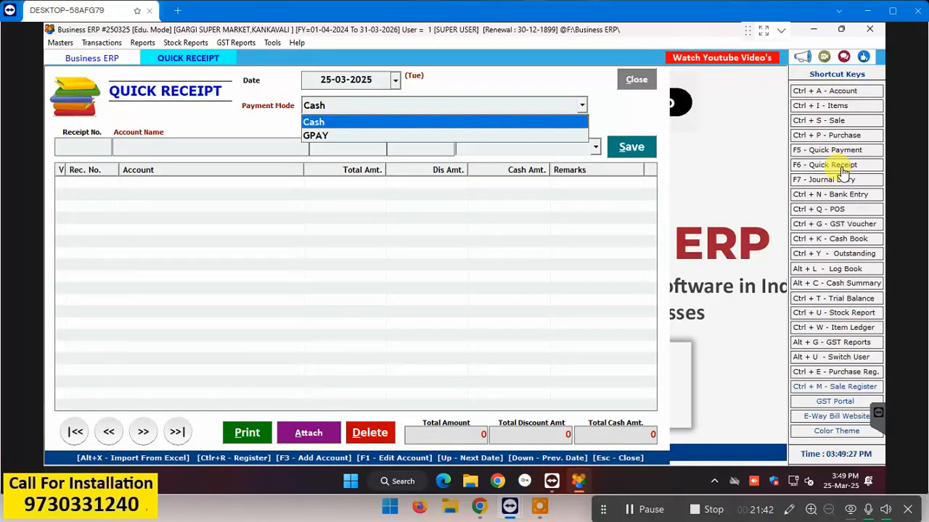
pyautogui.press('Return')
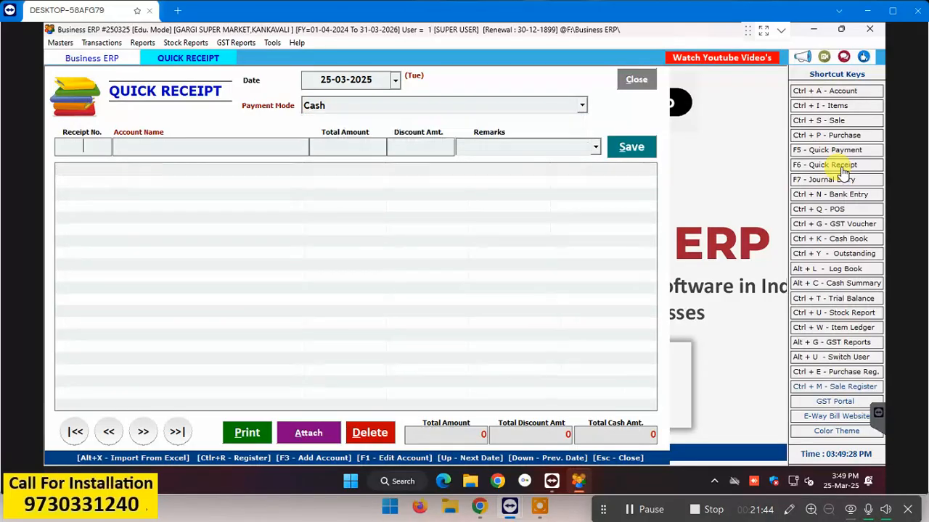
# Step: Receive 241 from the customer account owing 241.00 and save the receipt
pyautogui.press('Return')
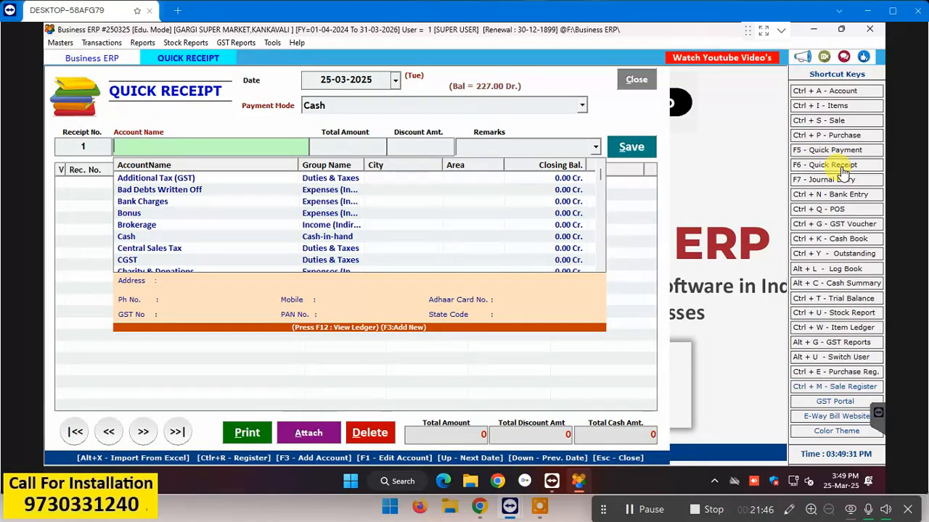
pyautogui.write('nut')
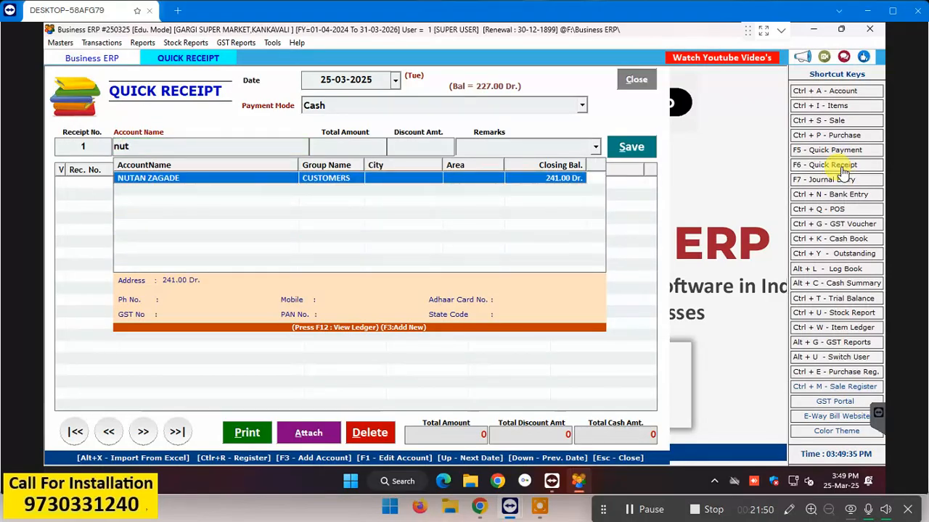
pyautogui.press('Return')
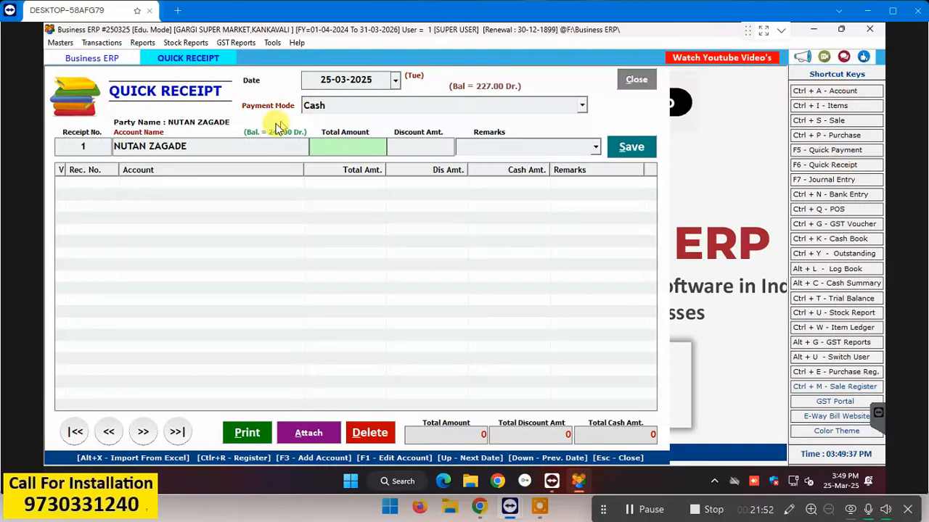
pyautogui.write('2')
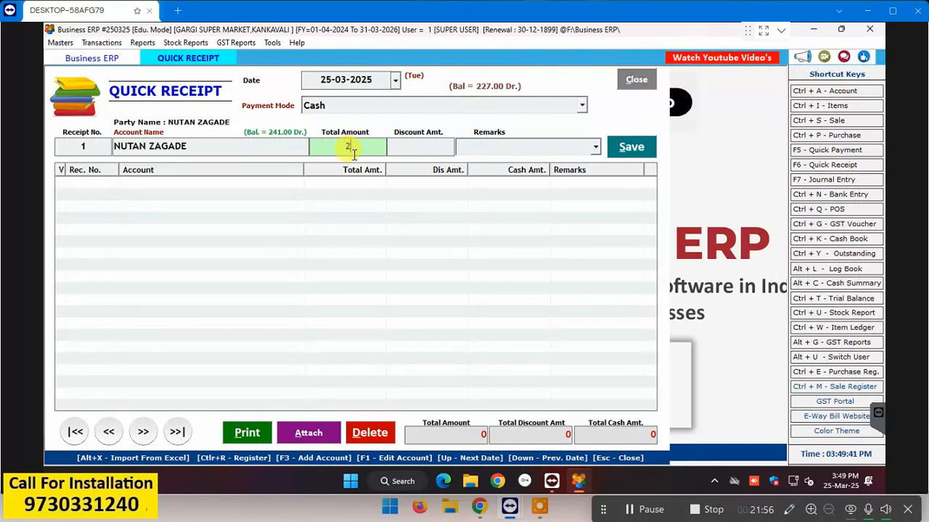
pyautogui.write('41')
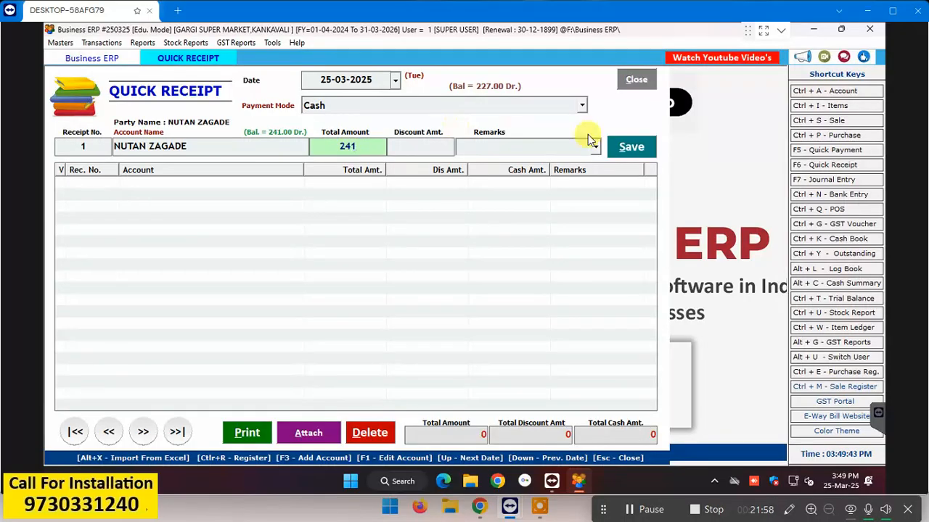
pyautogui.press('Return')
pyautogui.press('Return')
pyautogui.press('Return')
pyautogui.press('Return')
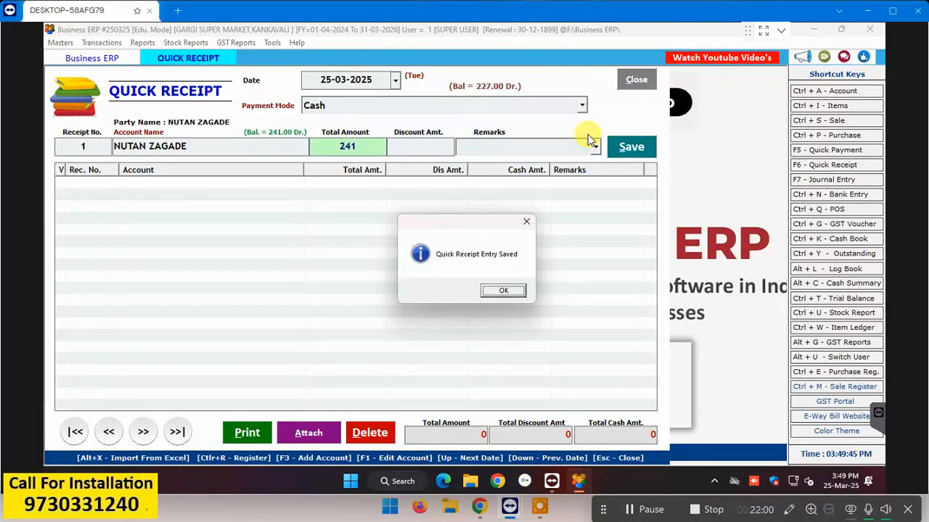
pyautogui.press('Return')
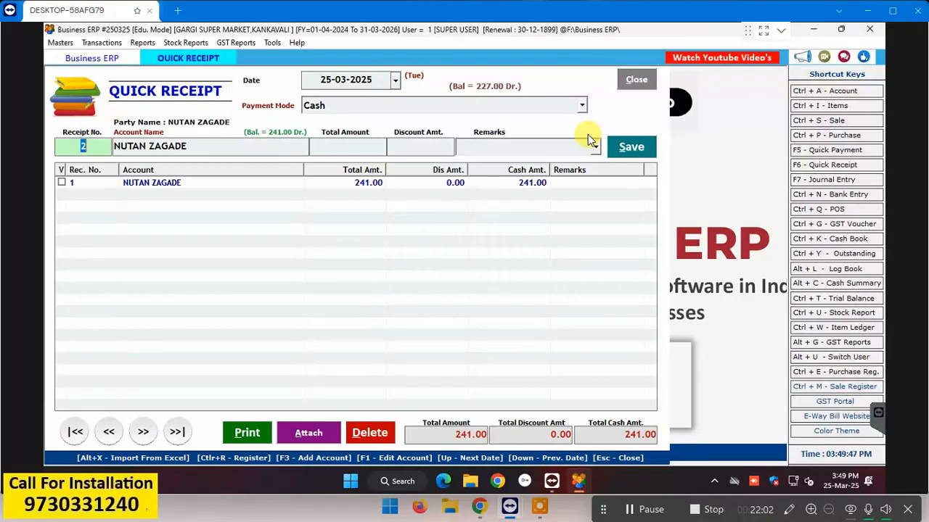
pyautogui.click(642, 80)
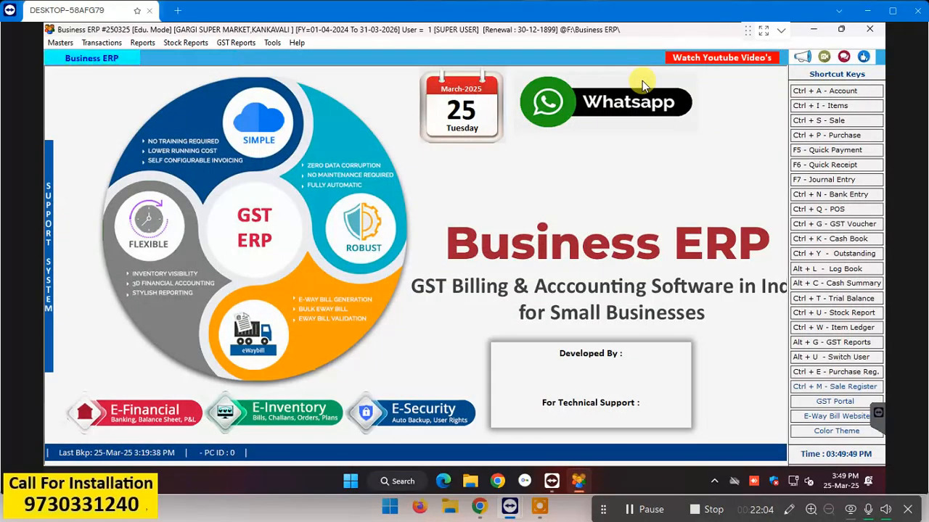
# Step: Refresh the account master balances in the ledger list with Auto Refresh turned on
pyautogui.click(144, 45)
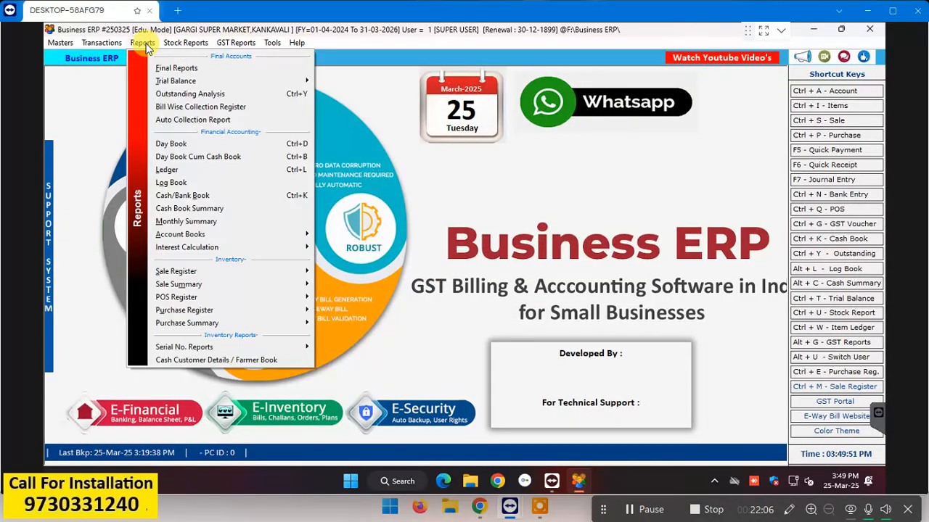
pyautogui.click(182, 172)
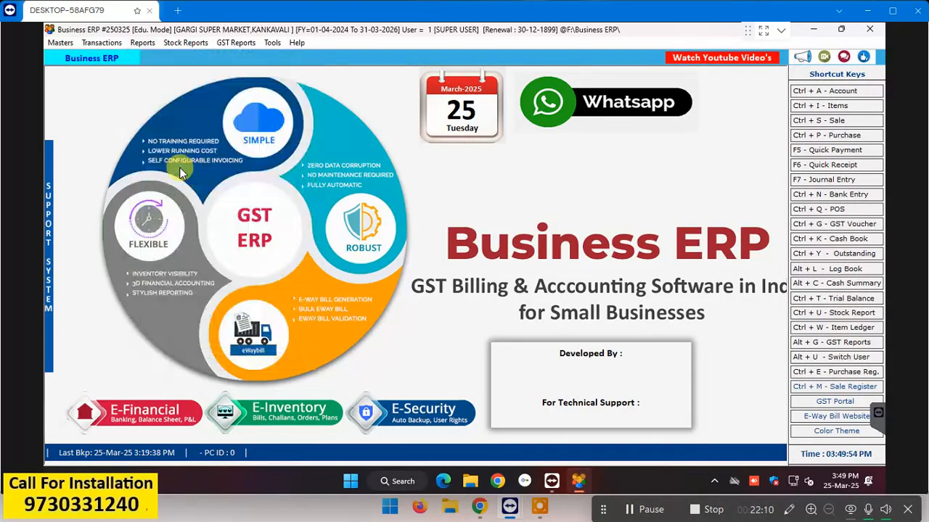
pyautogui.click(336, 82)
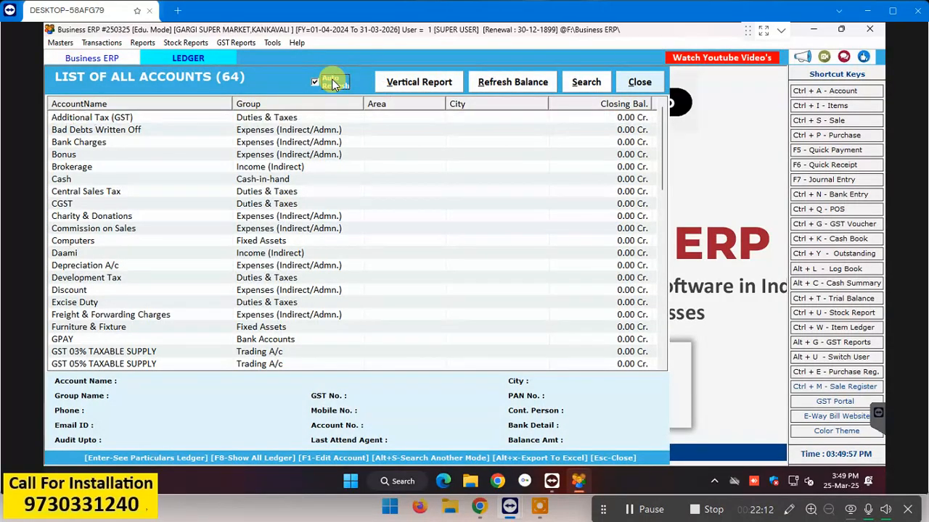
pyautogui.click(517, 87)
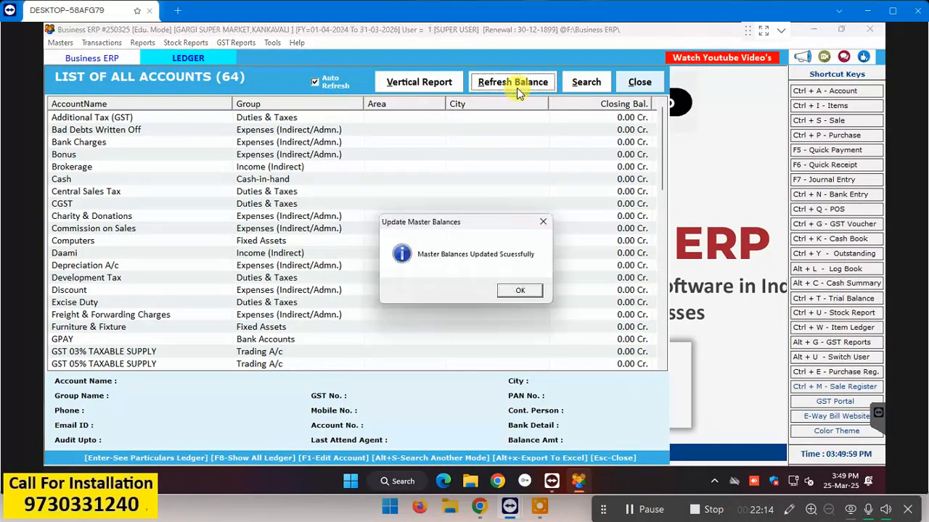
pyautogui.click(523, 292)
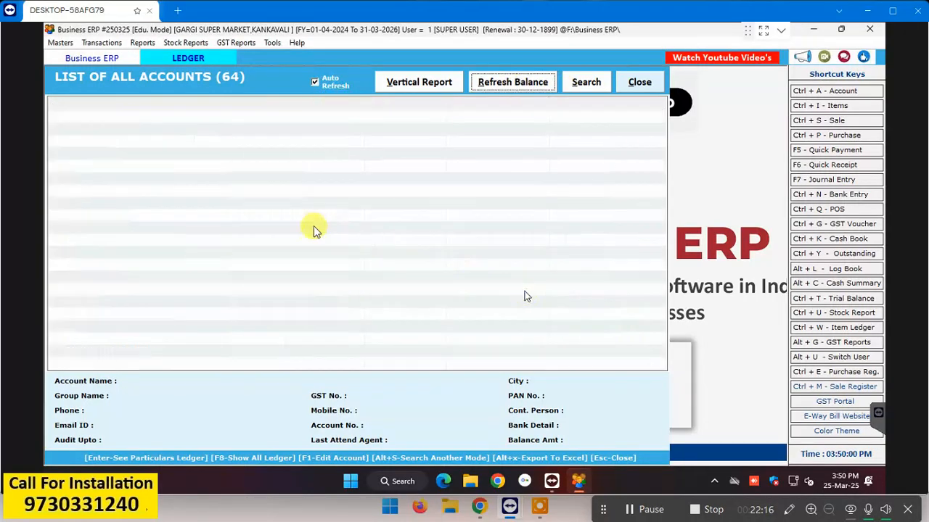
pyautogui.click(301, 229)
# Step: Review the customer's full-year ledger, including the Rect No. 1 cash receipt entry
pyautogui.write('nu')
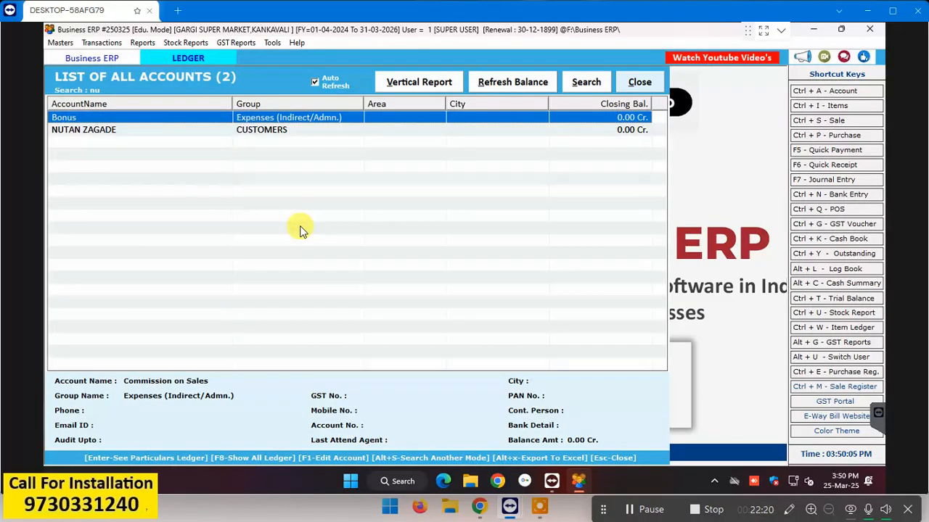
pyautogui.press('Down')
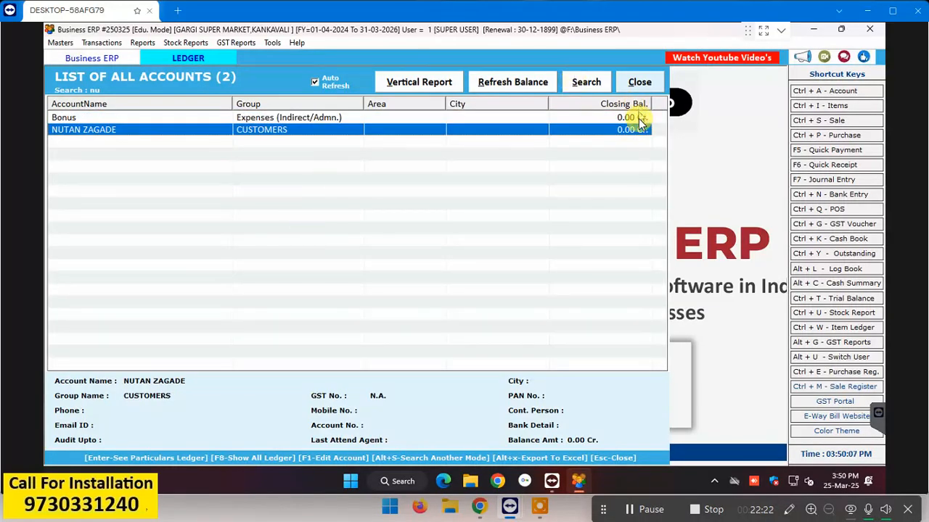
pyautogui.press('Return')
pyautogui.press('Return')
pyautogui.press('Return')
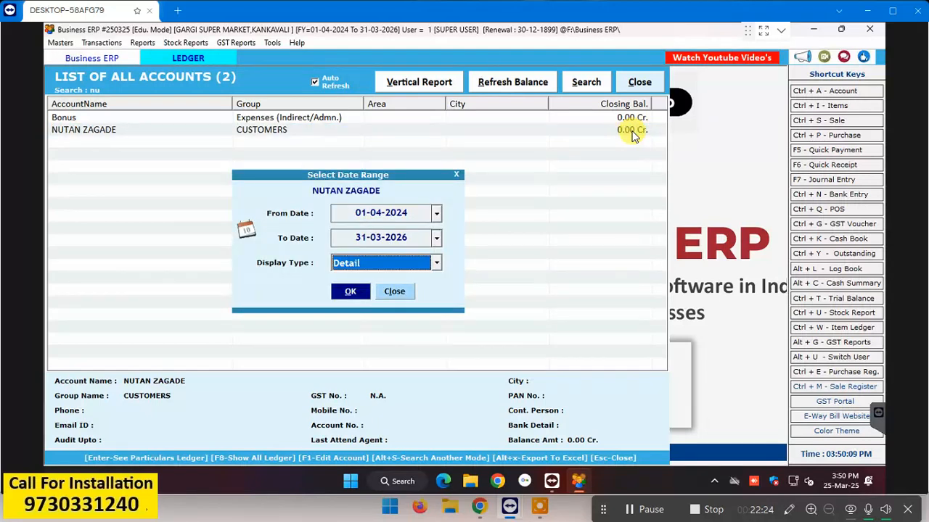
pyautogui.press('Return')
pyautogui.press('Return')
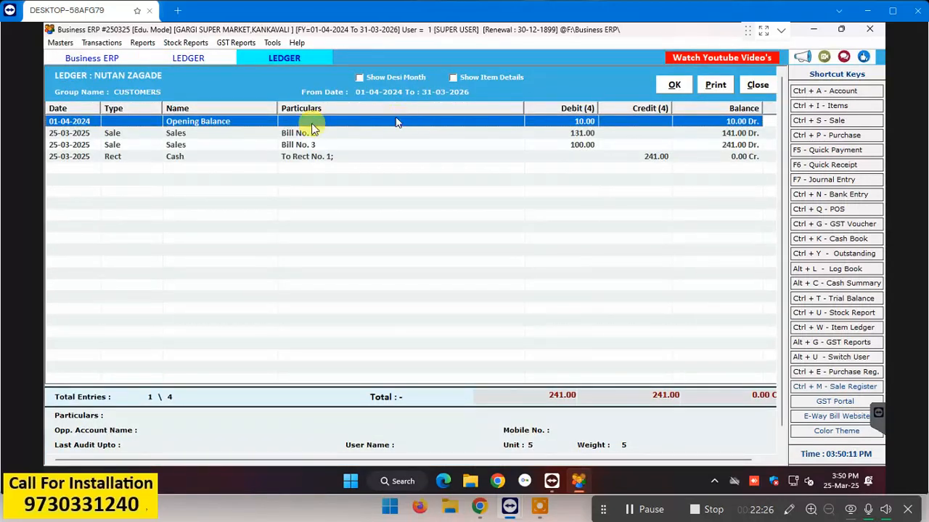
pyautogui.press('Down')
pyautogui.press('Down')
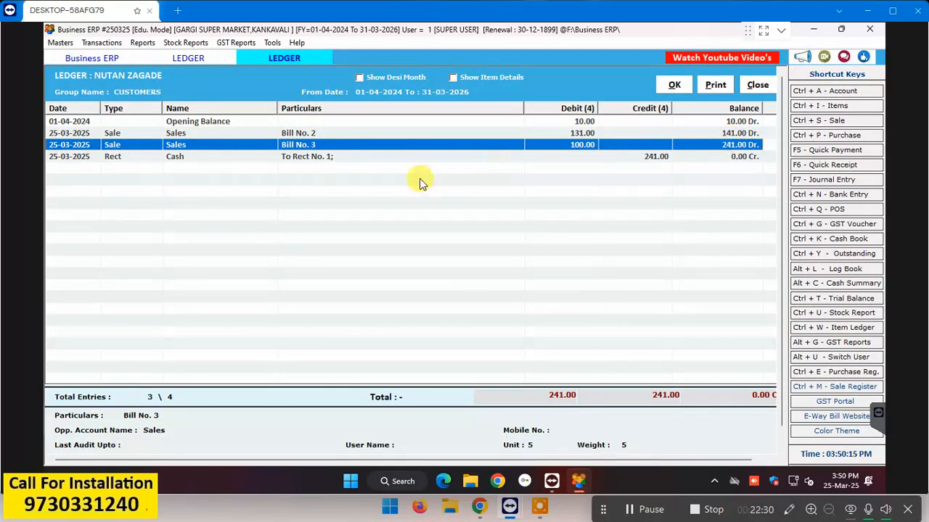
pyautogui.click(335, 156)
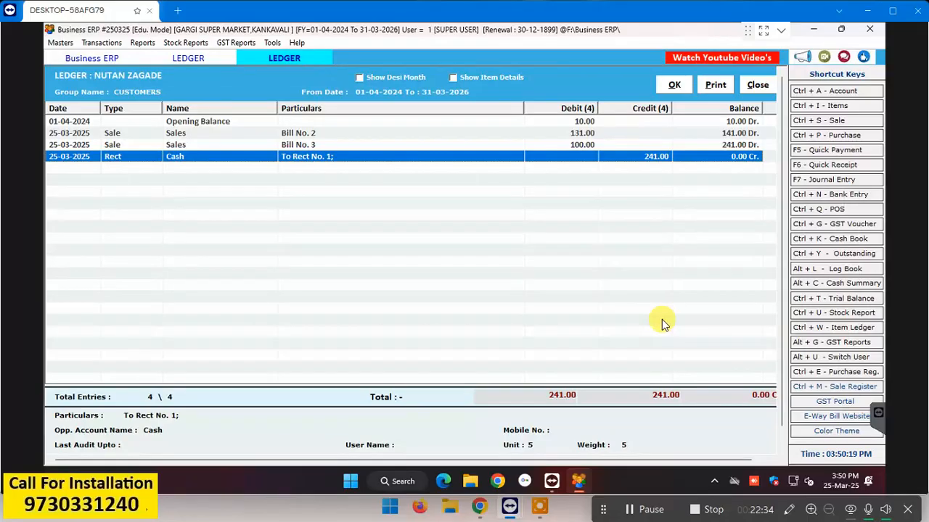
pyautogui.click(755, 87)
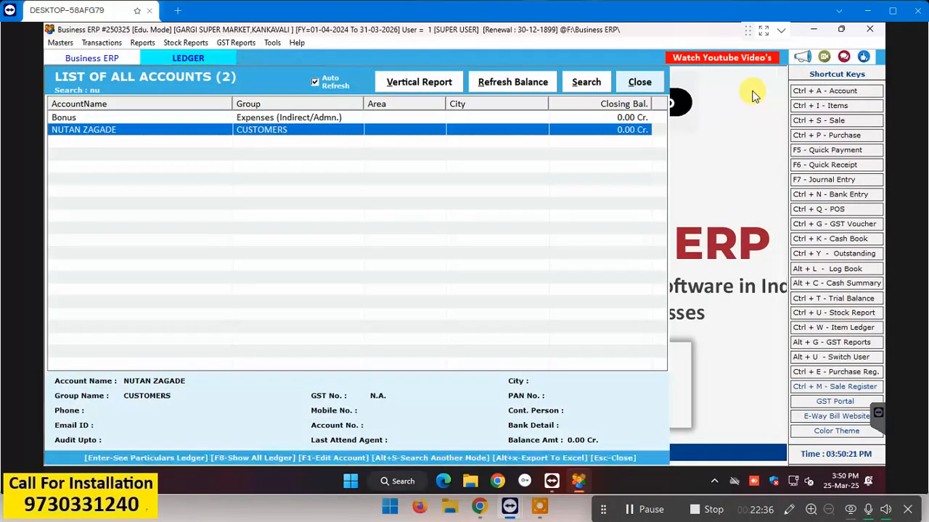
pyautogui.press('Escape')
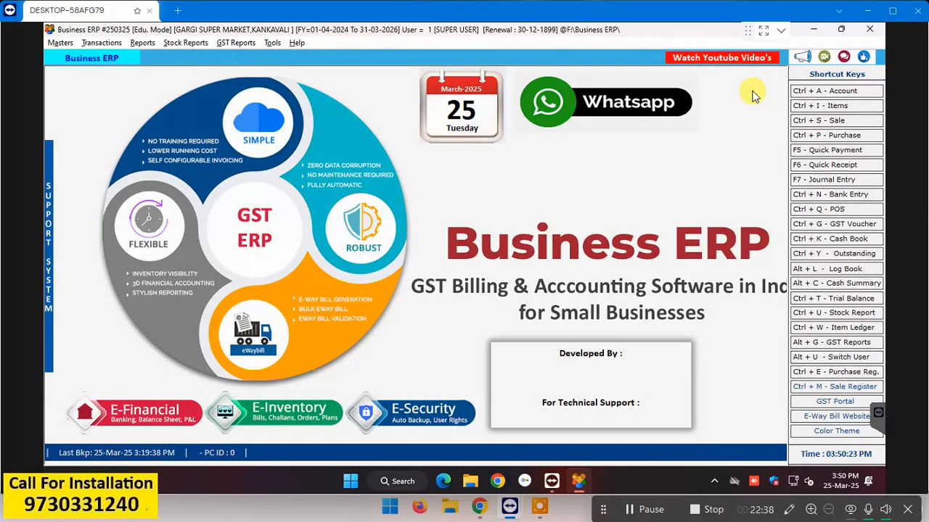
pyautogui.hotkey('alt', 'r')
pyautogui.press('Down')
pyautogui.press('Down')
pyautogui.press('Down')
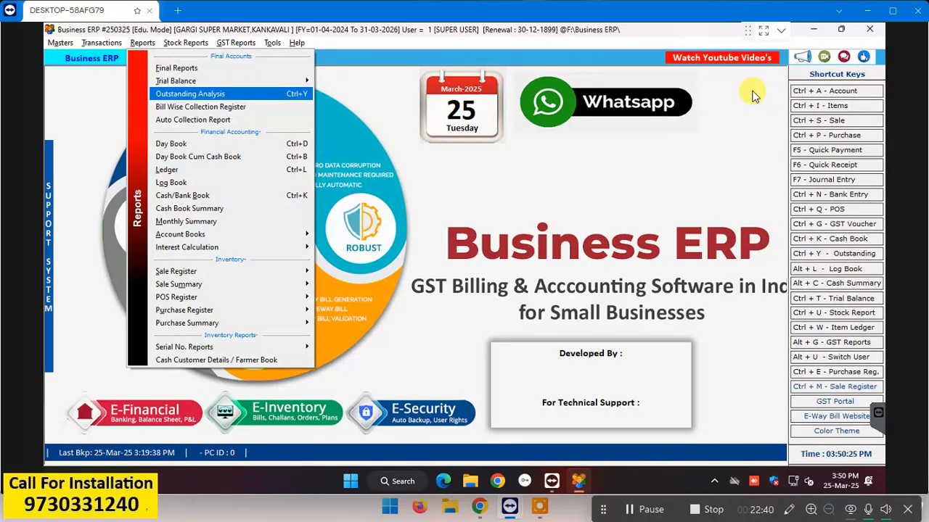
pyautogui.press('Return')
pyautogui.click(374, 90)
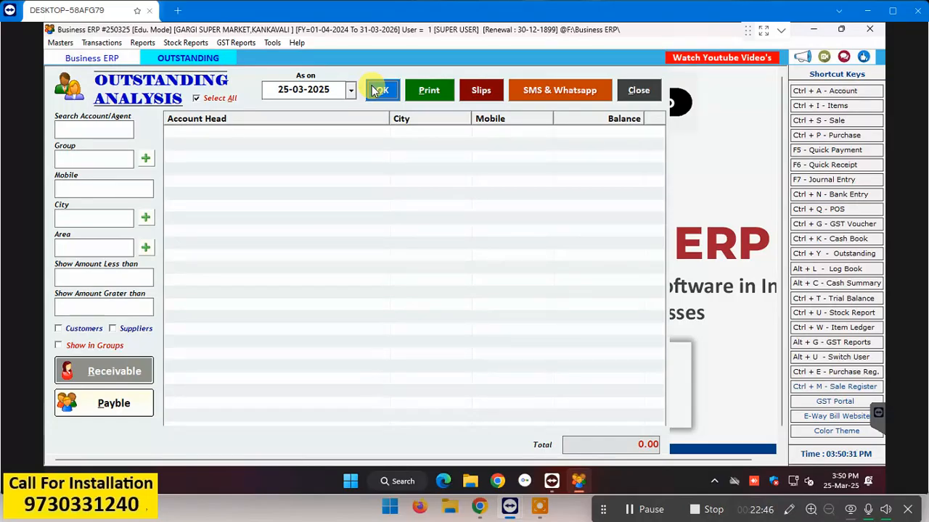
pyautogui.click(640, 92)
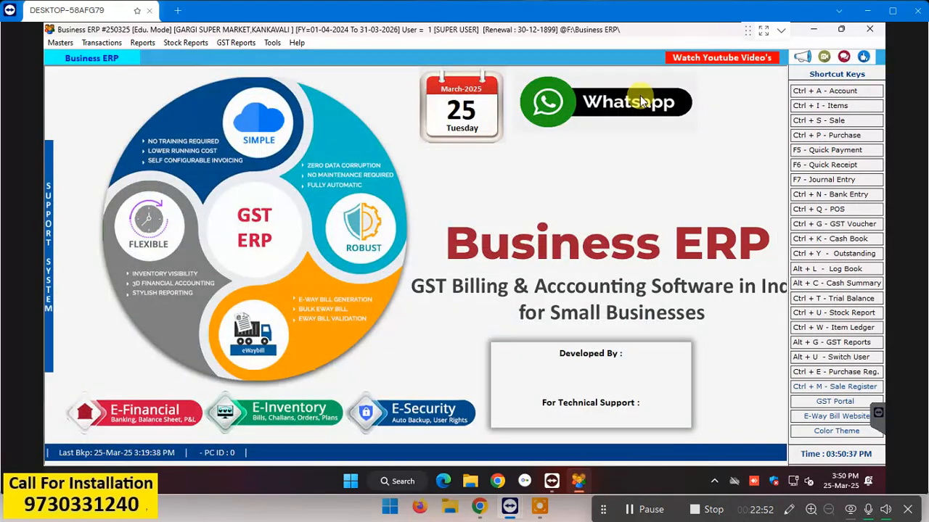
pyautogui.click(142, 42)
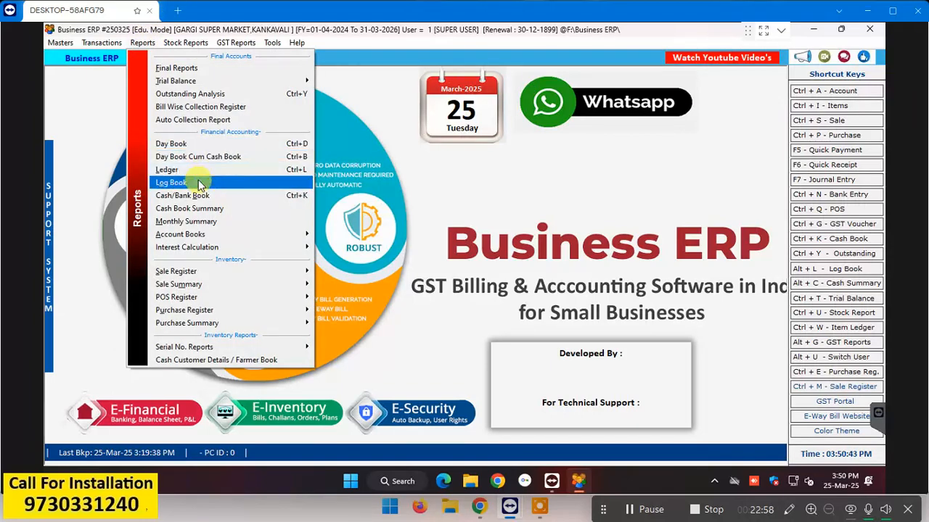
# Step: Open the cash receipt behind Rect No. 1 from the customer's ledger
pyautogui.click(213, 173)
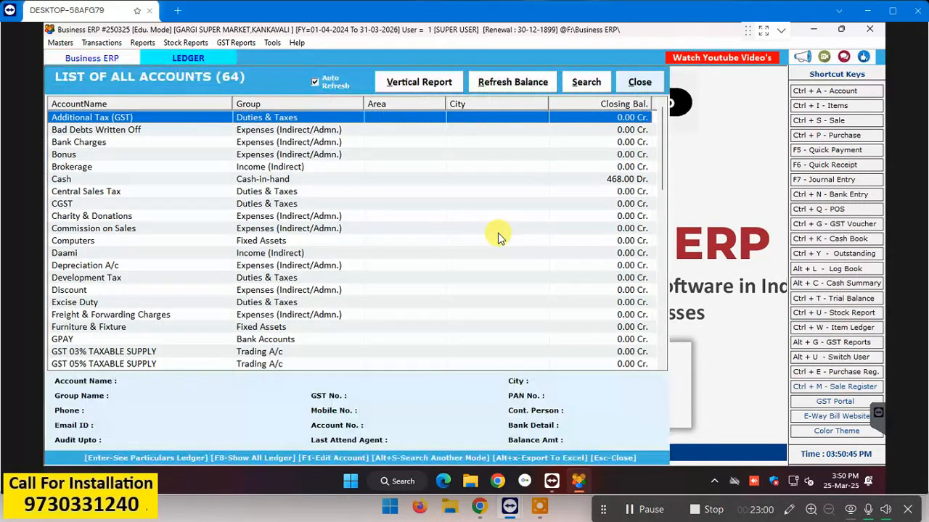
pyautogui.write('nu')
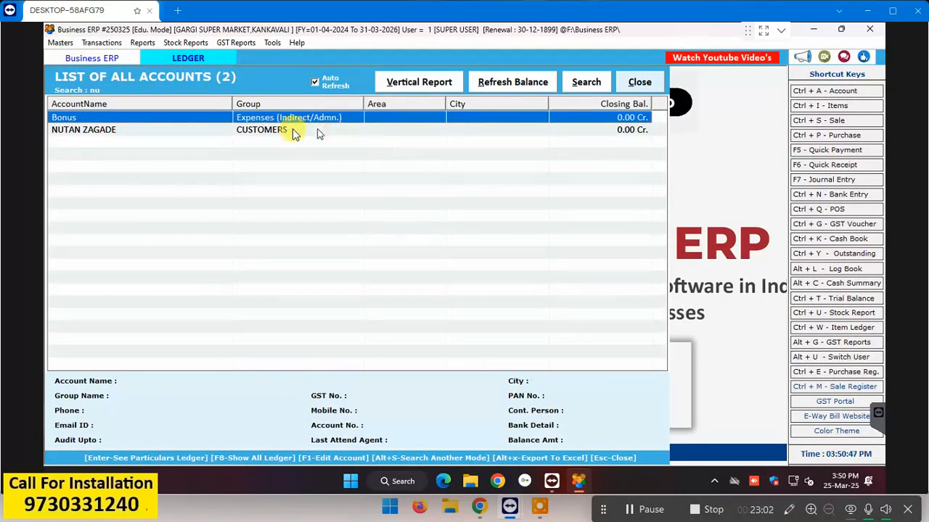
pyautogui.doubleClick(275, 130)
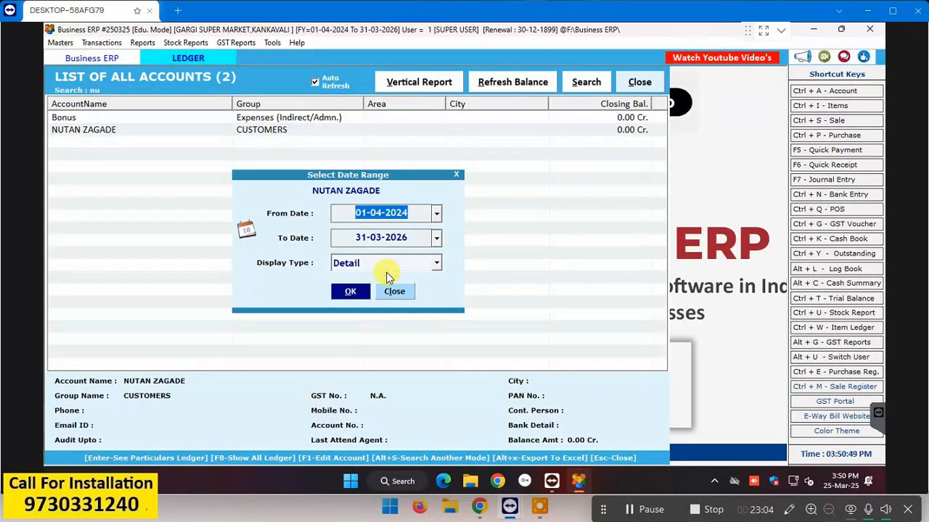
pyautogui.press('Return')
pyautogui.press('Return')
pyautogui.press('Return')
pyautogui.press('Return')
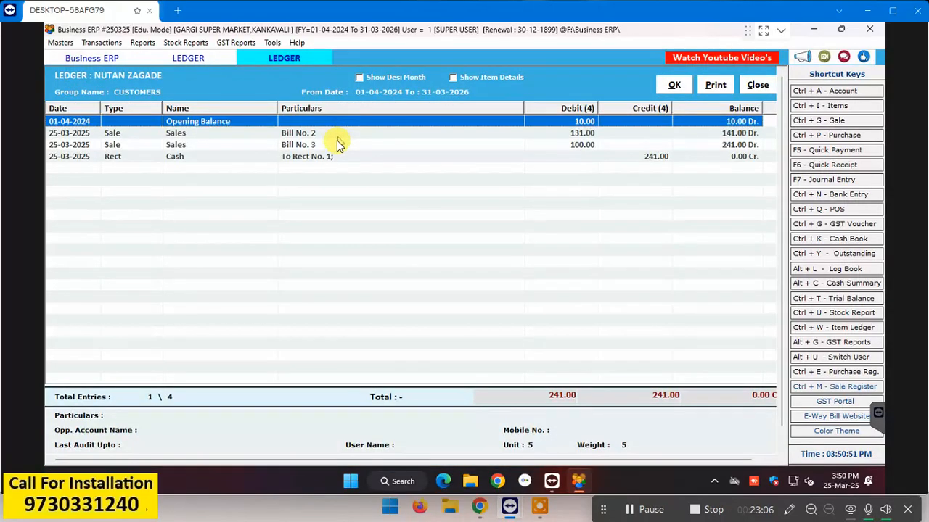
pyautogui.click(334, 158)
pyautogui.doubleClick(334, 158)
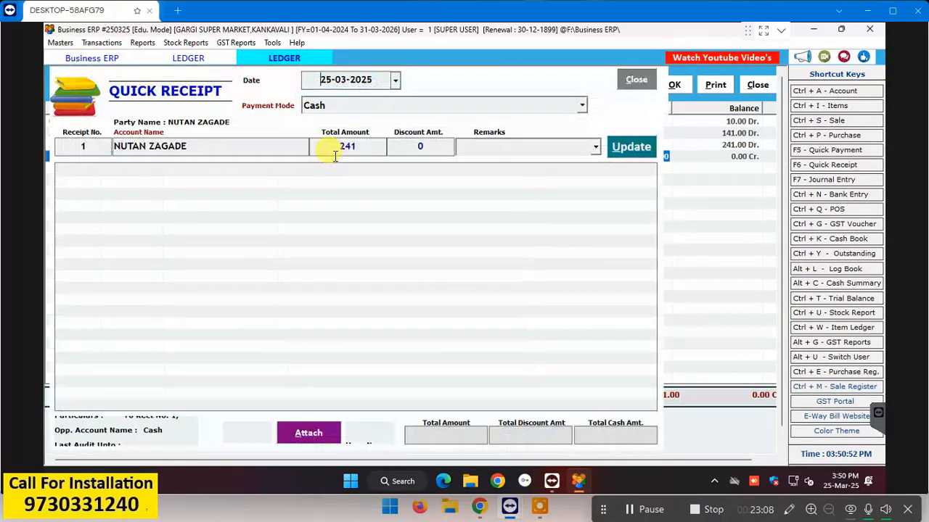
# Step: Delete receipt 1 using the delete password, then close the receipt, ledger and account list
pyautogui.click(375, 433)
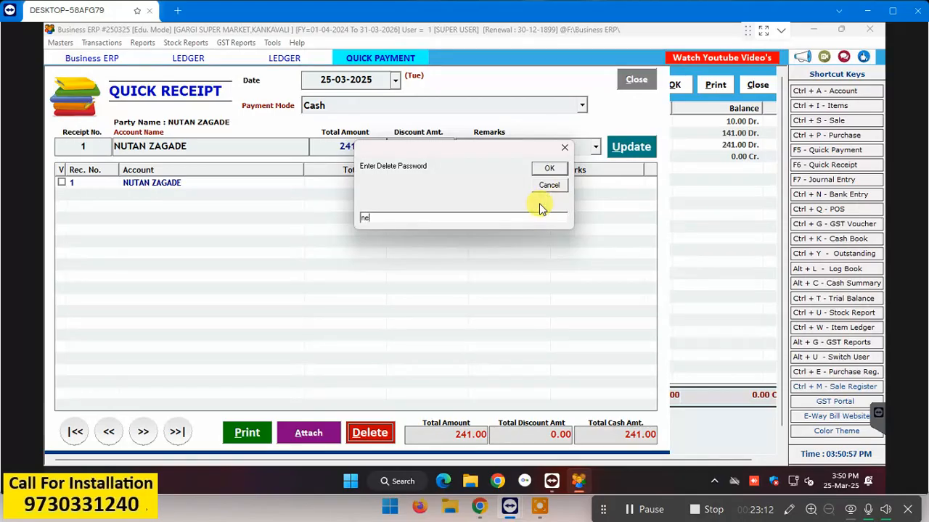
pyautogui.press('Return')
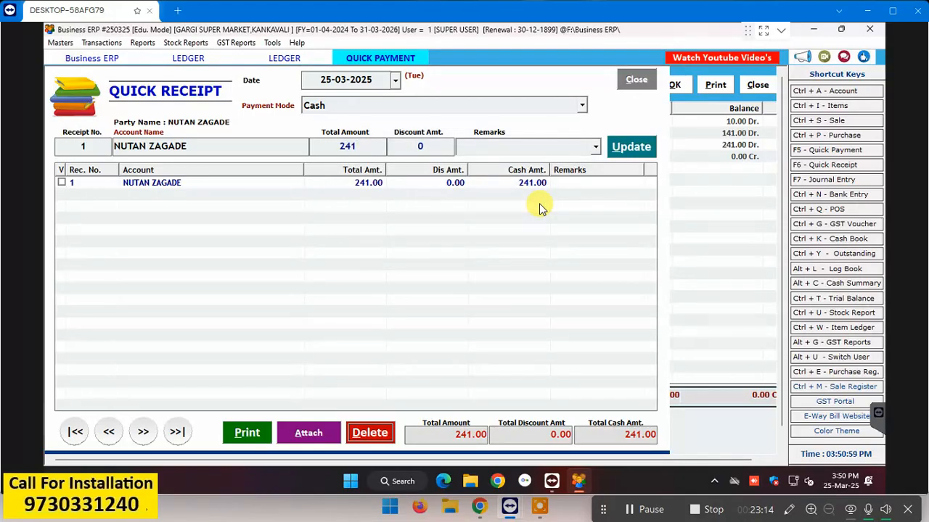
pyautogui.press('Return')
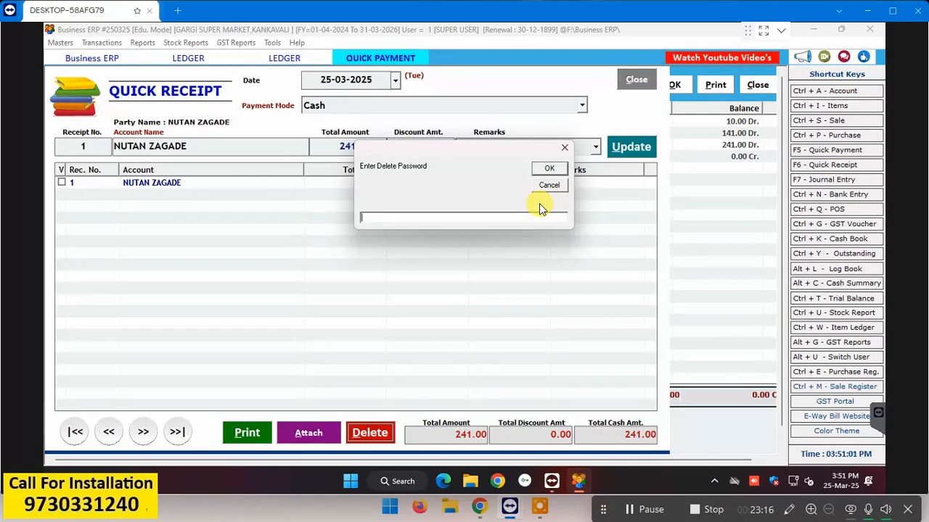
pyautogui.write('1')
pyautogui.press('Return')
pyautogui.press('Return')
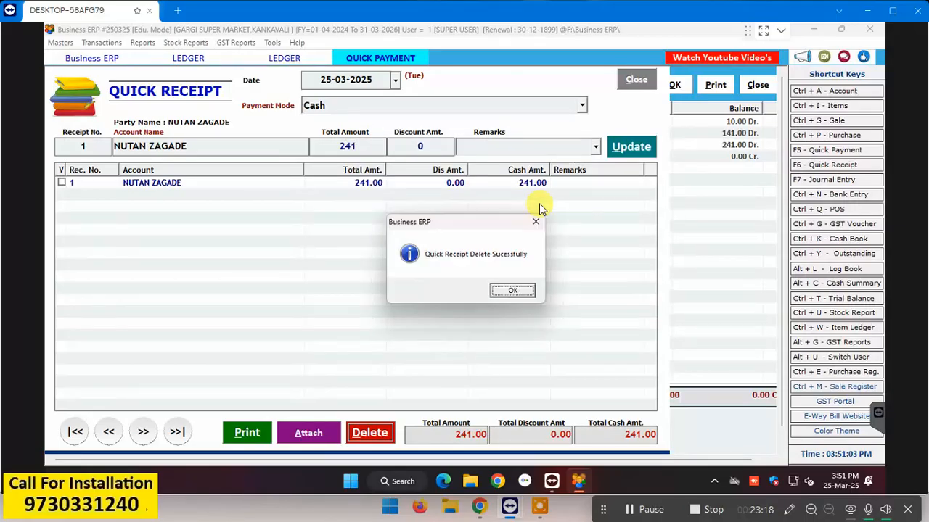
pyautogui.press('Return')
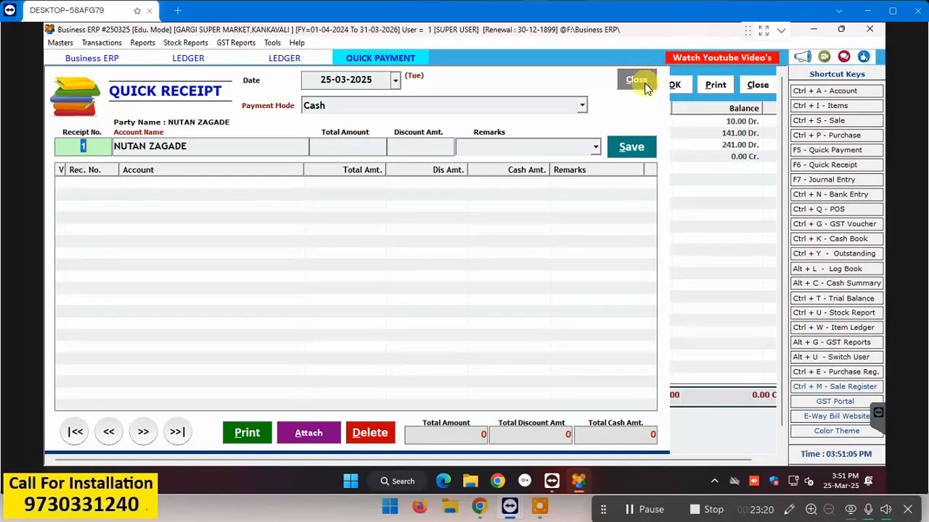
pyautogui.click(637, 79)
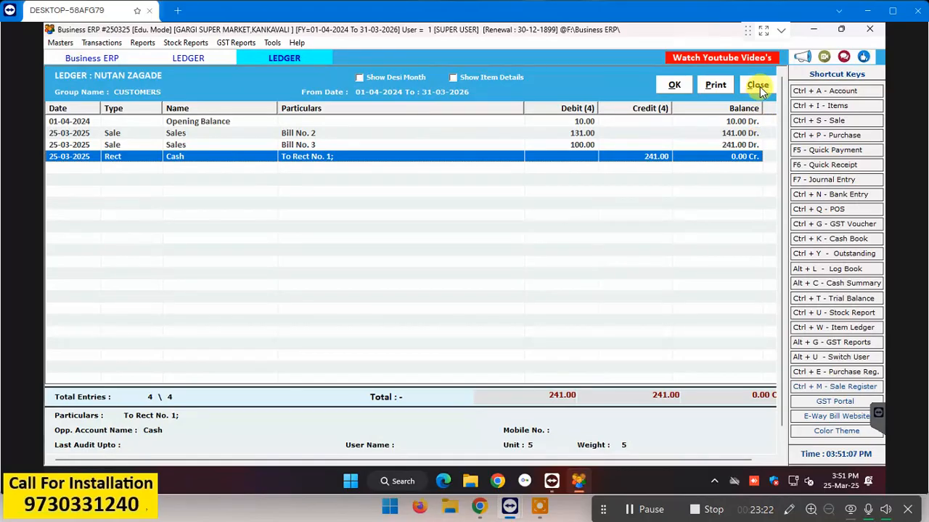
pyautogui.click(758, 83)
pyautogui.click(640, 81)
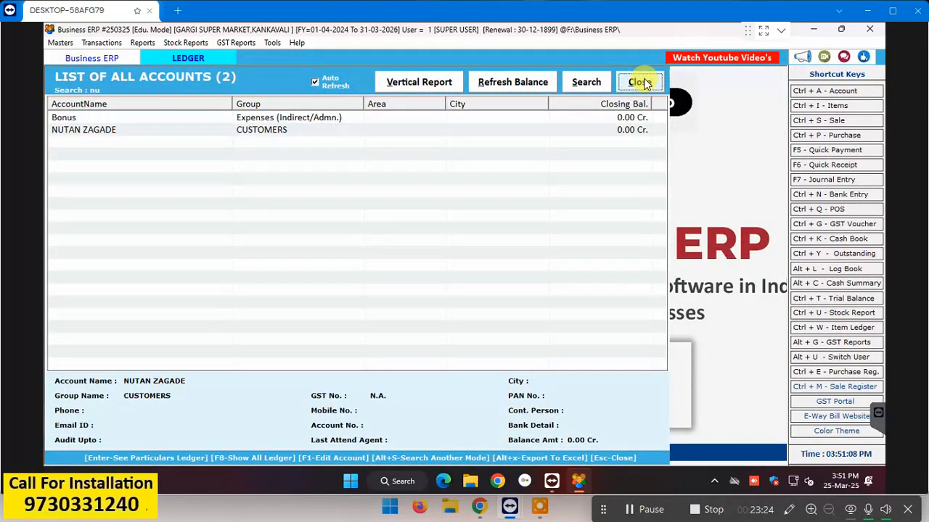
# Step: List the sale bills for 25-03-2025 by adjusting the From/To date range
pyautogui.click(838, 120)
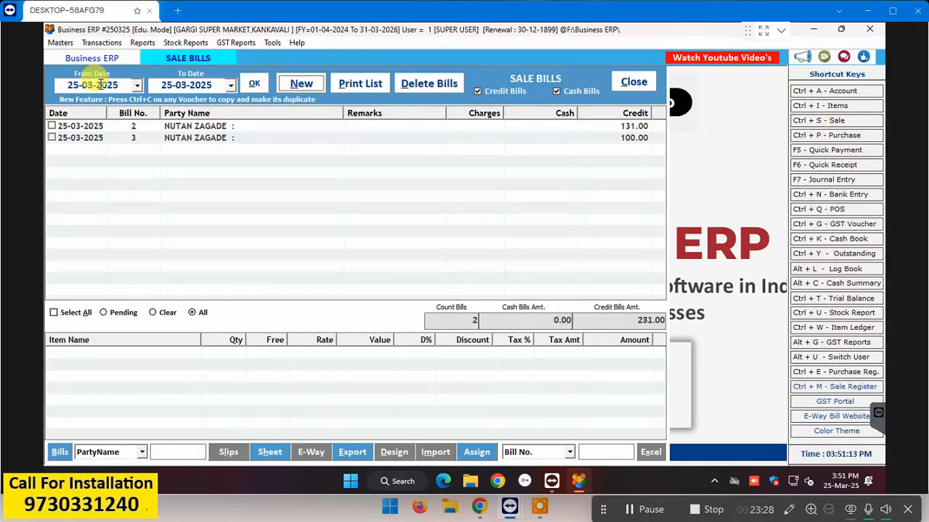
pyautogui.click(100, 85)
pyautogui.click(171, 84)
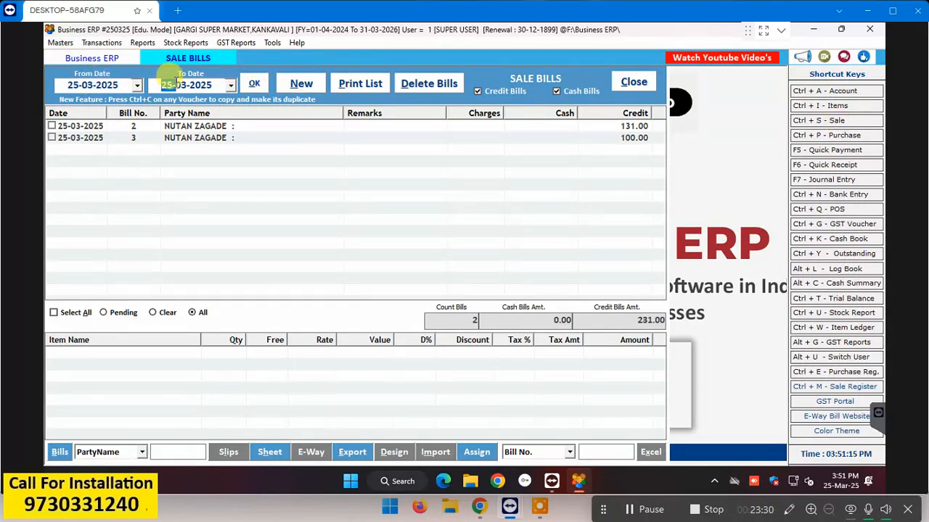
pyautogui.click(69, 85)
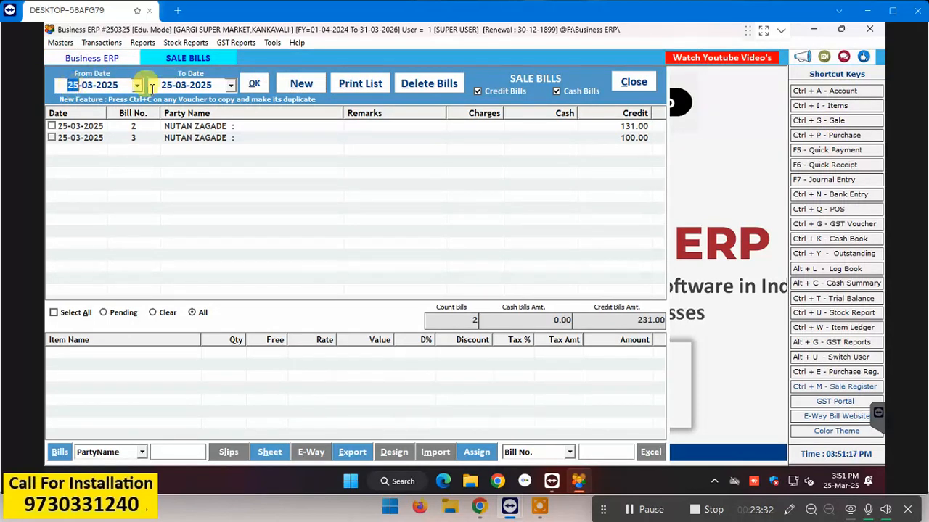
pyautogui.click(178, 85)
pyautogui.click(253, 84)
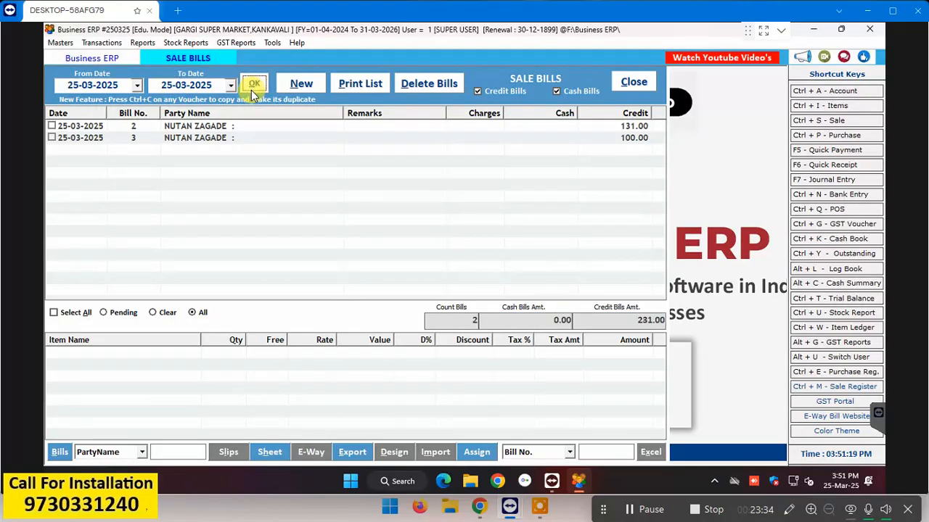
# Step: Open credit bill 2 (131.00) for editing after previewing bills 2 and 3
pyautogui.click(217, 128)
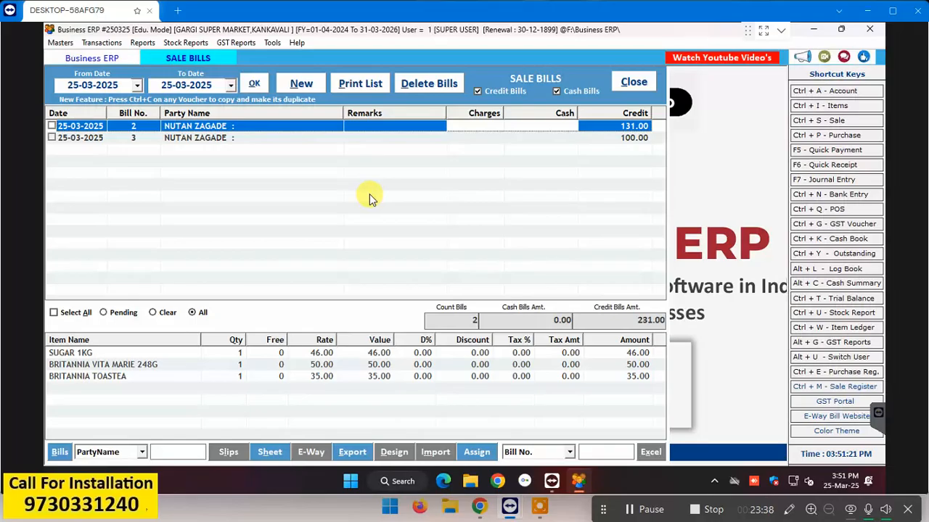
pyautogui.press('Return')
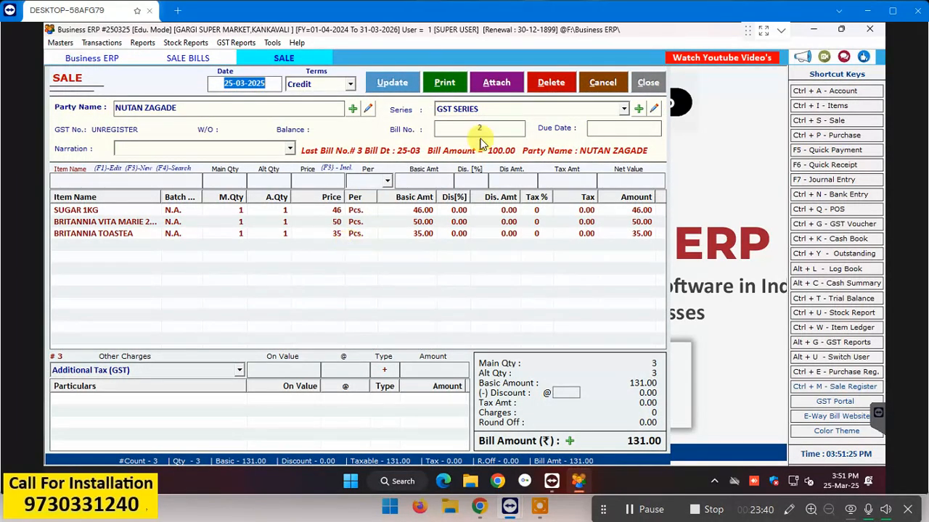
pyautogui.click(653, 79)
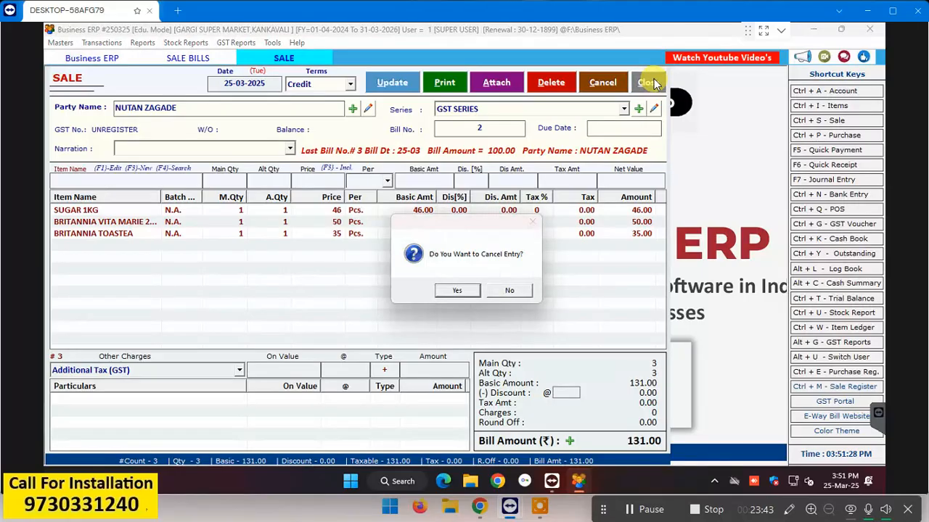
pyautogui.click(463, 289)
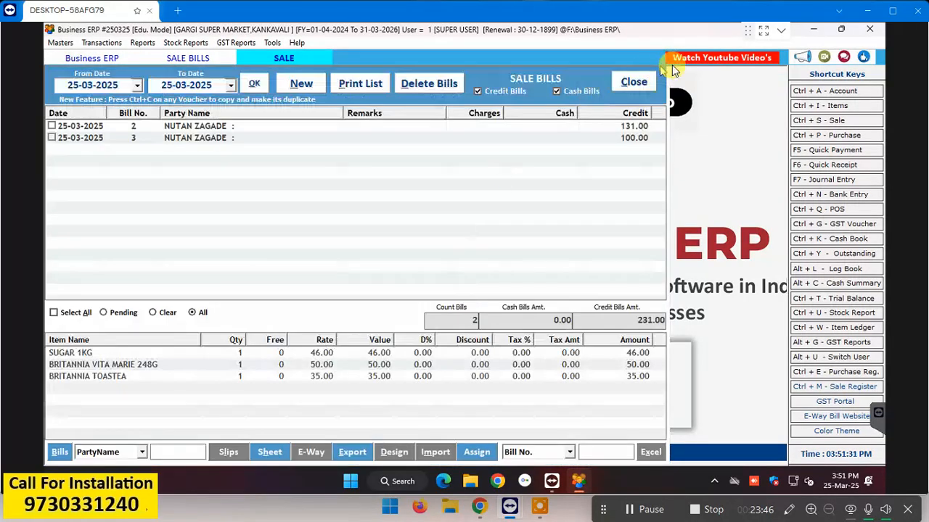
pyautogui.click(193, 138)
pyautogui.click(207, 128)
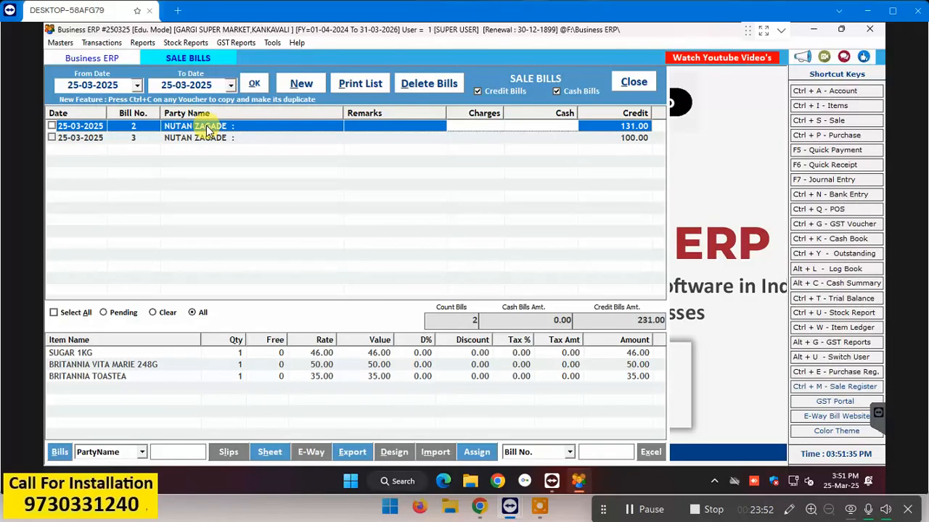
pyautogui.doubleClick(208, 128)
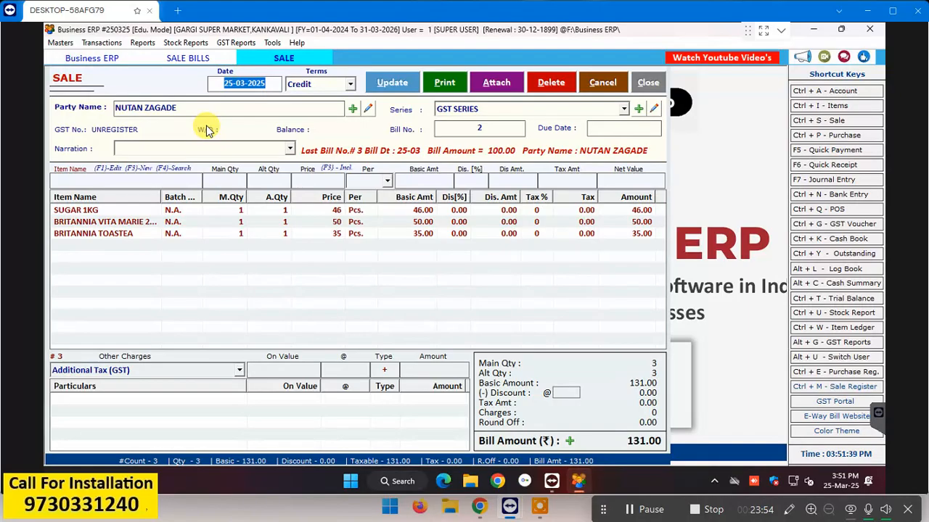
# Step: Add a second SUGAR 1KG line to bill 2 and save it at 177.00 without printing
pyautogui.click(156, 181)
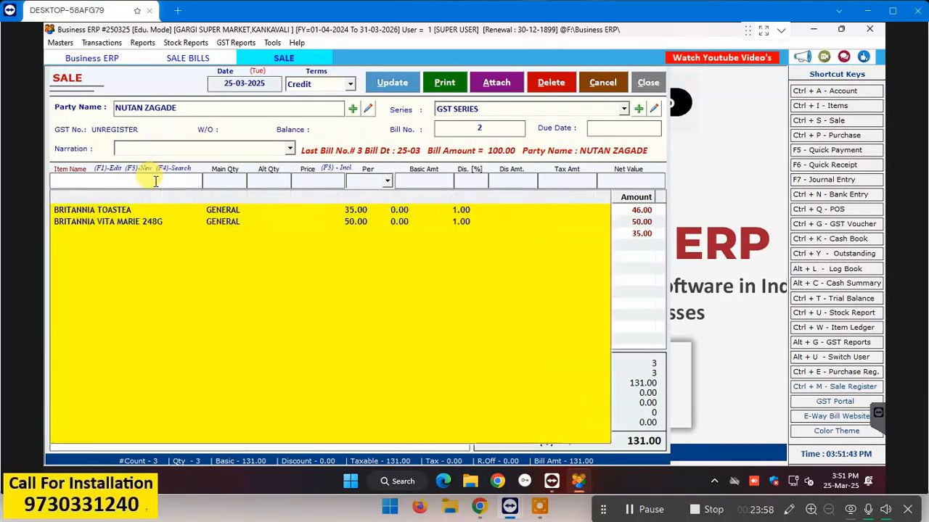
pyautogui.press('Down')
pyautogui.press('Down')
pyautogui.press('Down')
pyautogui.press('Return')
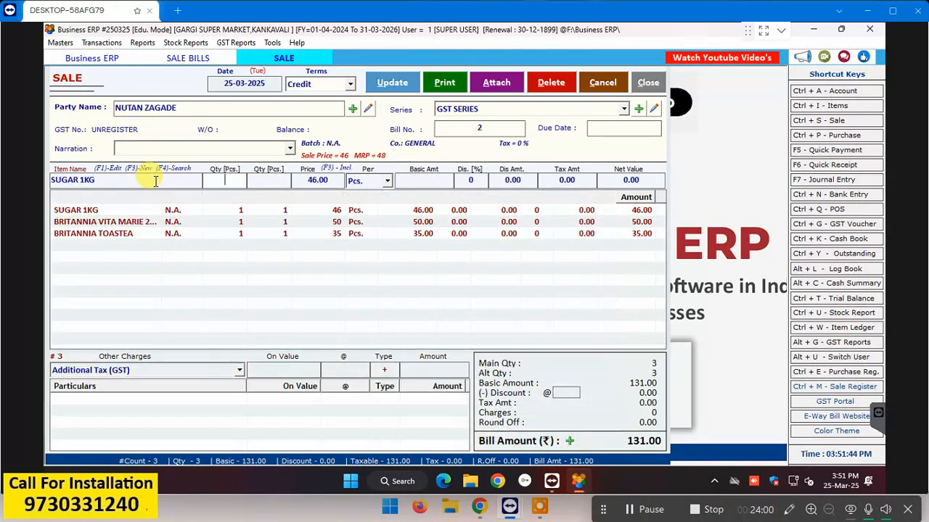
pyautogui.press('Return')
pyautogui.press('Return')
pyautogui.press('Return')
pyautogui.press('Return')
pyautogui.press('Return')
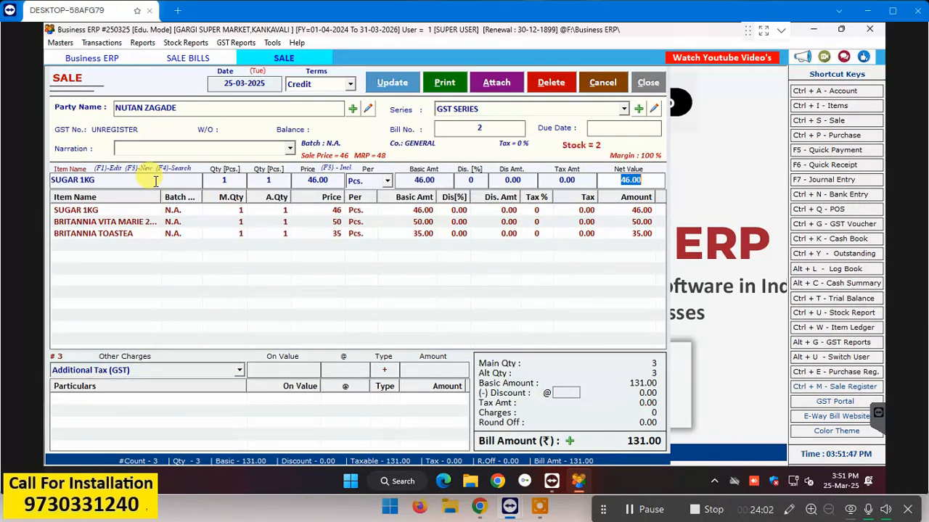
pyautogui.click(392, 83)
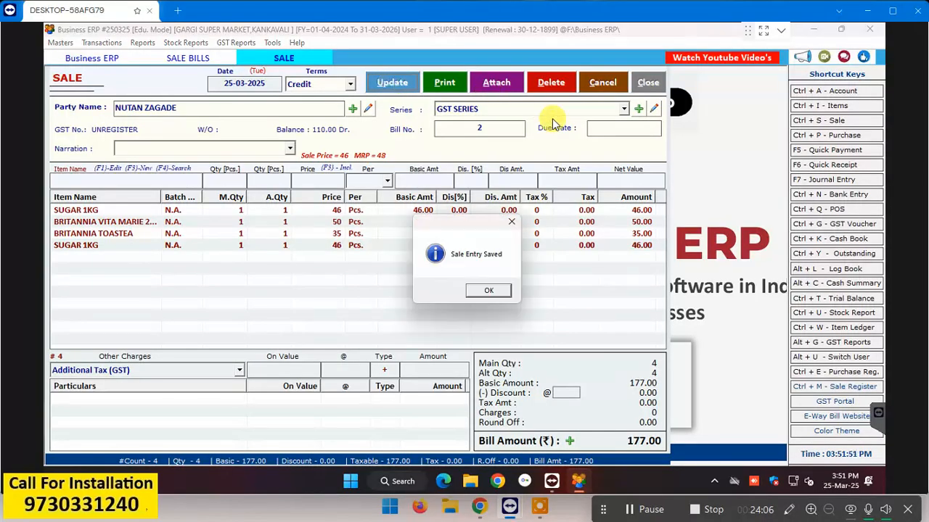
pyautogui.click(484, 290)
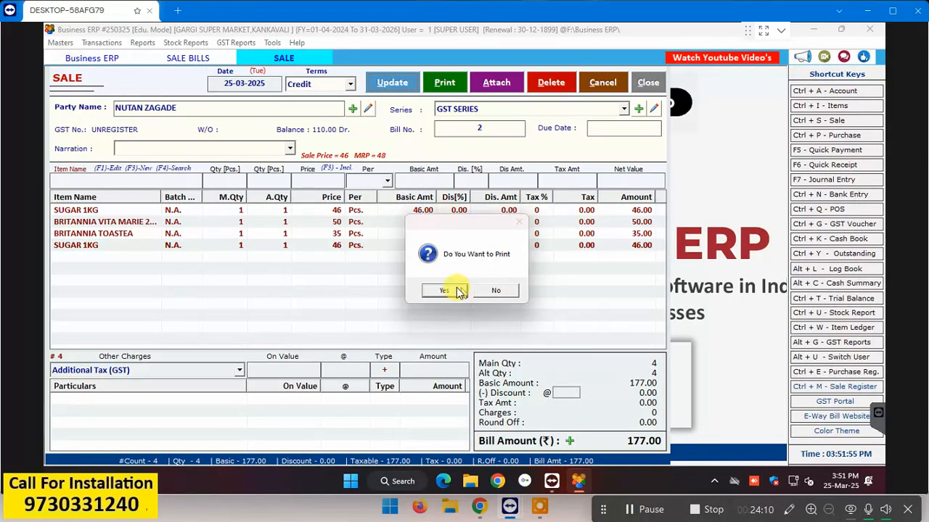
pyautogui.click(507, 291)
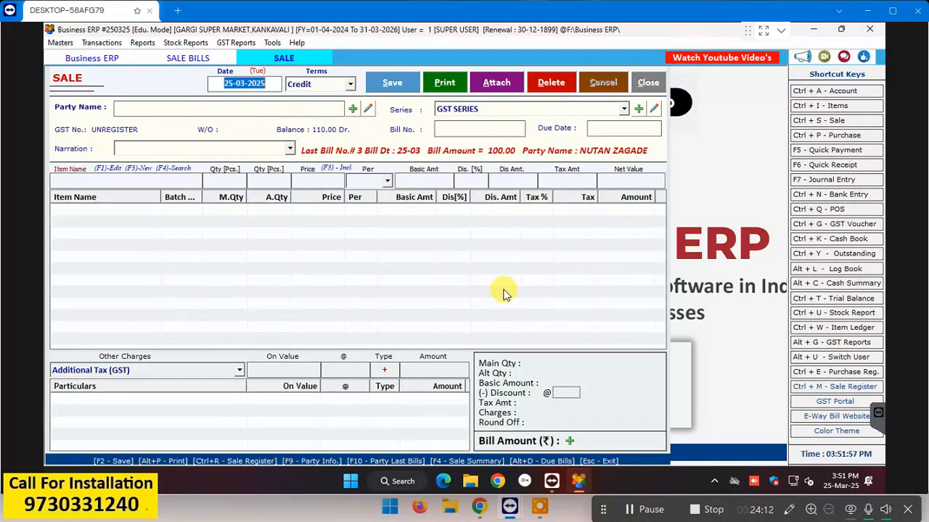
# Step: Delete sale bill 3 after entering the delete password
pyautogui.click(650, 82)
pyautogui.click(234, 137)
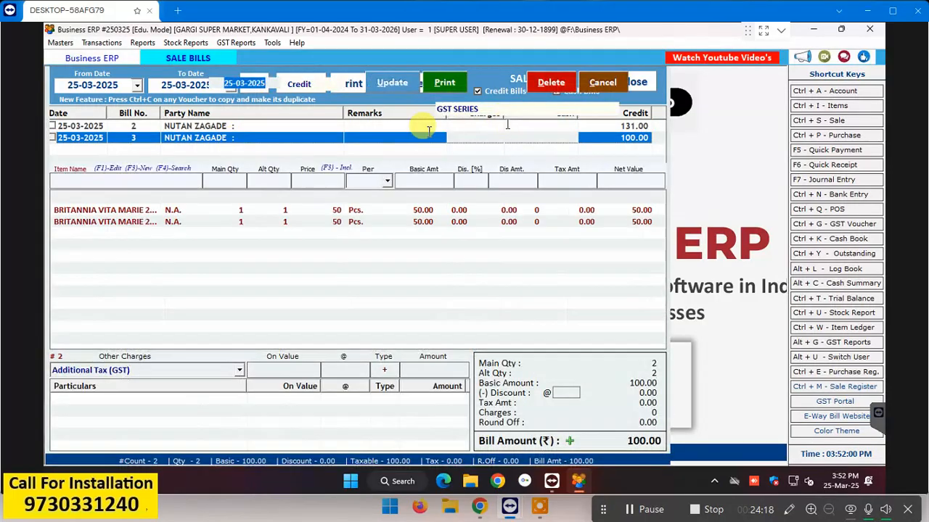
pyautogui.click(550, 82)
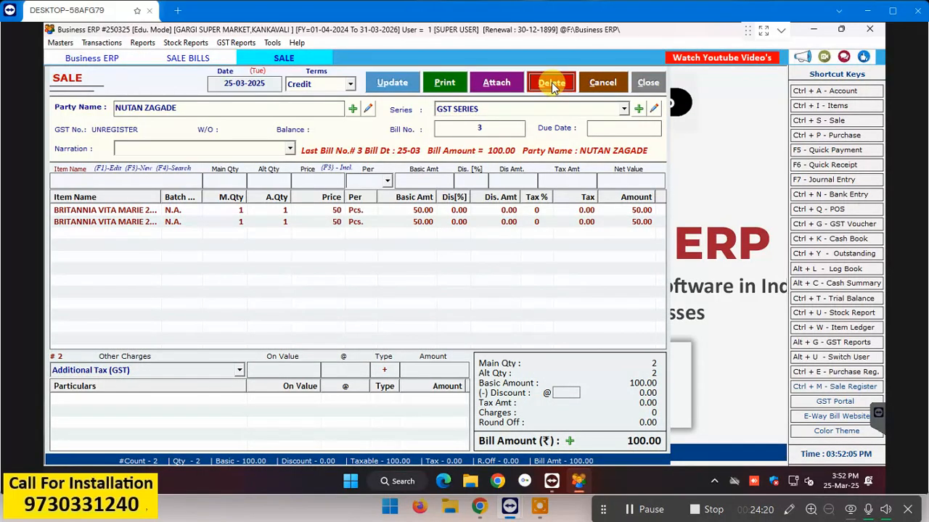
pyautogui.write('1')
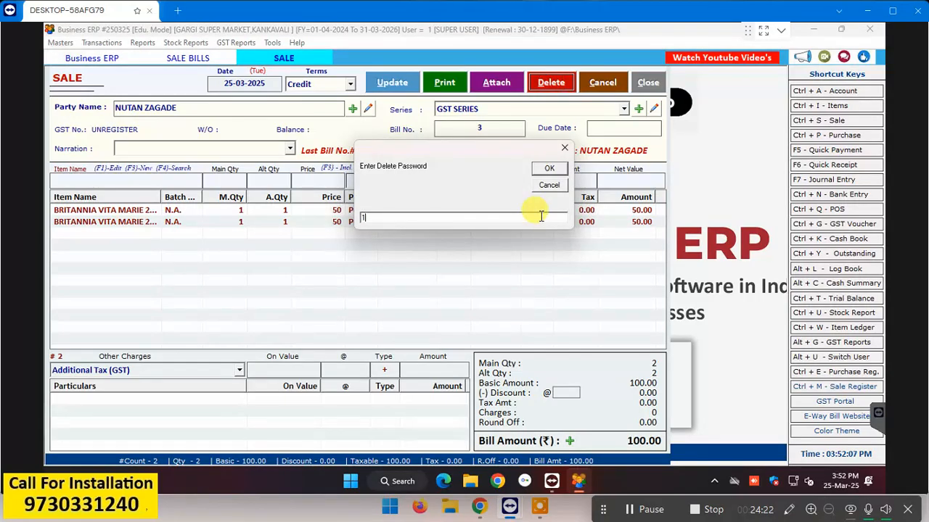
pyautogui.press('Return')
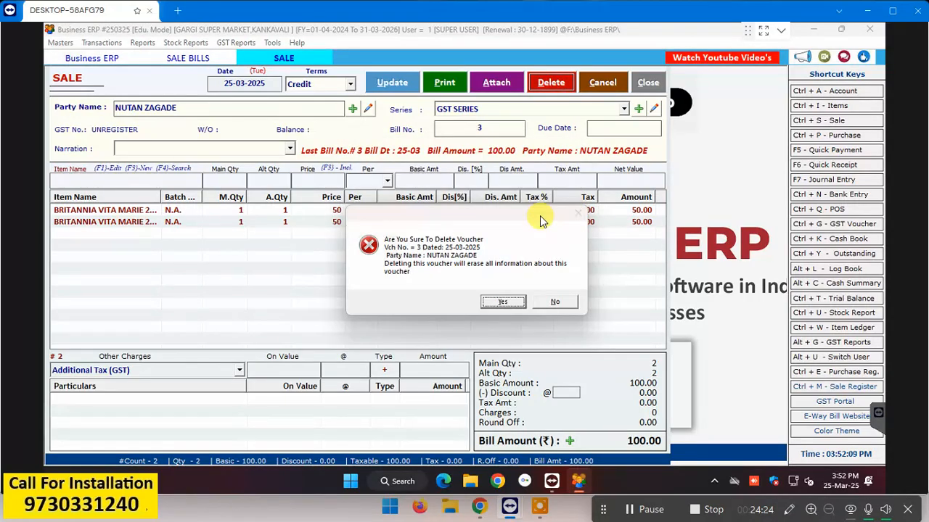
pyautogui.press('Return')
pyautogui.press('Return')
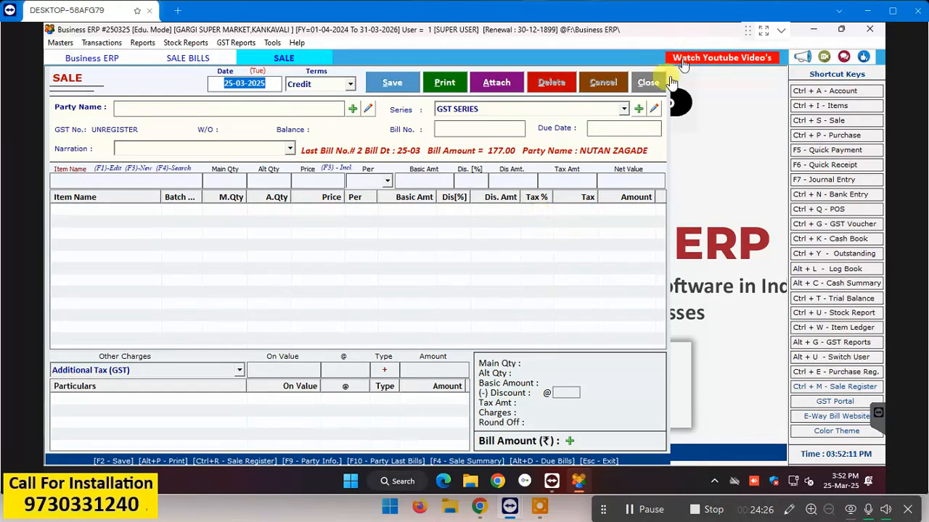
# Step: Delete sale bill 2 as well and return to the dashboard
pyautogui.click(656, 82)
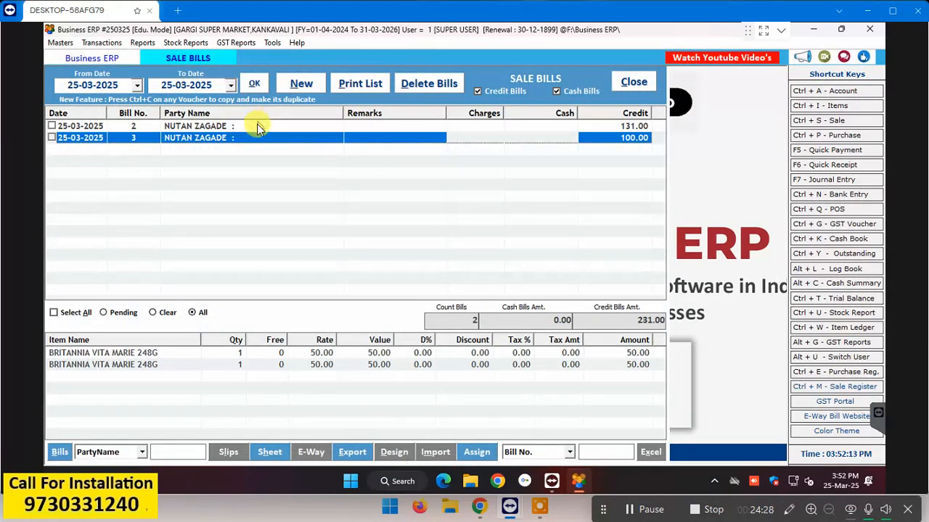
pyautogui.click(260, 128)
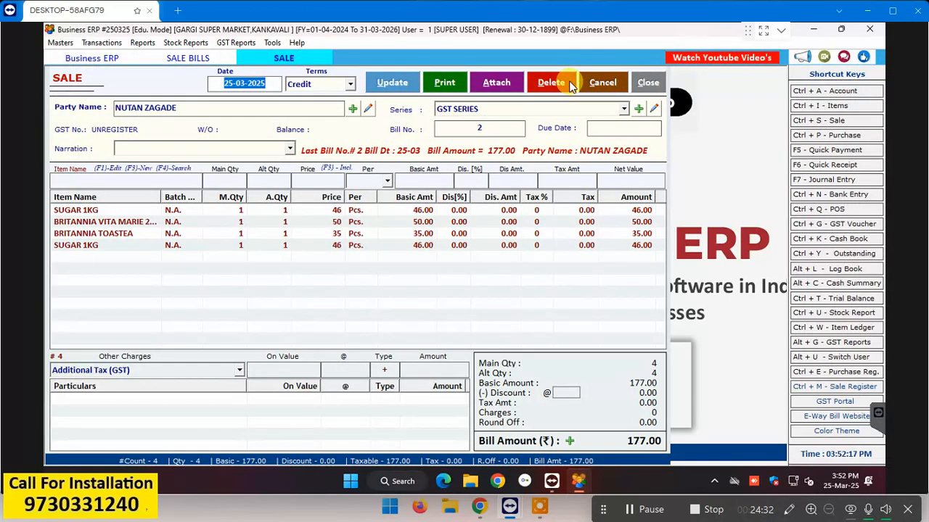
pyautogui.click(571, 86)
pyautogui.write('1')
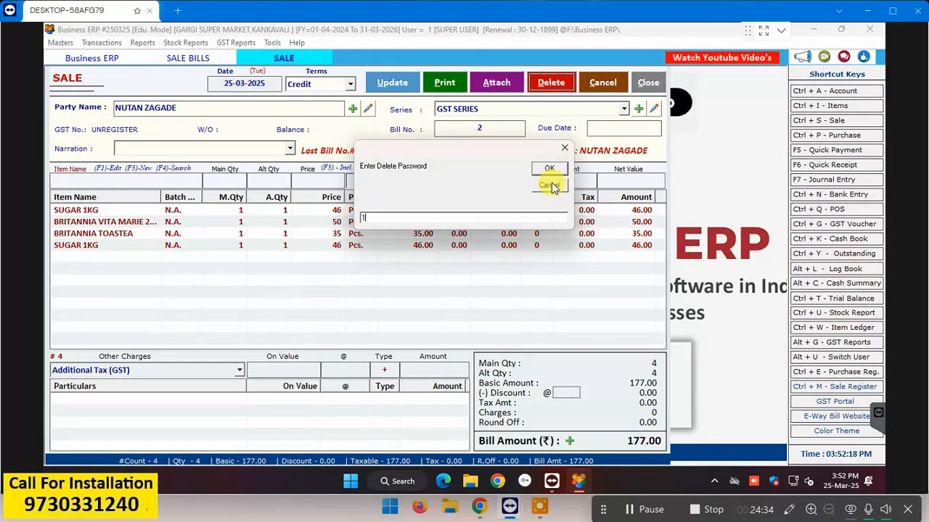
pyautogui.press('Return')
pyautogui.press('Return')
pyautogui.press('Return')
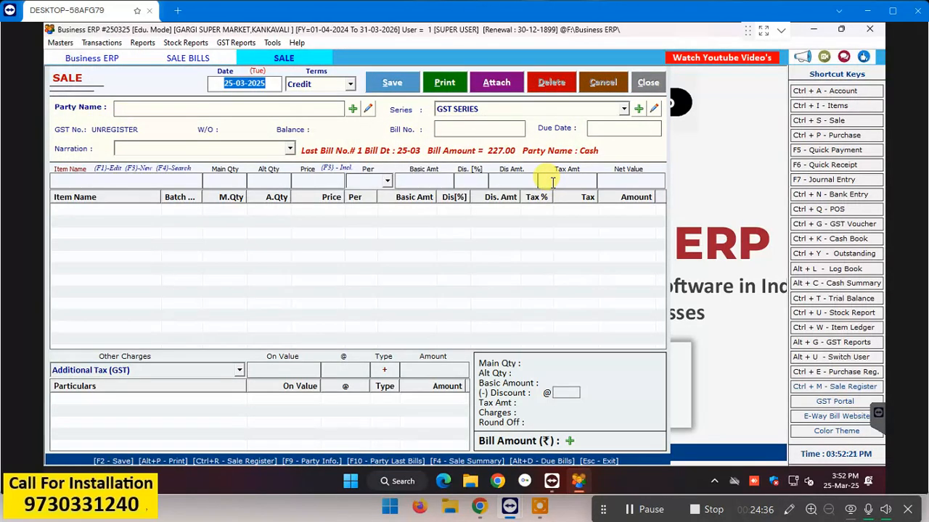
pyautogui.press('Escape')
pyautogui.press('Escape')
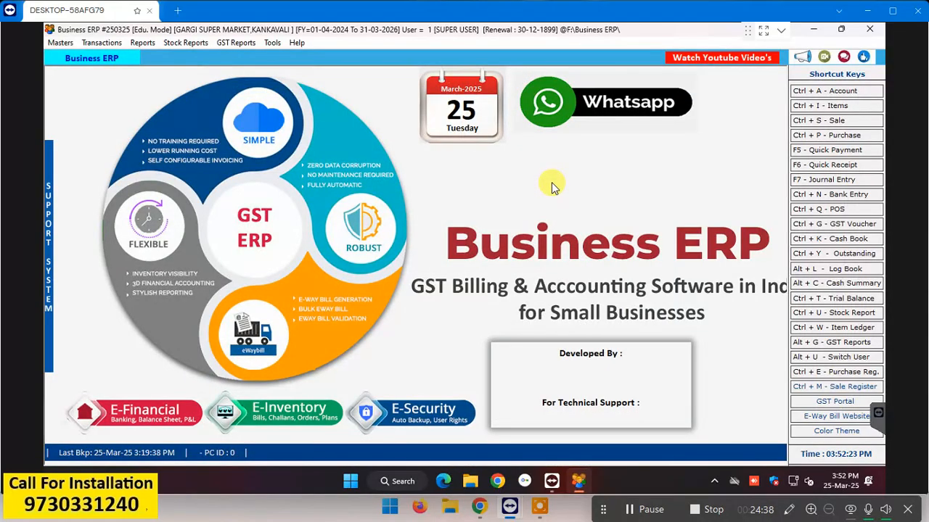
# Step: Confirm the sale bills list is empty, then select today's POS bill 1 of 227.00
pyautogui.click(830, 123)
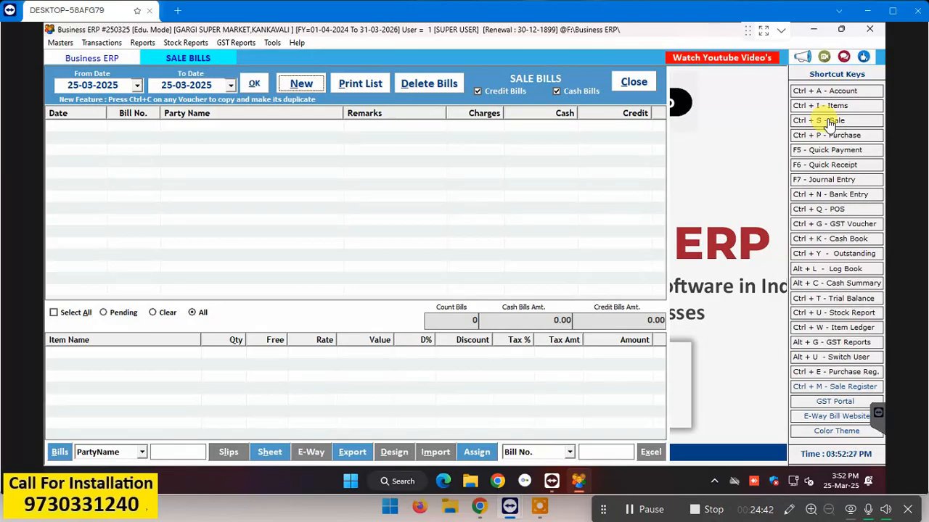
pyautogui.press('Escape')
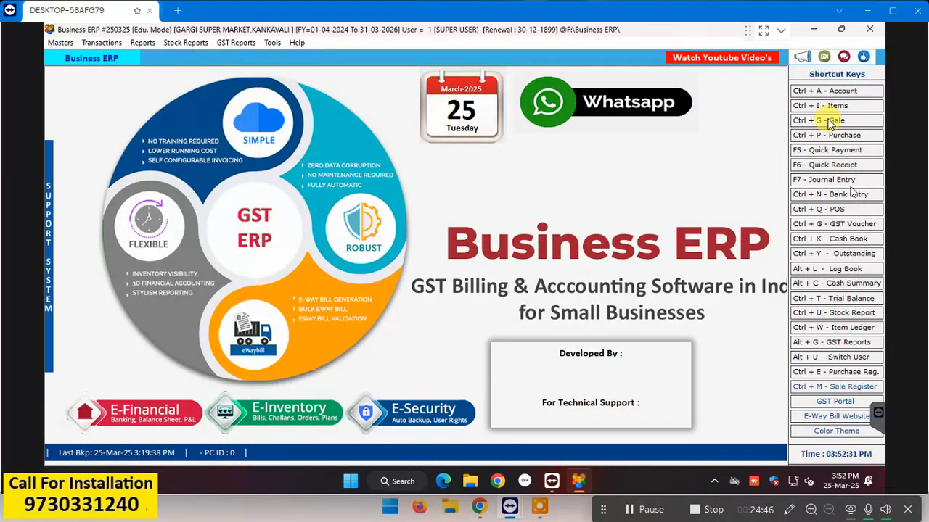
pyautogui.click(851, 209)
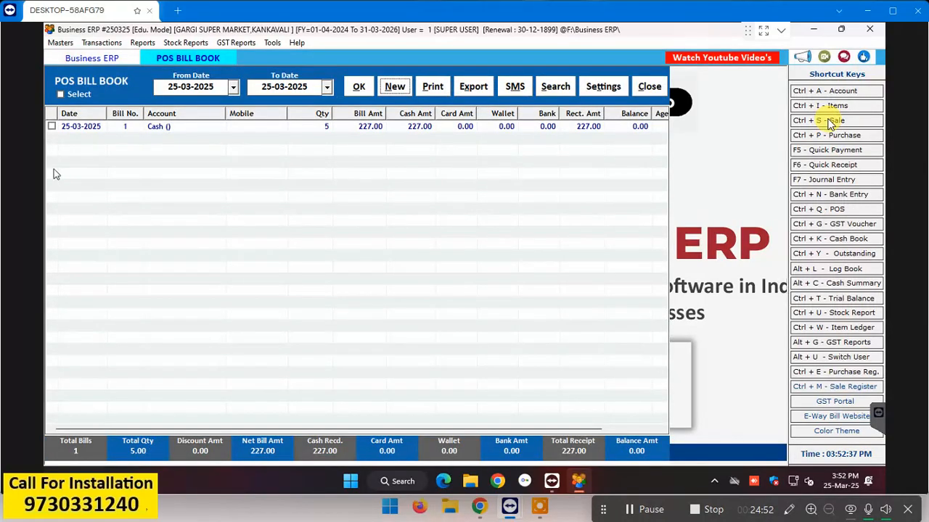
pyautogui.click(161, 129)
# Step: Add one BRITANNIA TOASTEA at 35.00 to POS bill 1 by searching 'BRI'
pyautogui.doubleClick(161, 128)
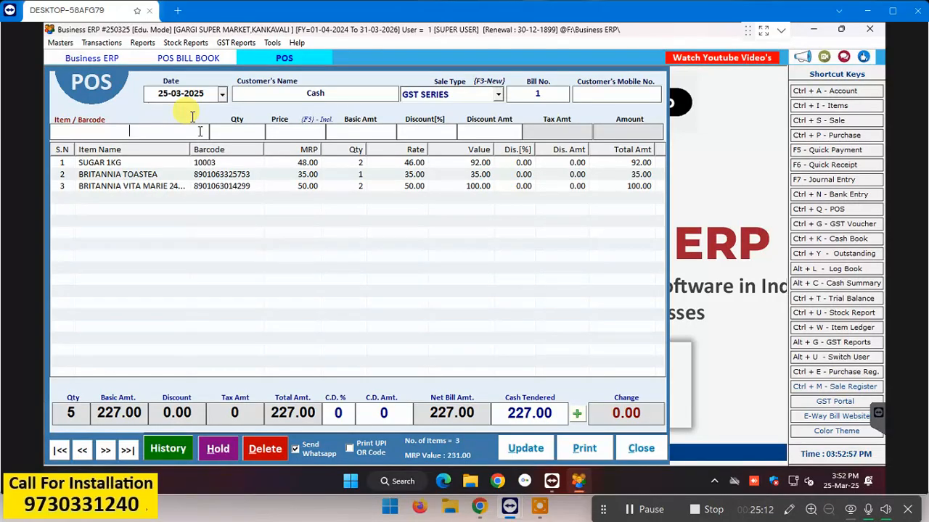
pyautogui.write('BRI')
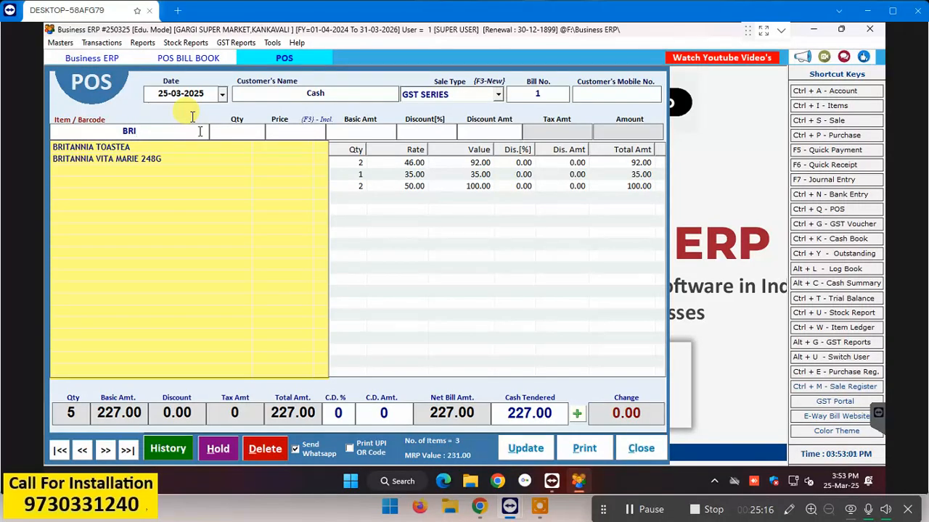
pyautogui.click(166, 147)
pyautogui.doubleClick(169, 147)
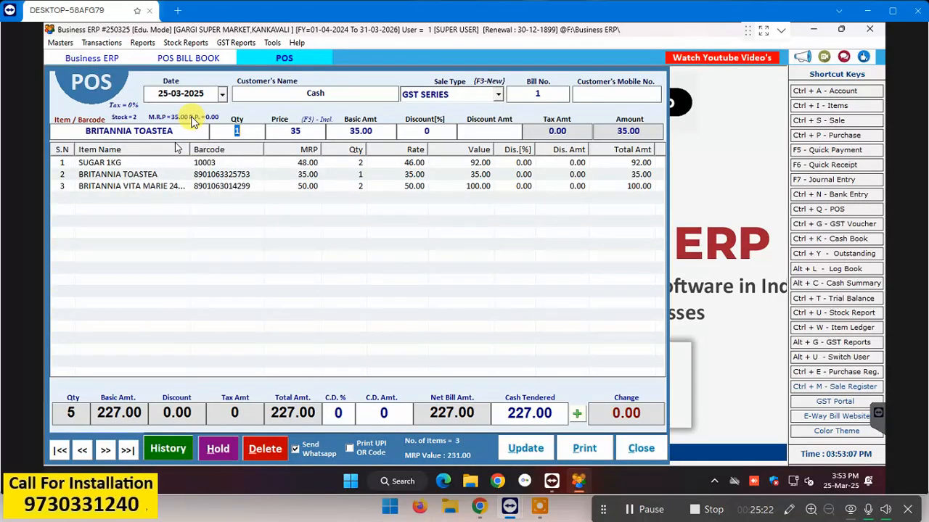
pyautogui.press('Return')
pyautogui.press('Return')
pyautogui.press('Return')
pyautogui.press('Return')
pyautogui.press('Return')
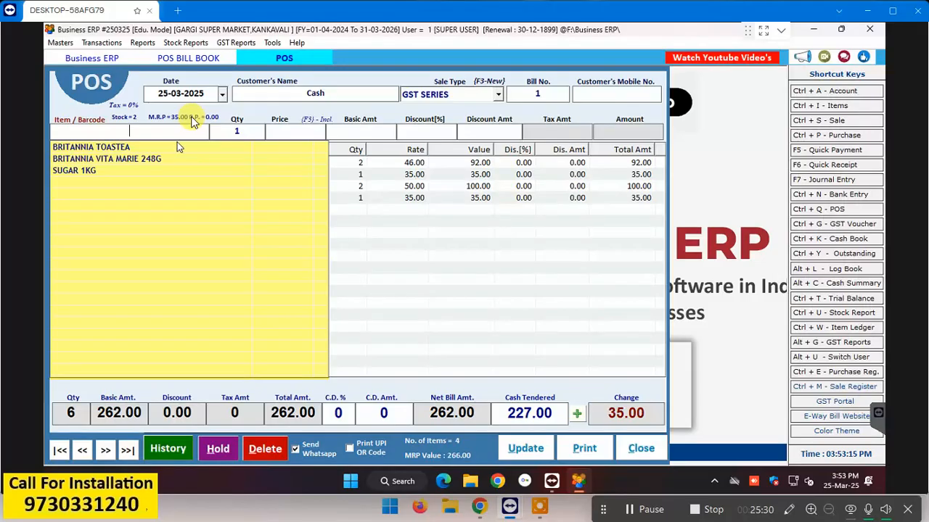
pyautogui.press('Escape')
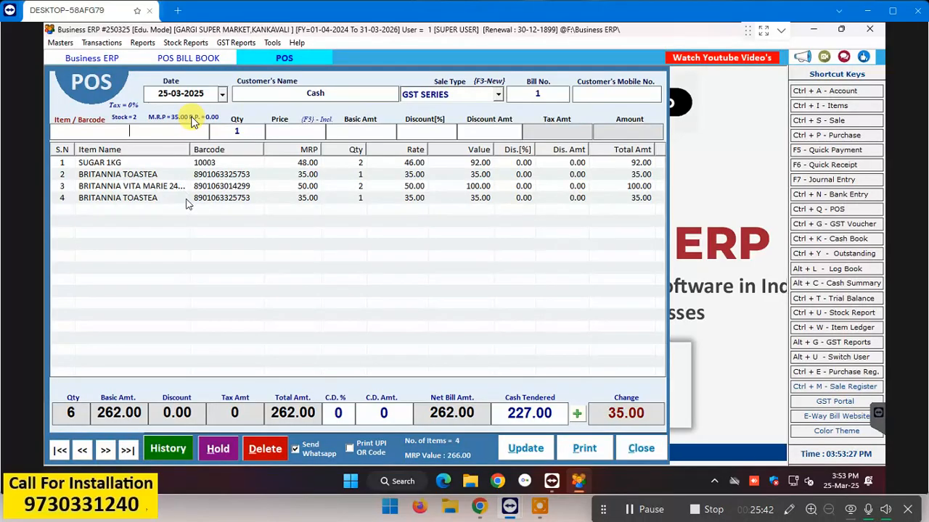
# Step: Delete the row-4 BRITANNIA TOASTEA line, restoring bill 1 to 227.00
pyautogui.click(180, 203)
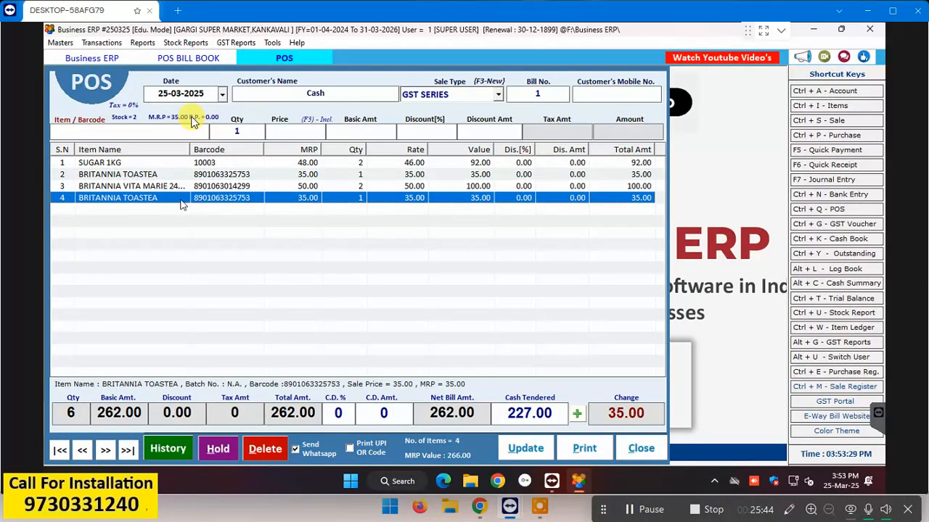
pyautogui.press('Delete')
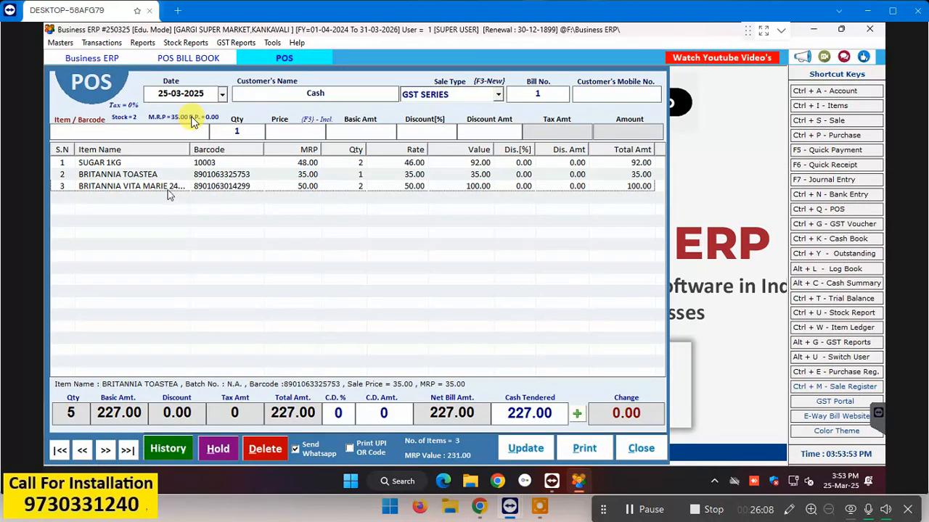
# Step: Try a BRITANNIA VITA MARIE quantity of 4 and dismiss the negative stock warning
pyautogui.doubleClick(167, 189)
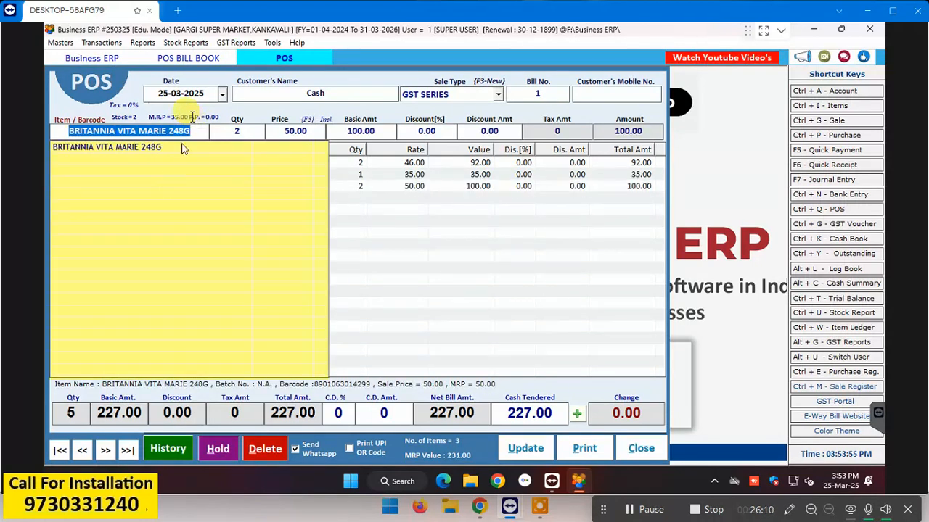
pyautogui.click(241, 131)
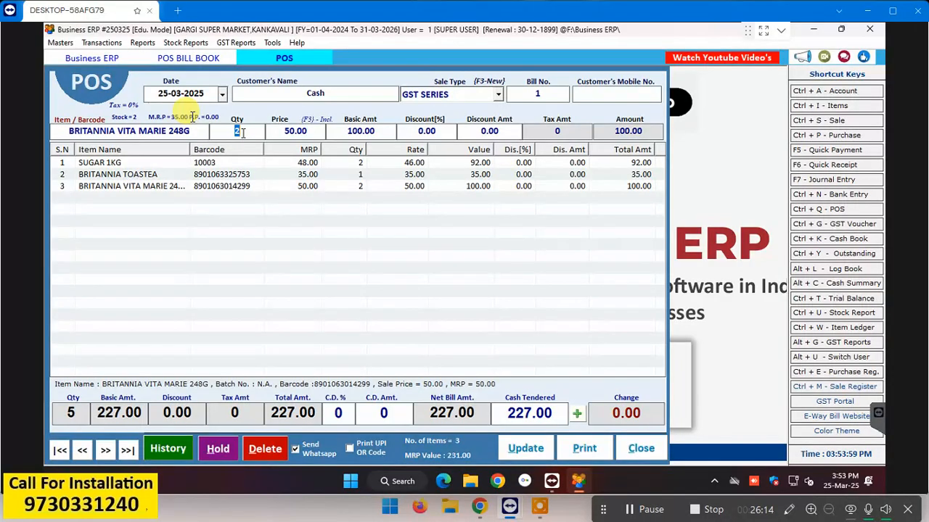
pyautogui.write('4')
pyautogui.press('Return')
pyautogui.press('Return')
pyautogui.press('Return')
pyautogui.press('Return')
pyautogui.press('Return')
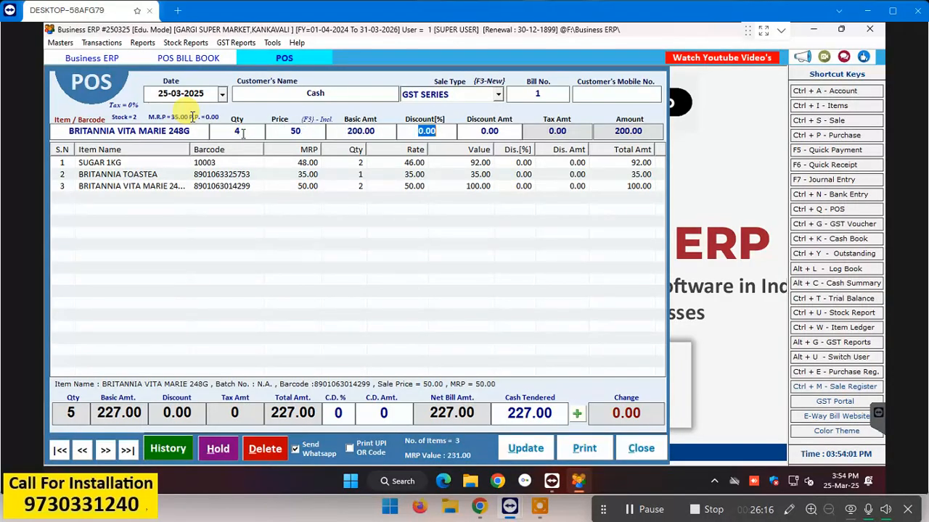
pyautogui.press('Return')
pyautogui.press('Return')
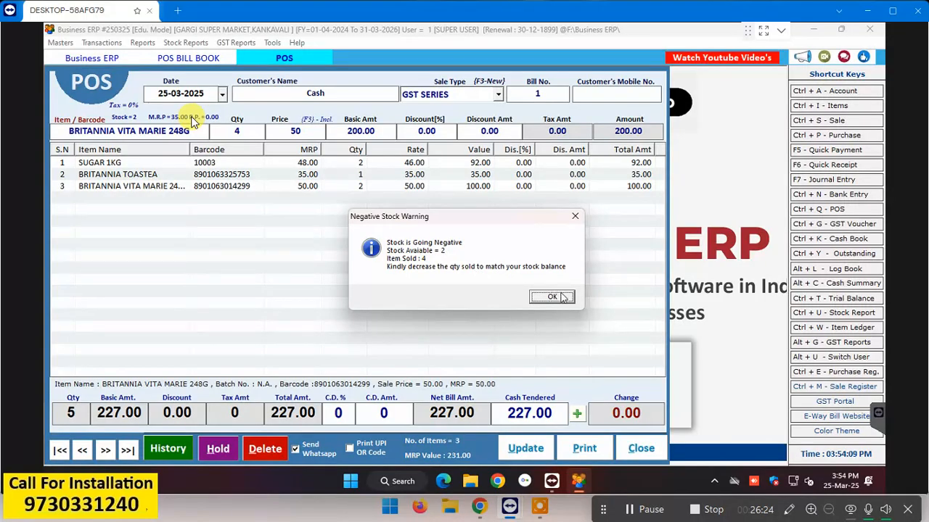
pyautogui.click(556, 297)
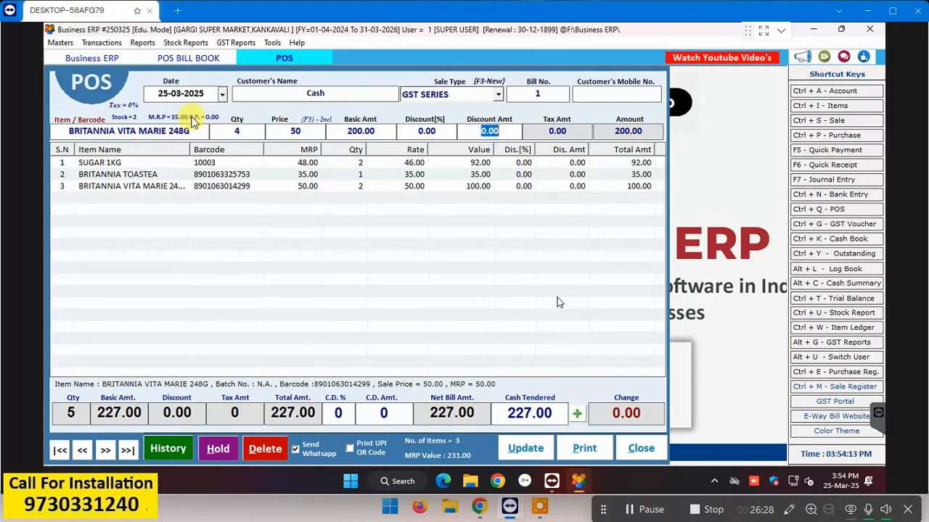
pyautogui.click(557, 302)
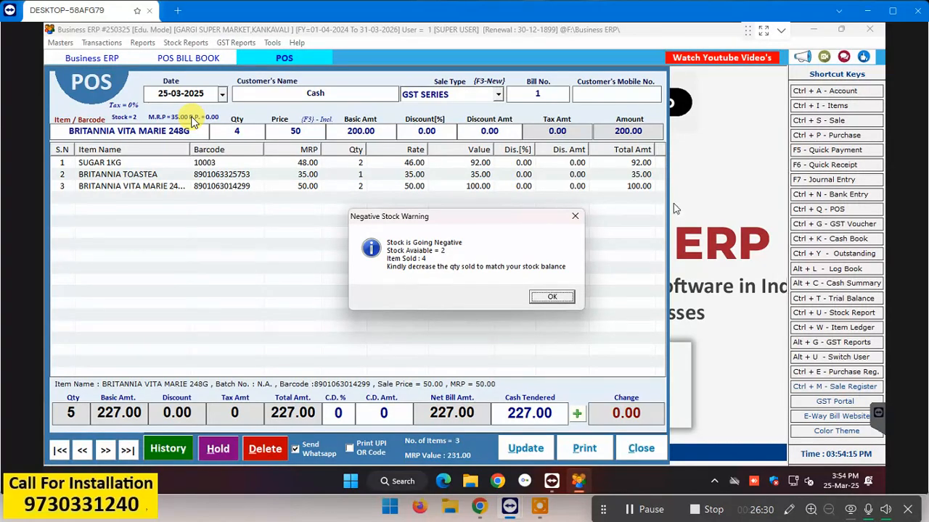
pyautogui.click(555, 301)
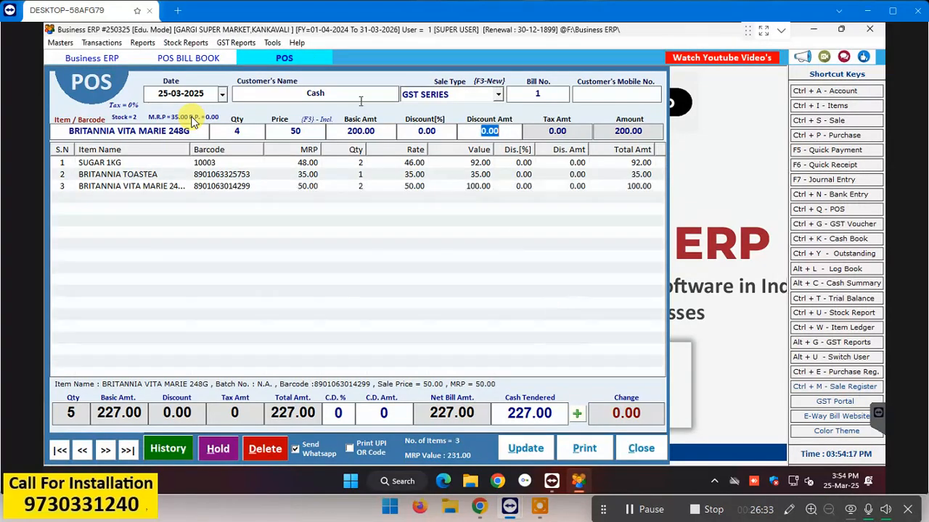
# Step: Set the BRITANNIA VITA MARIE quantity to 1, dropping the total to 177.00
pyautogui.click(247, 131)
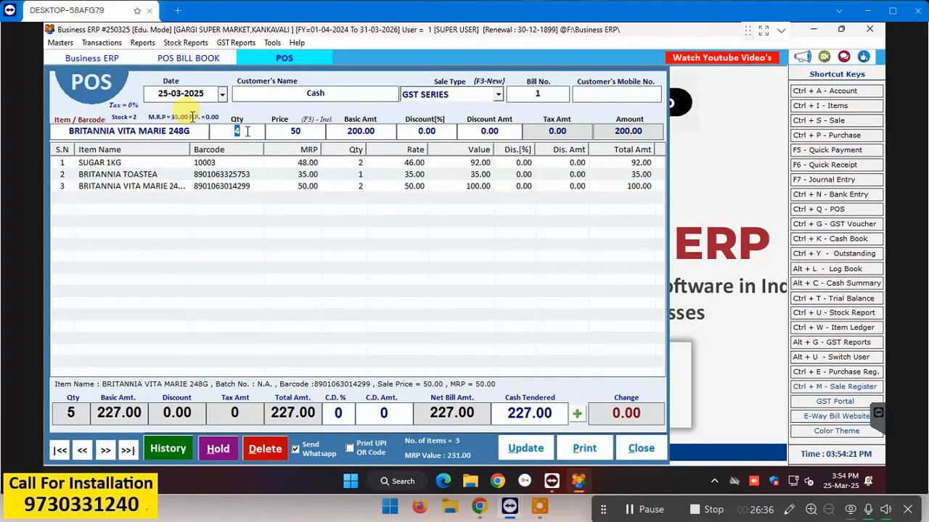
pyautogui.press('BackSpace')
pyautogui.write('1')
pyautogui.press('Return')
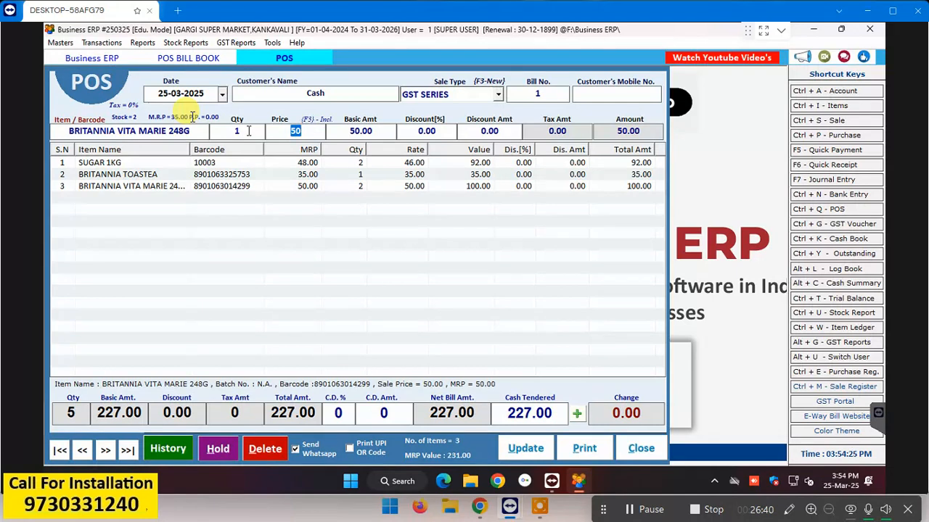
pyautogui.press('Return')
pyautogui.press('Return')
pyautogui.press('Return')
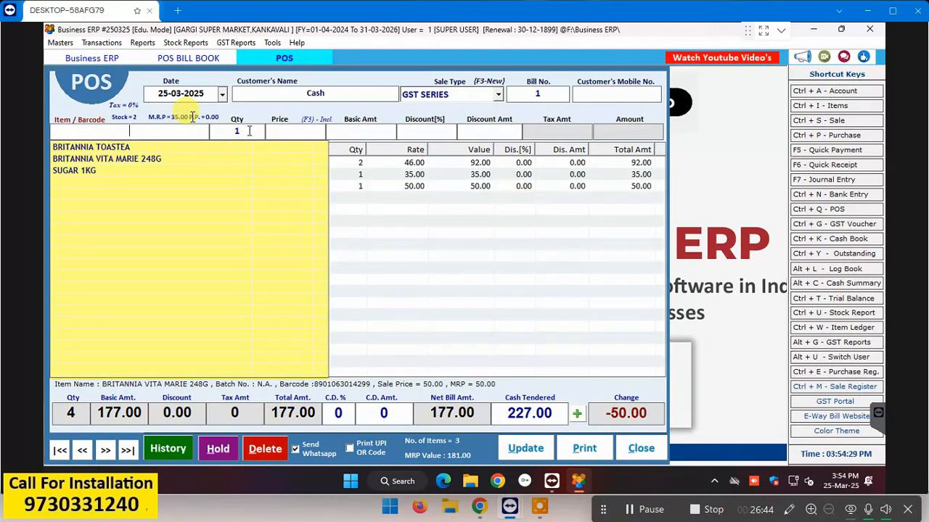
pyautogui.press('Escape')
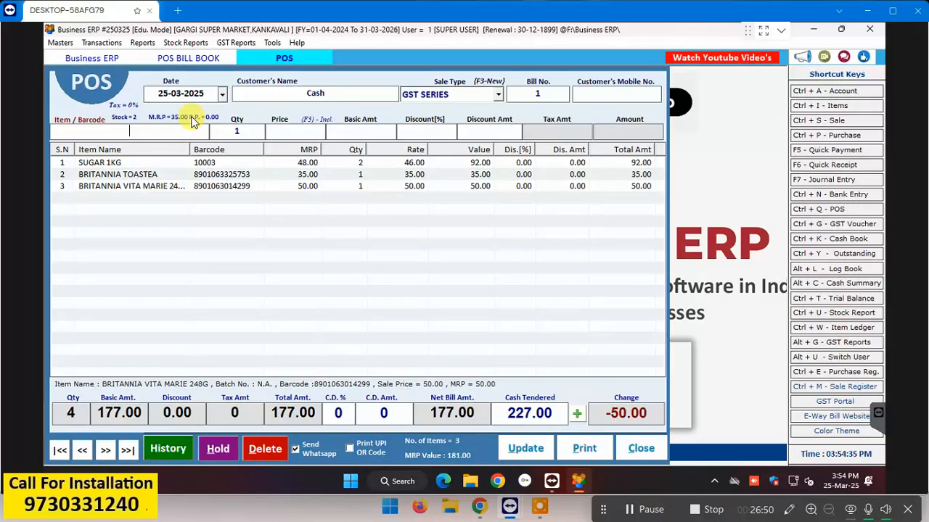
# Step: Save POS bill 1 at 177.00 and print its receipt from the preview
pyautogui.click(533, 447)
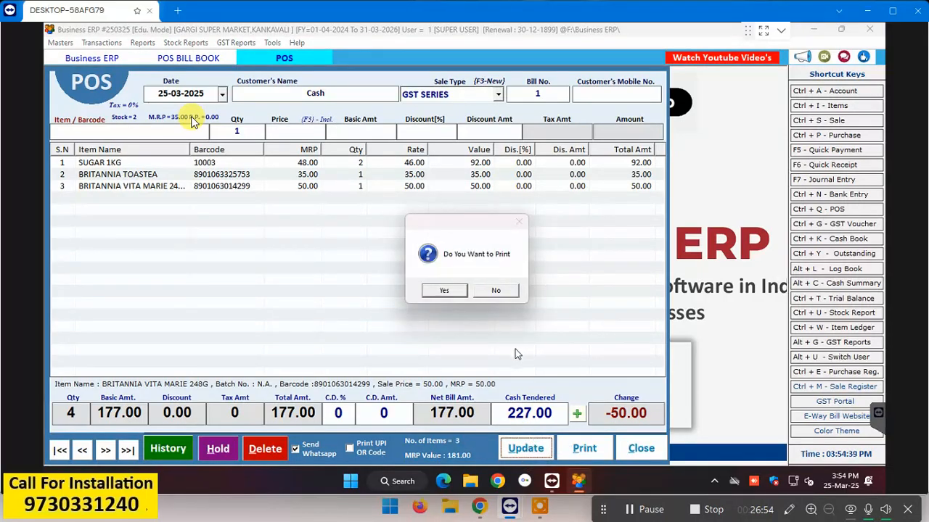
pyautogui.click(444, 291)
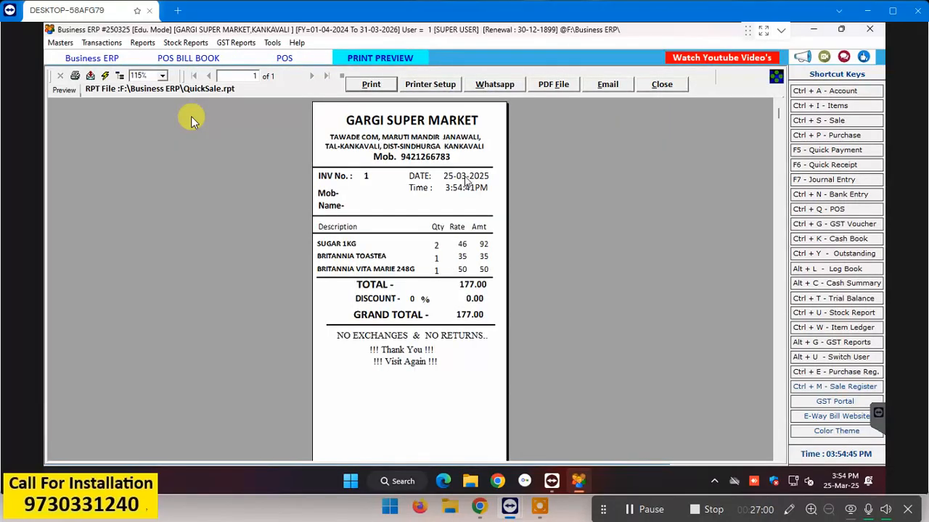
pyautogui.click(373, 85)
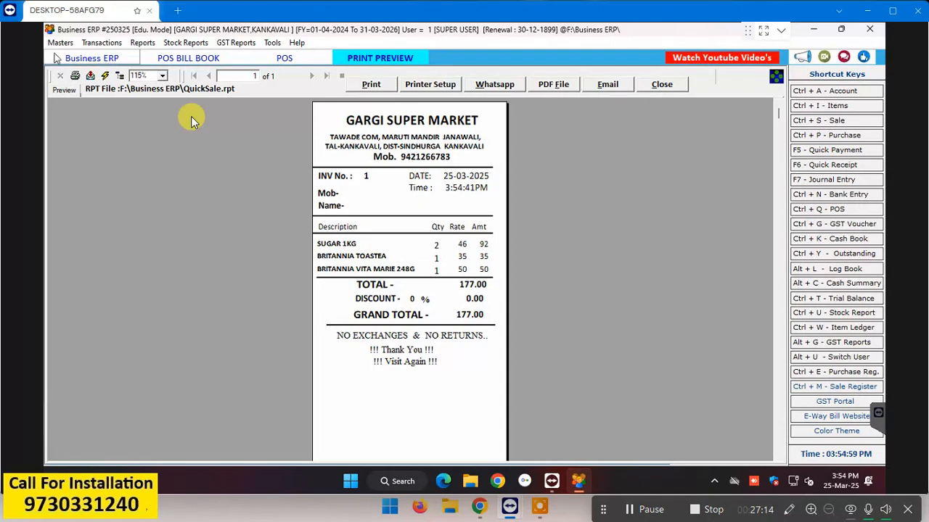
pyautogui.click(657, 84)
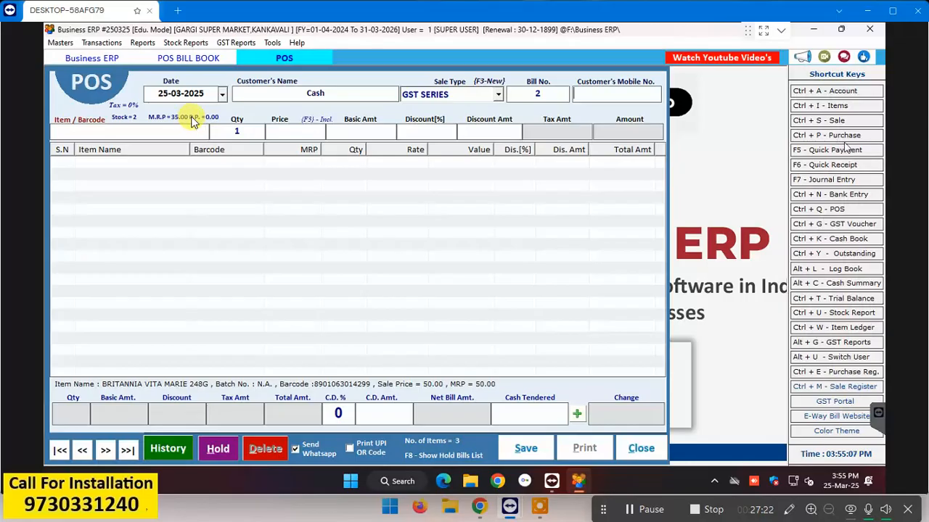
# Step: Start a new item named SUGAR 500G, keeping GENERAL as its company
pyautogui.click(831, 109)
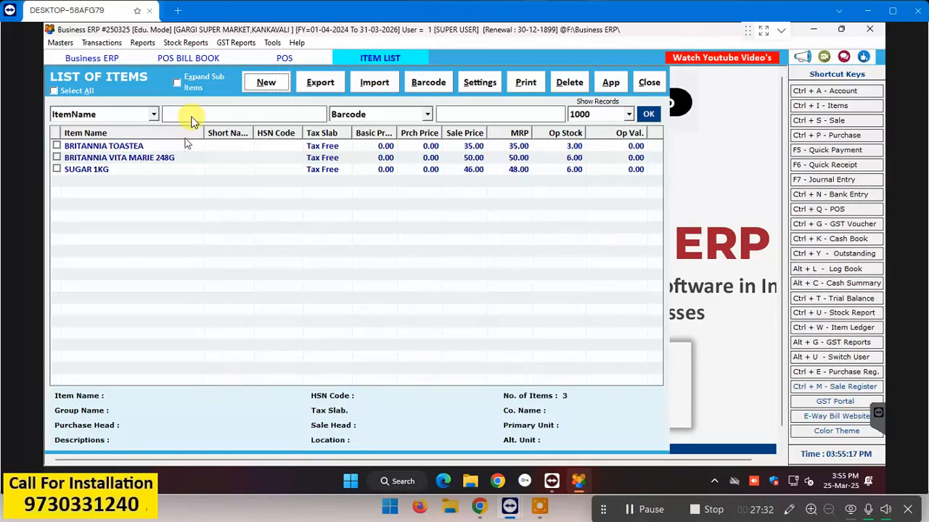
pyautogui.click(266, 82)
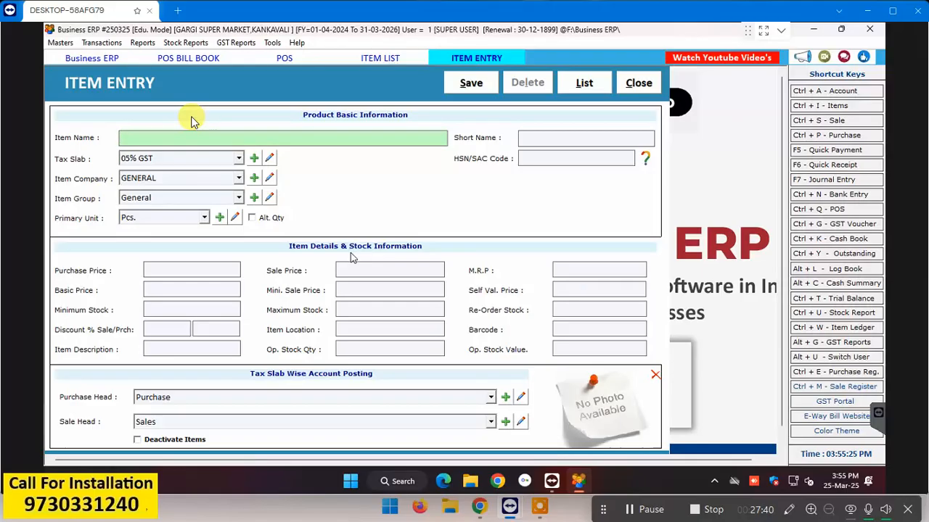
pyautogui.write('SUGAR 500G')
pyautogui.press('Return')
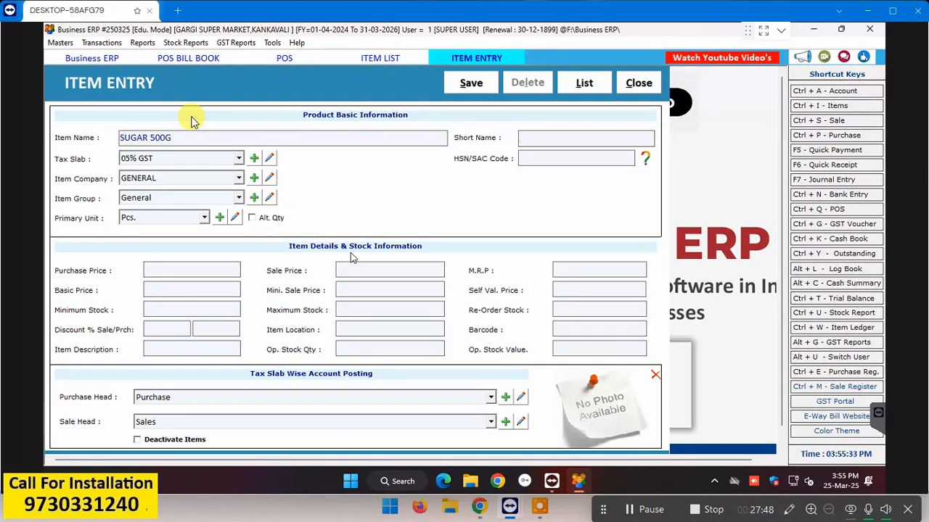
pyautogui.press('Return')
pyautogui.press('Return')
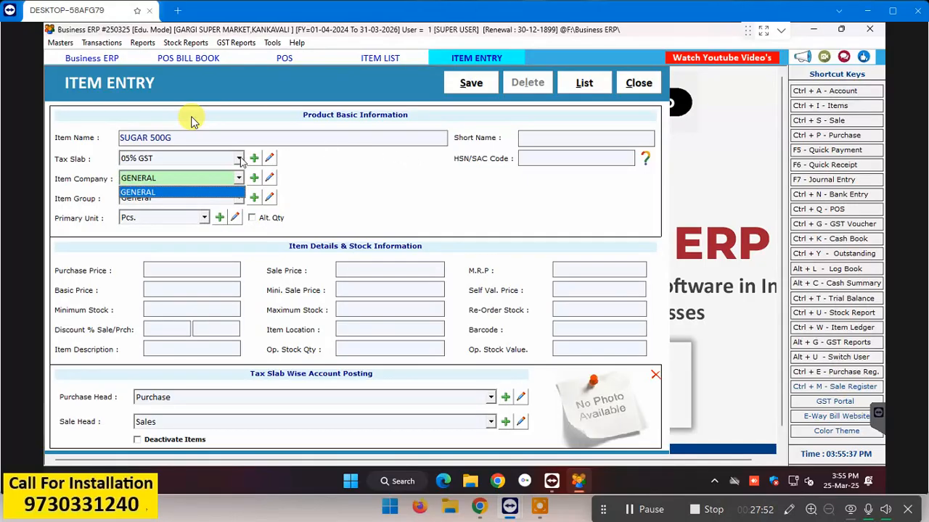
pyautogui.press('Return')
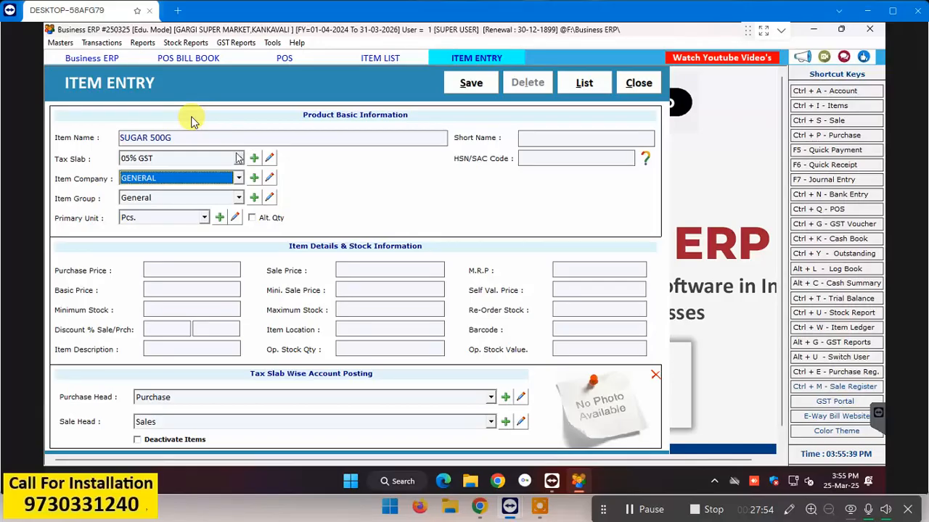
# Step: Make SUGAR 500G Tax Free in Pcs. with sale price 23 and M.R.P. 24
pyautogui.click(238, 158)
pyautogui.click(239, 217)
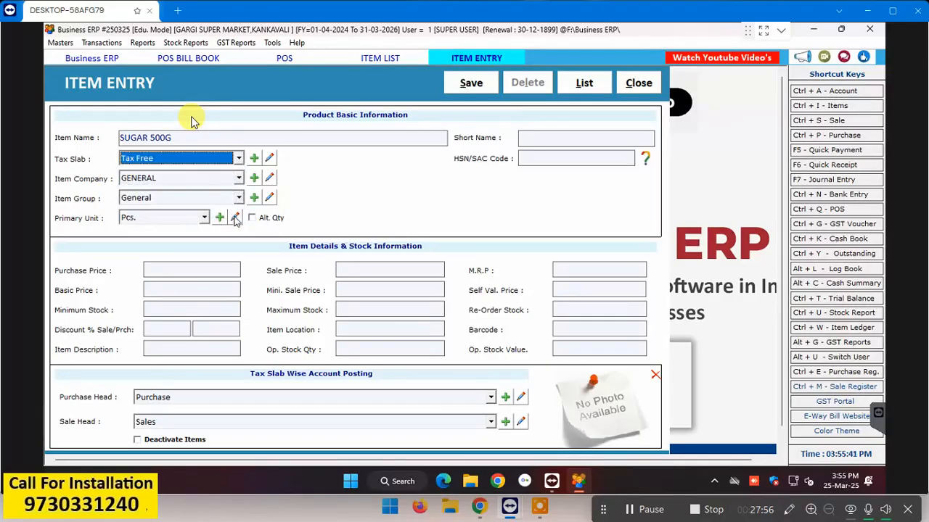
pyautogui.press('Return')
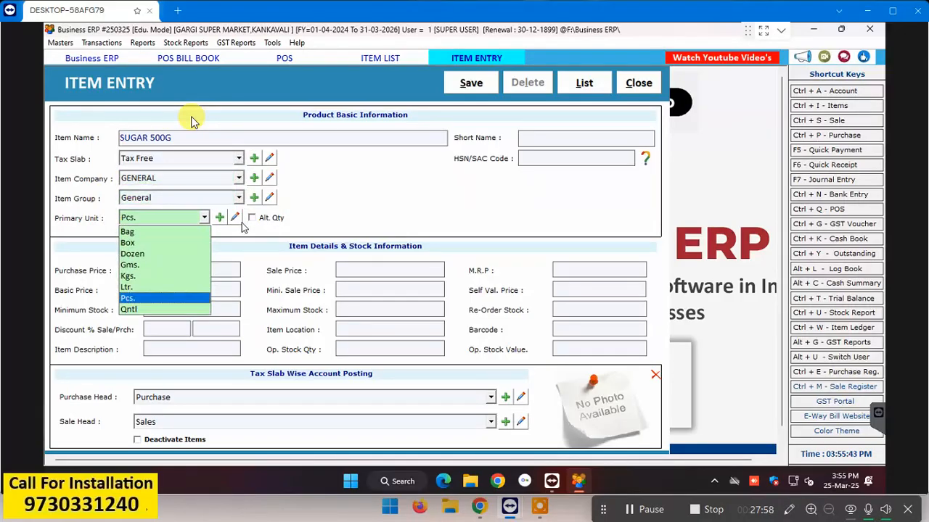
pyautogui.press('Return')
pyautogui.press('Return')
pyautogui.press('Return')
pyautogui.press('Return')
pyautogui.press('Return')
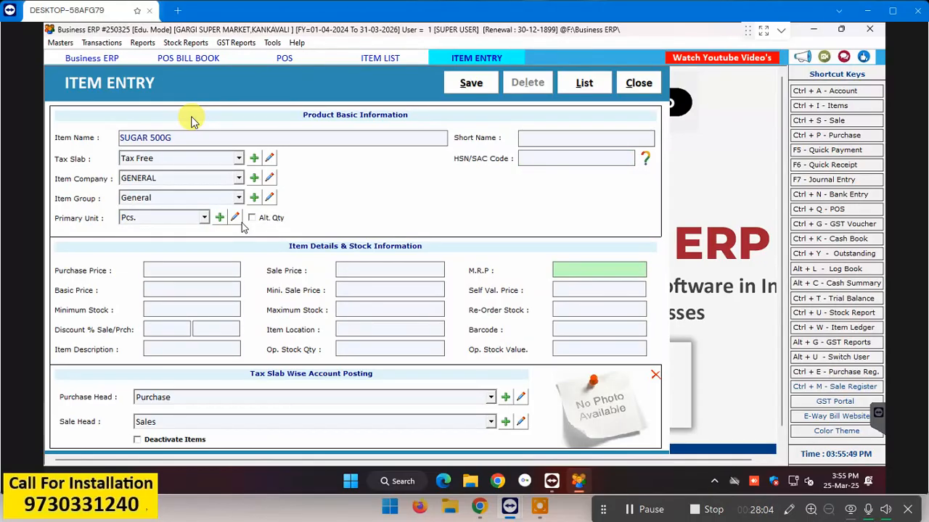
pyautogui.click(345, 271)
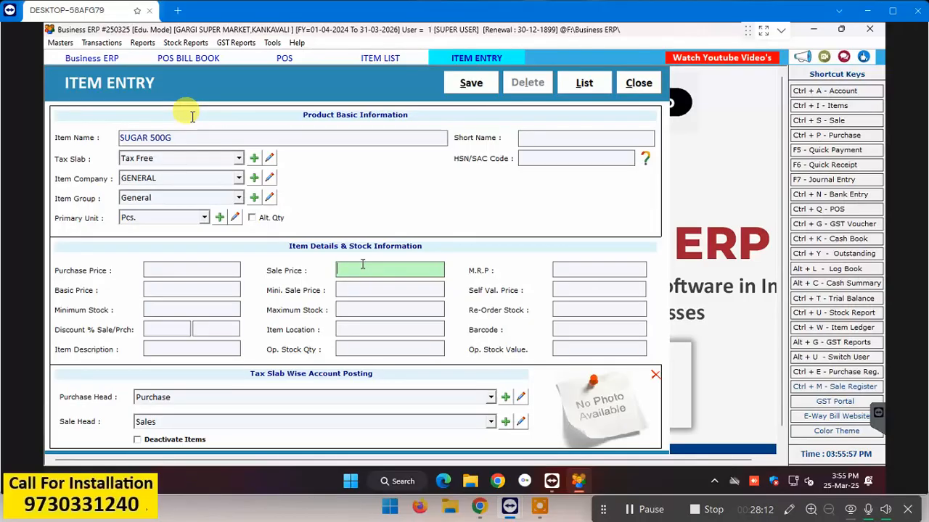
pyautogui.press('Return')
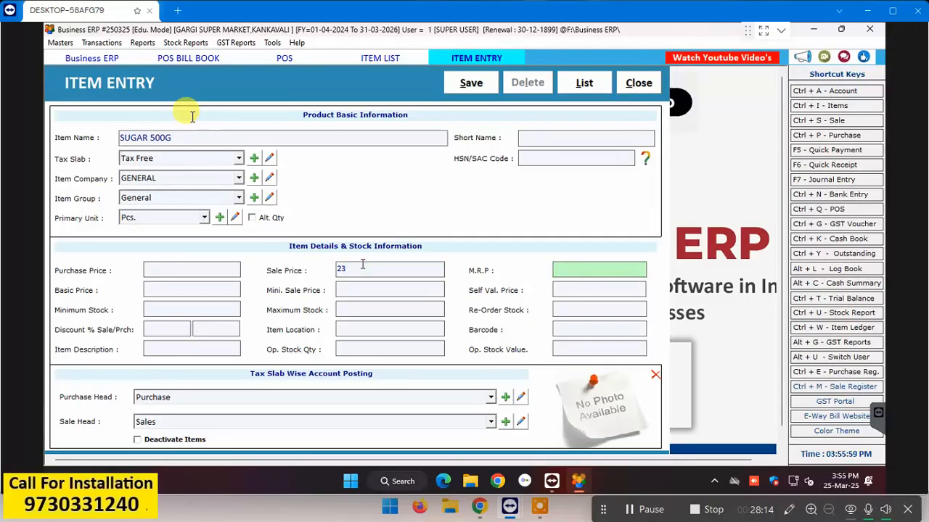
pyautogui.write('25')
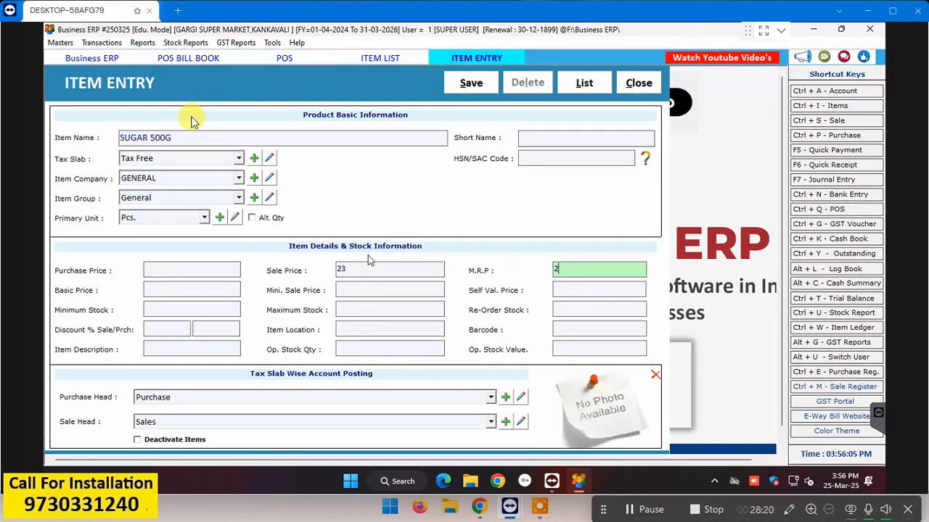
pyautogui.write('4')
pyautogui.press('Return')
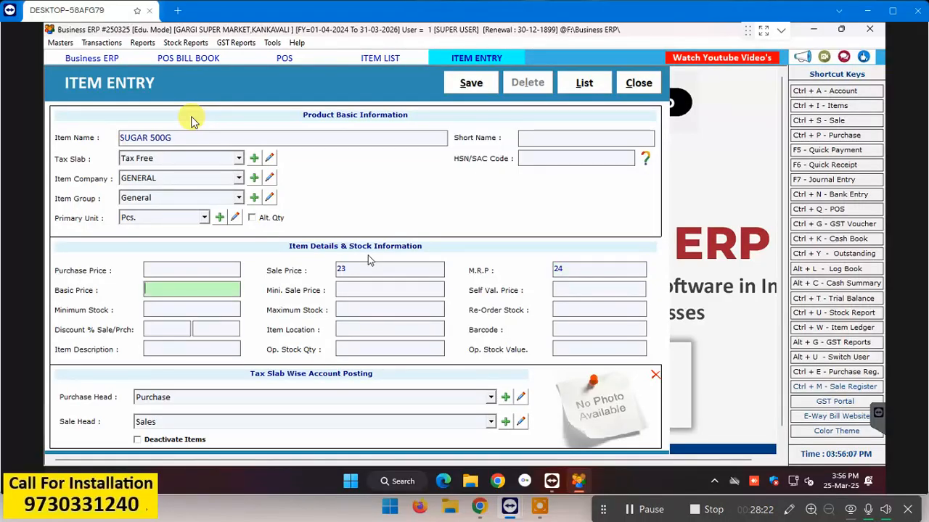
# Step: Skip the basic, minimum and other price fields, stock levels, location and barcode
pyautogui.press('Return')
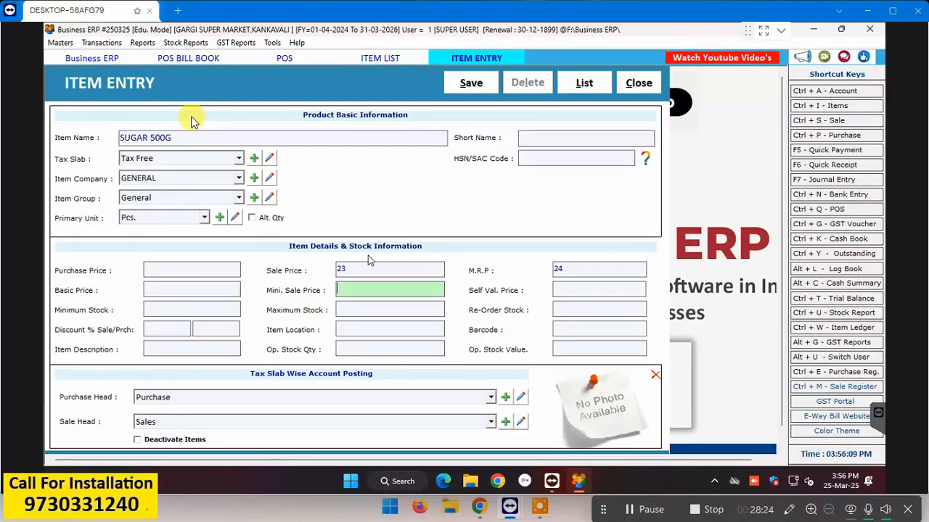
pyautogui.press('Return')
pyautogui.press('Return')
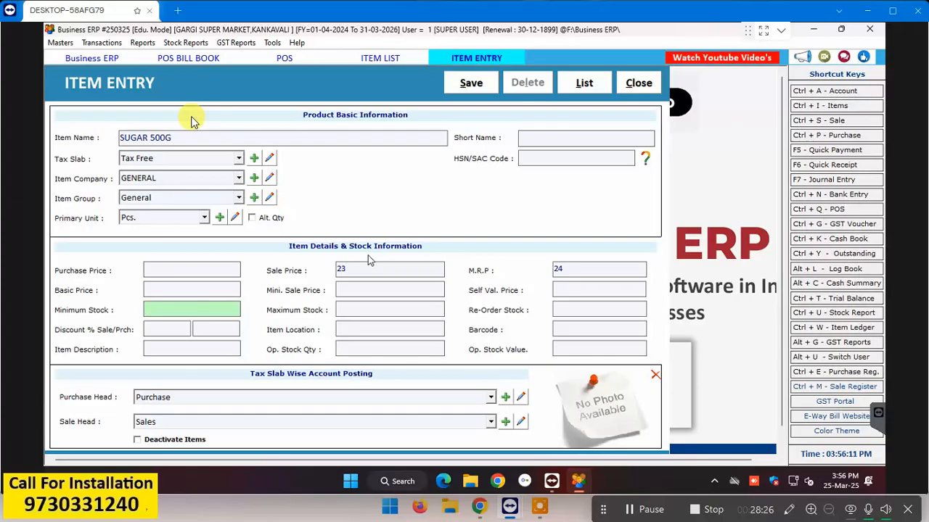
pyautogui.press('Return')
pyautogui.press('Return')
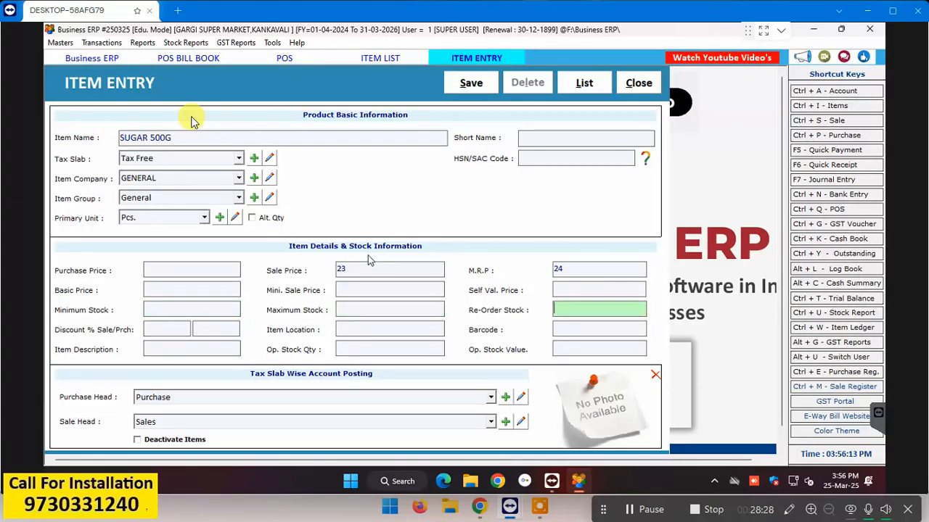
pyautogui.press('Return')
pyautogui.press('Return')
pyautogui.press('Return')
pyautogui.press('Return')
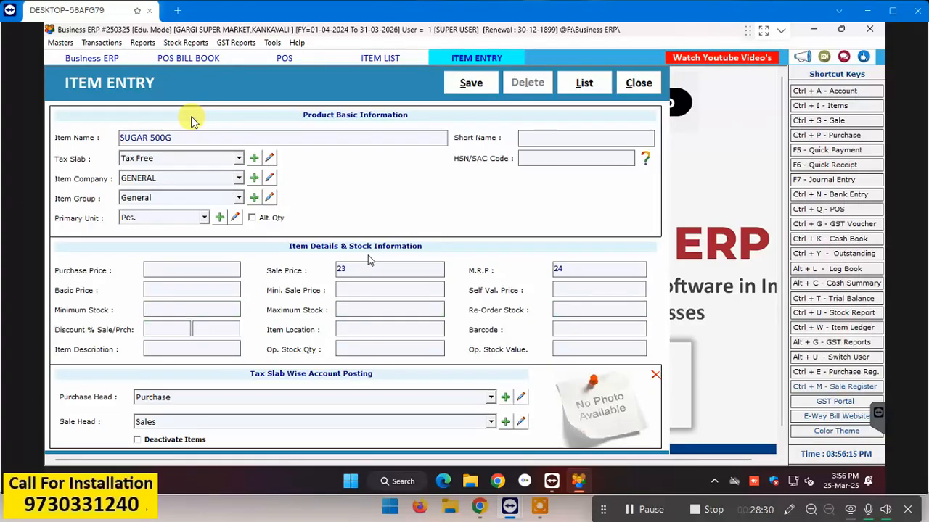
pyautogui.press('Return')
# Step: Save SUGAR 500G and open Print Barcode Labels from the List of Items
pyautogui.click(473, 92)
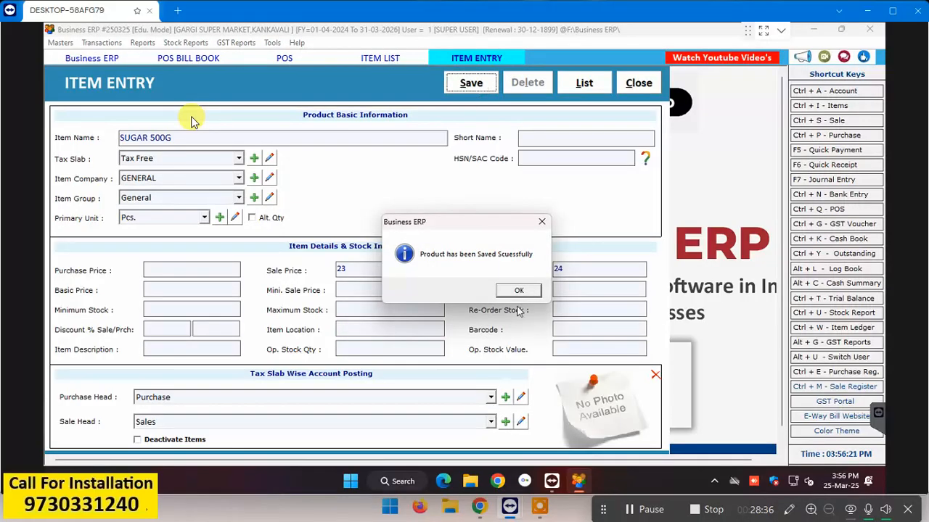
pyautogui.click(528, 295)
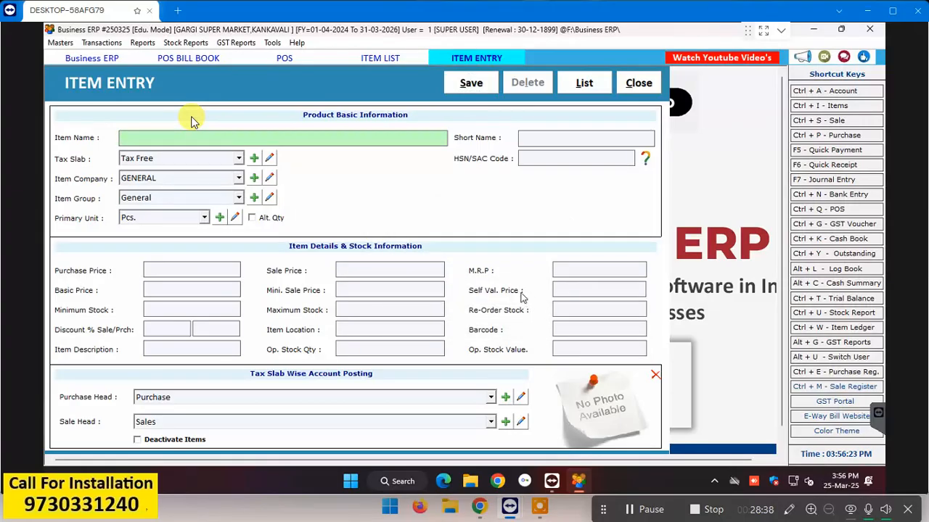
pyautogui.press('Escape')
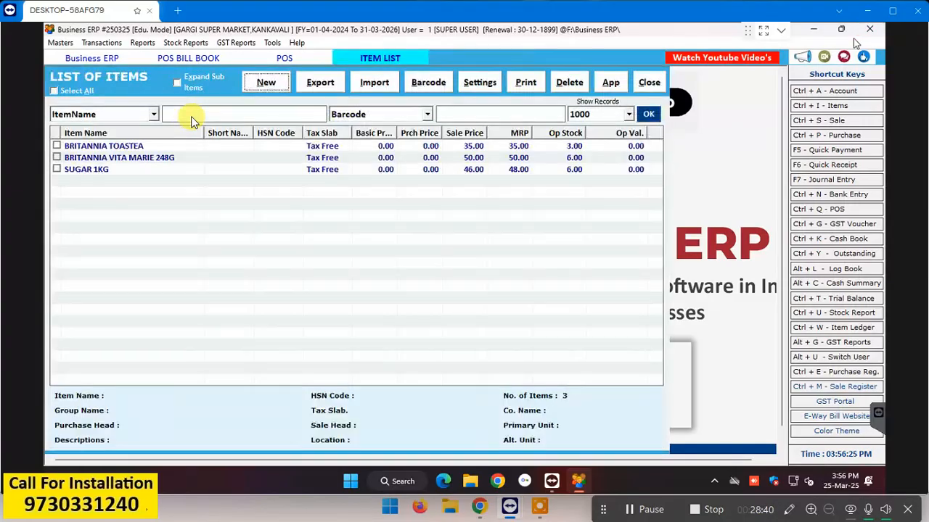
pyautogui.hotkey('ctrl', 'q')
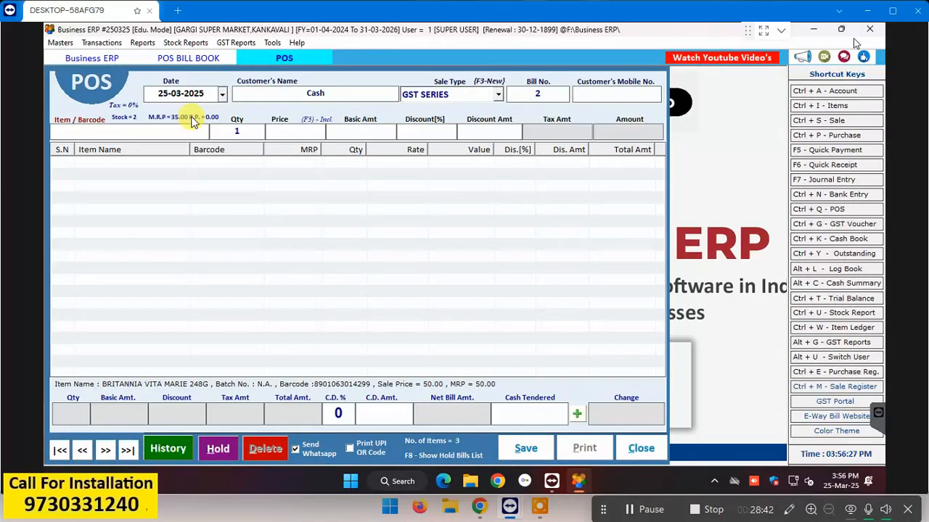
pyautogui.hotkey('ctrl', 'i')
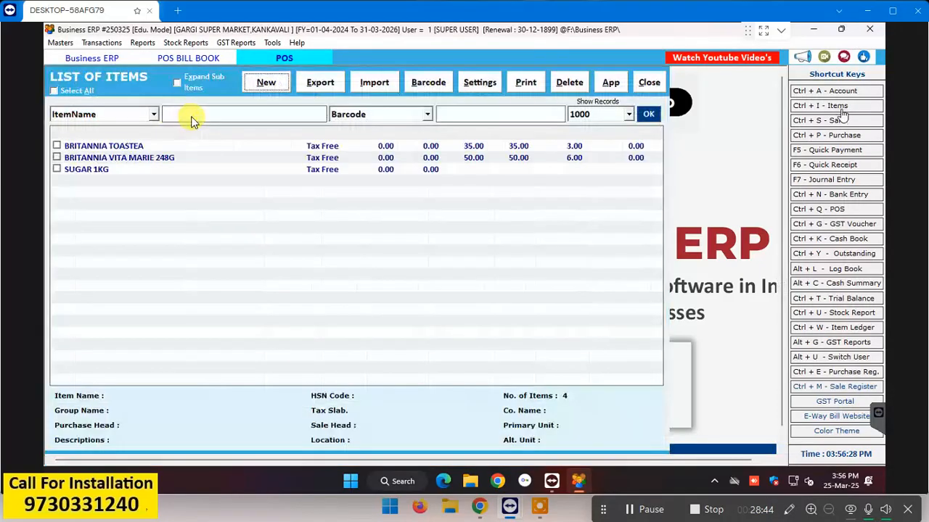
pyautogui.click(434, 81)
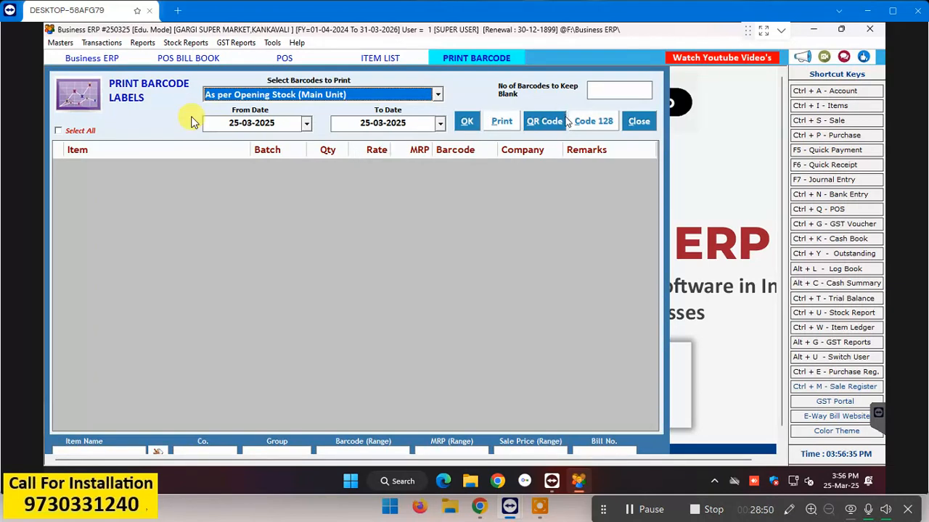
# Step: Load opening-stock items, tick SUGAR 500G to check its label Qty, then reselect it in the item list
pyautogui.press('Return')
pyautogui.press('Return')
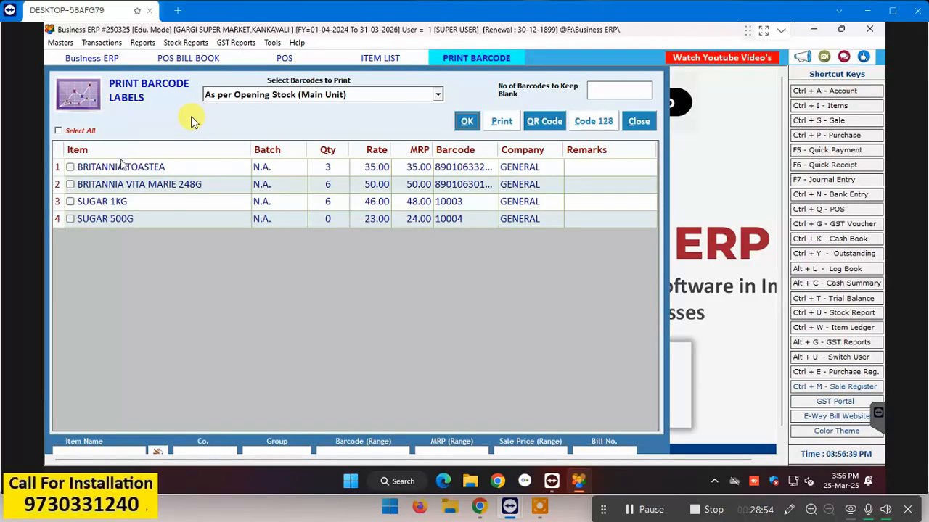
pyautogui.click(70, 219)
pyautogui.click(332, 220)
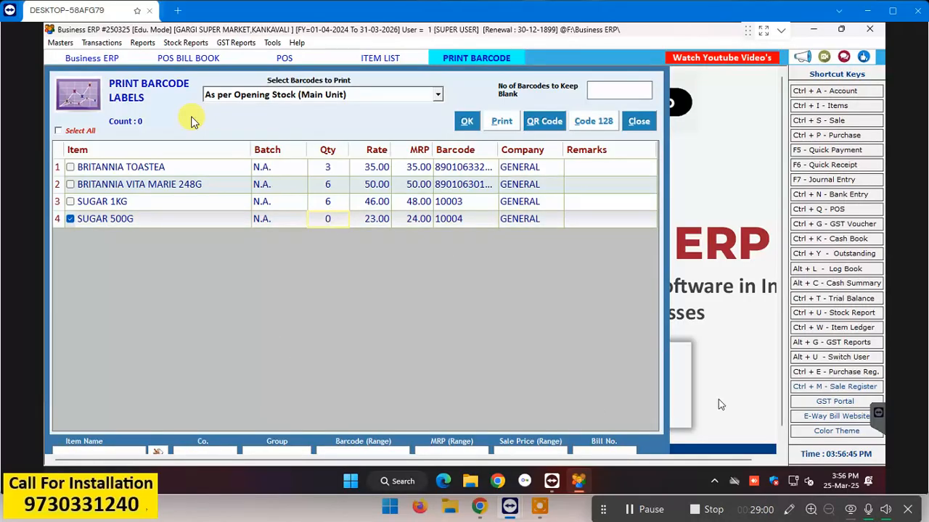
pyautogui.press('Escape')
pyautogui.press('Escape')
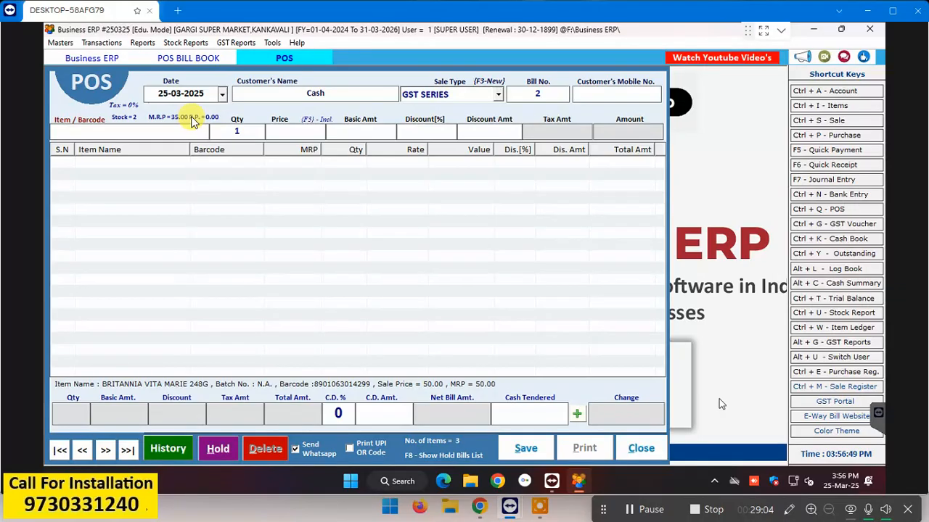
pyautogui.click(823, 107)
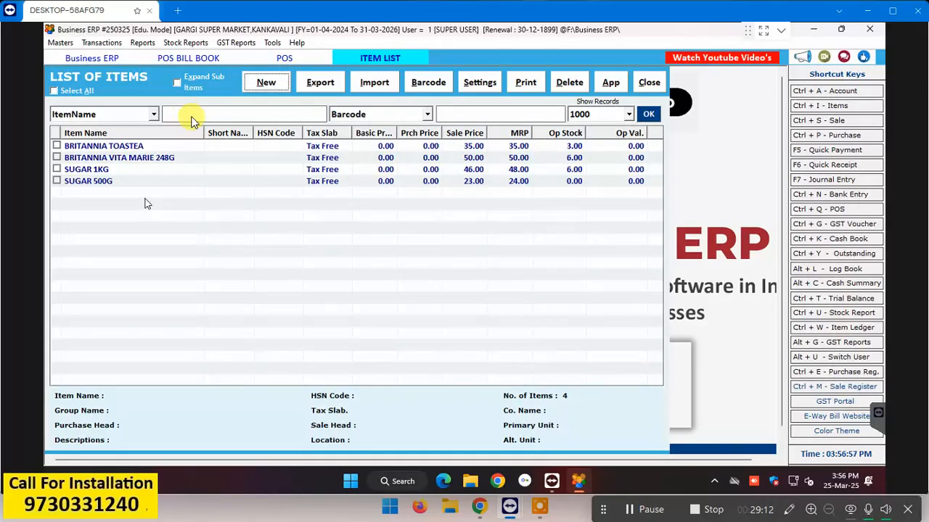
pyautogui.click(161, 182)
# Step: Change SUGAR 500G's Op. Stock Qty to 4 and save the updated item
pyautogui.doubleClick(160, 181)
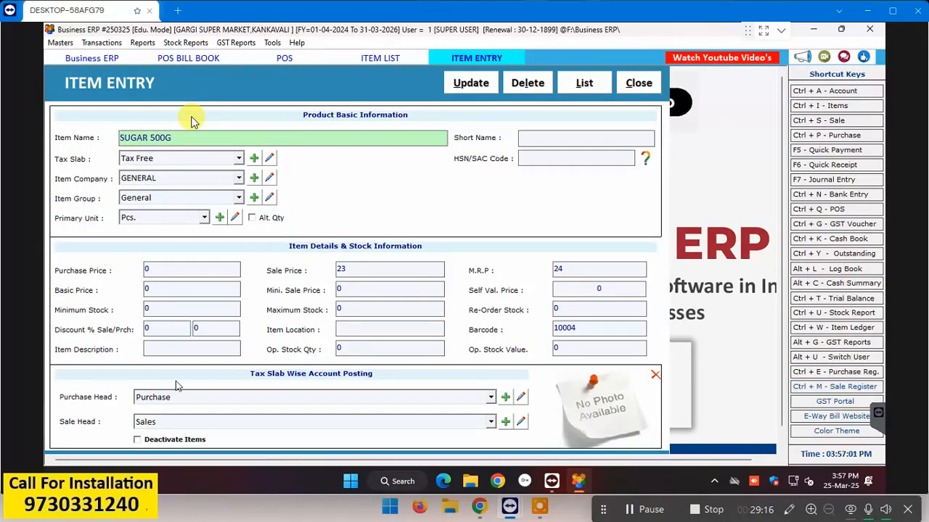
pyautogui.click(345, 347)
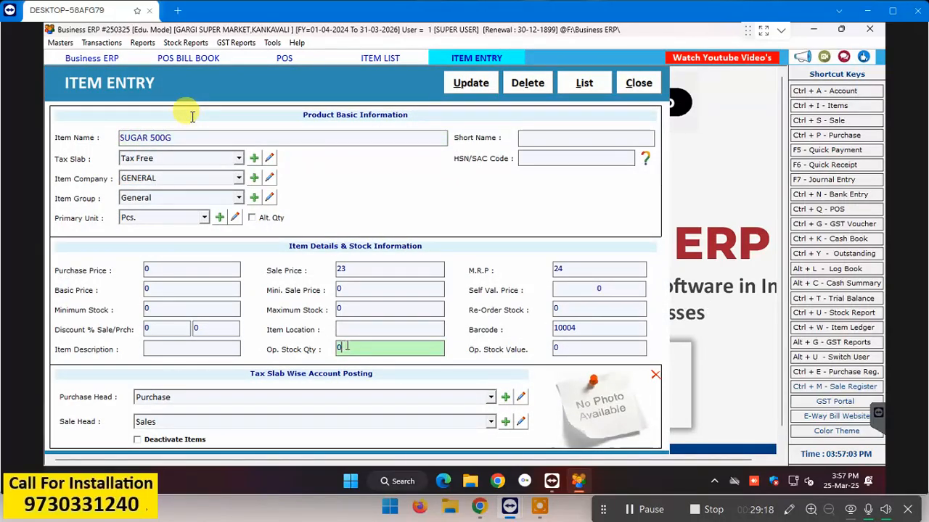
pyautogui.press('BackSpace')
pyautogui.write('4')
pyautogui.press('Return')
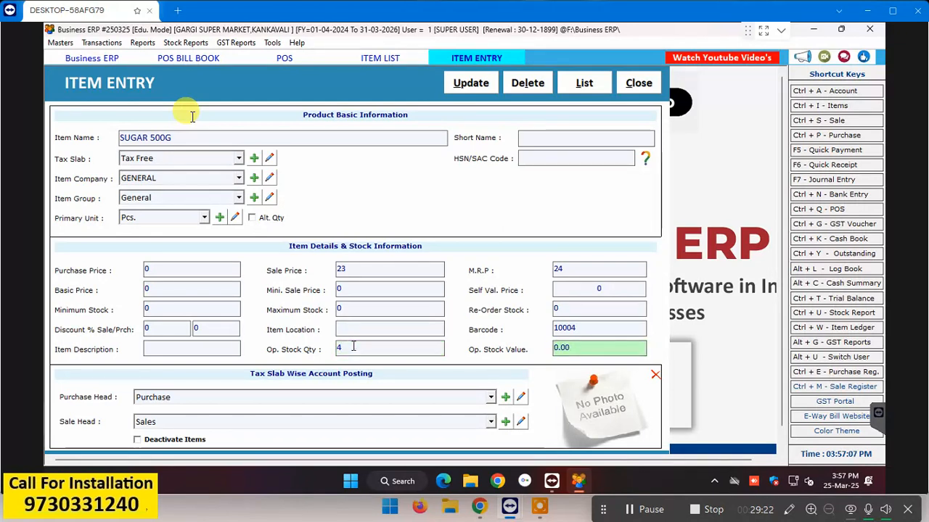
pyautogui.press('Return')
pyautogui.press('Return')
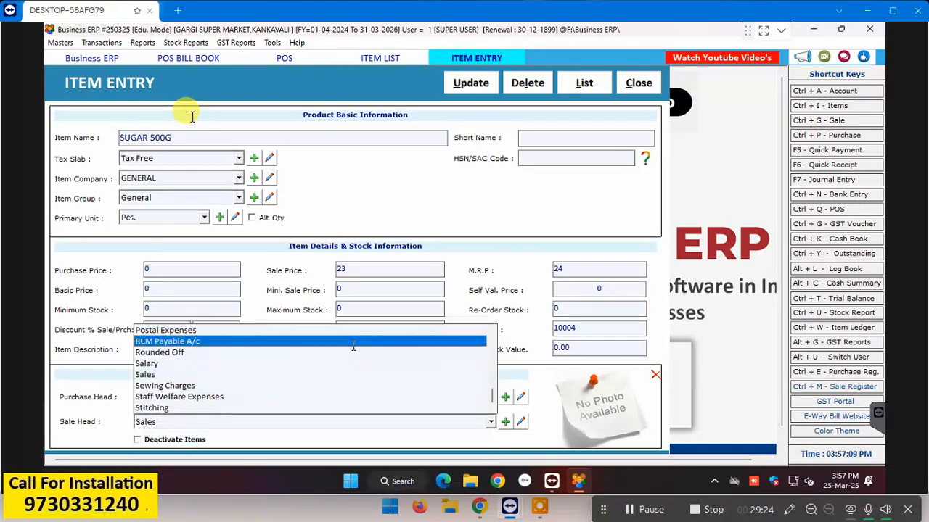
pyautogui.press('Return')
pyautogui.press('Return')
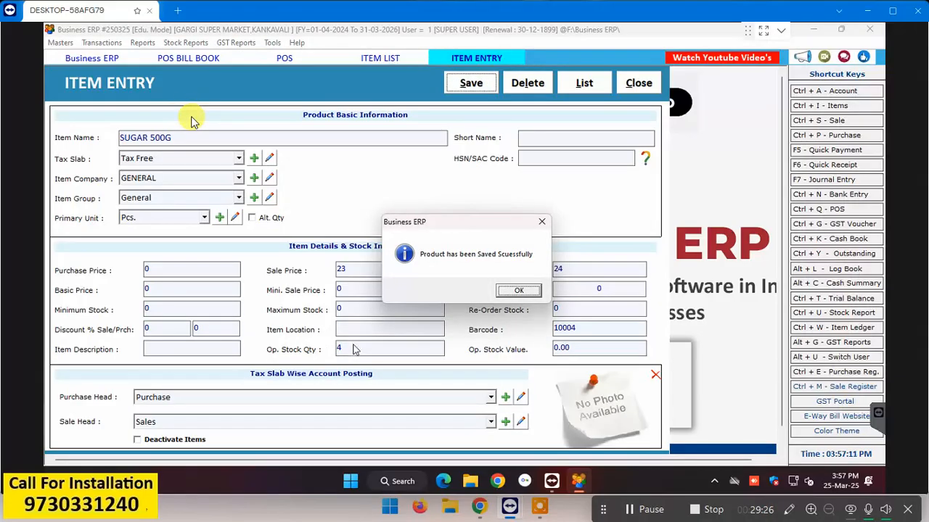
pyautogui.click(509, 292)
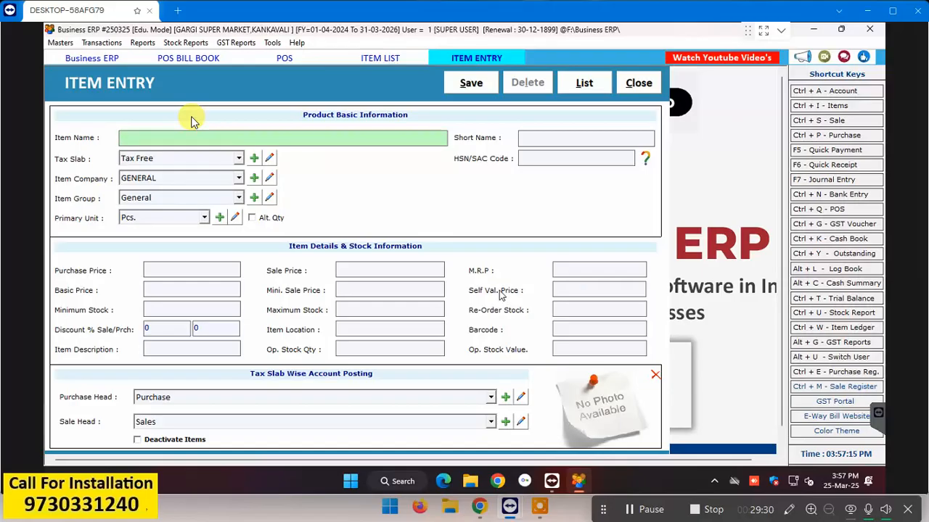
pyautogui.press('Escape')
pyautogui.press('Escape')
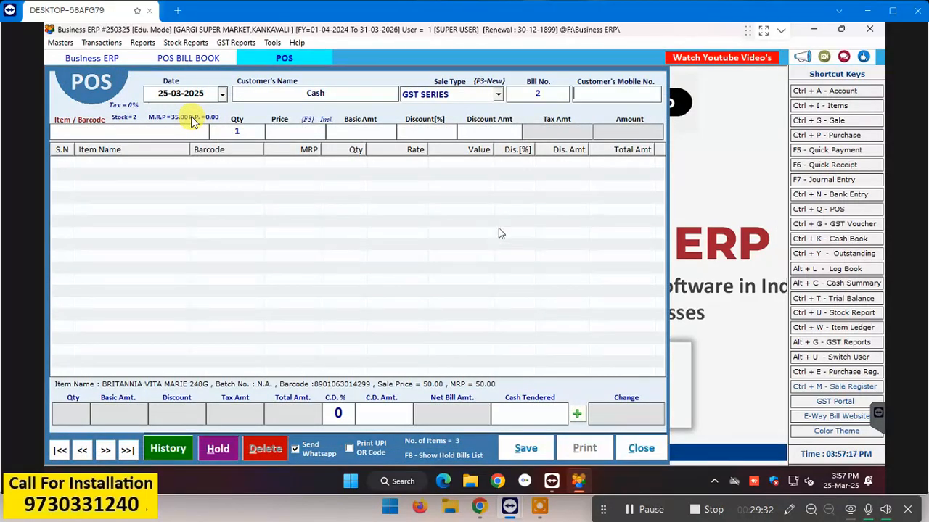
pyautogui.click(832, 107)
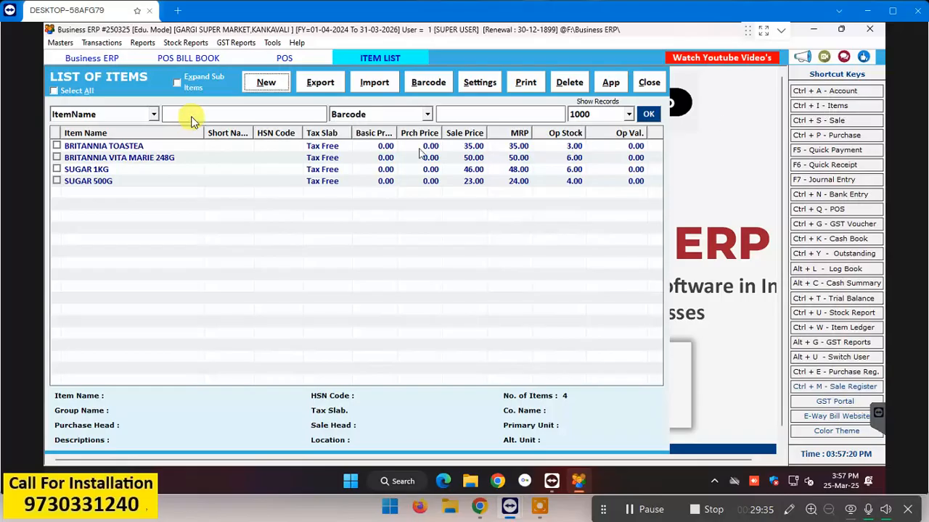
# Step: Mark SUGAR 500G (quantity 4) in Print Barcode Labels and bring up the print options
pyautogui.click(428, 82)
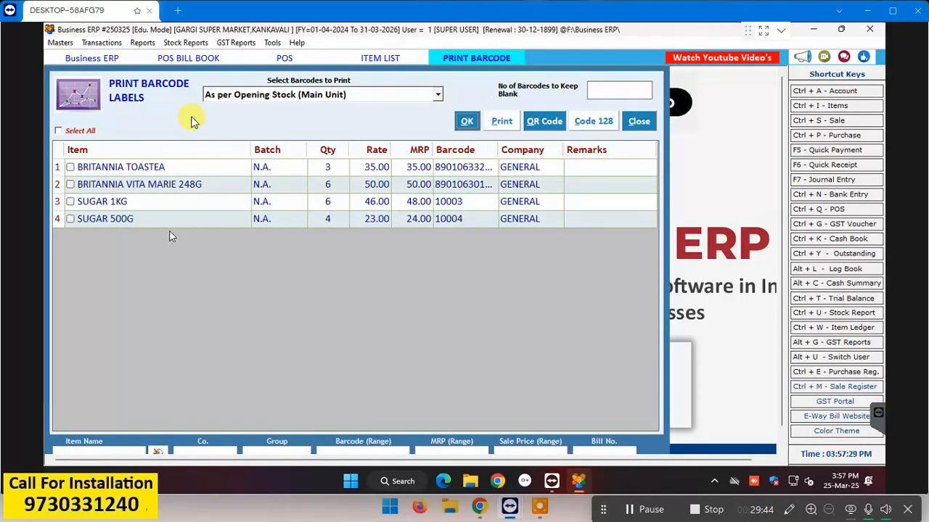
pyautogui.click(70, 219)
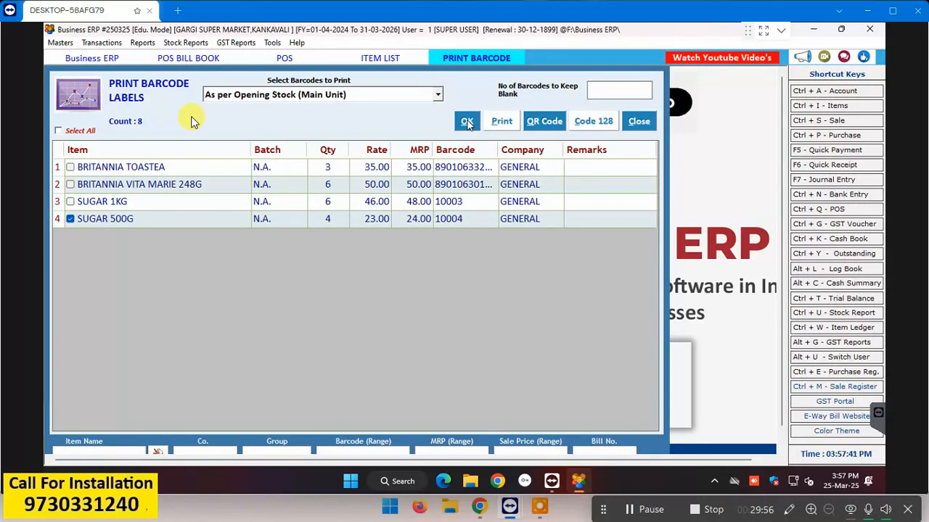
pyautogui.click(508, 124)
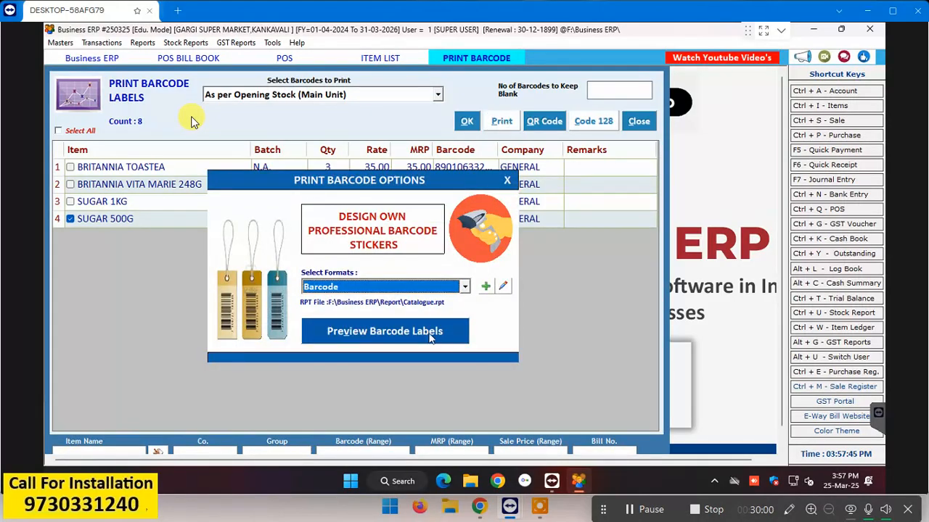
# Step: Preview and print the SUGAR 500G labels (rate 23, code 10004), then close the barcode windows
pyautogui.click(430, 333)
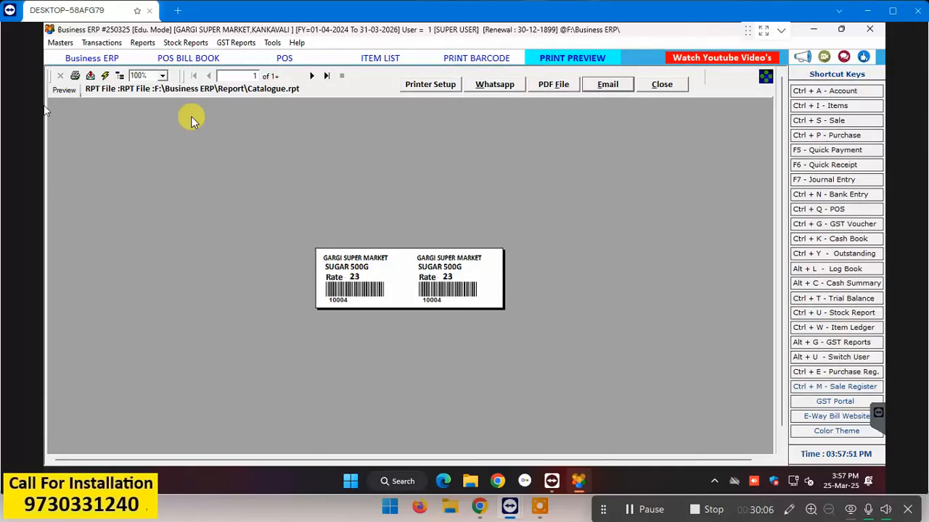
pyautogui.click(72, 77)
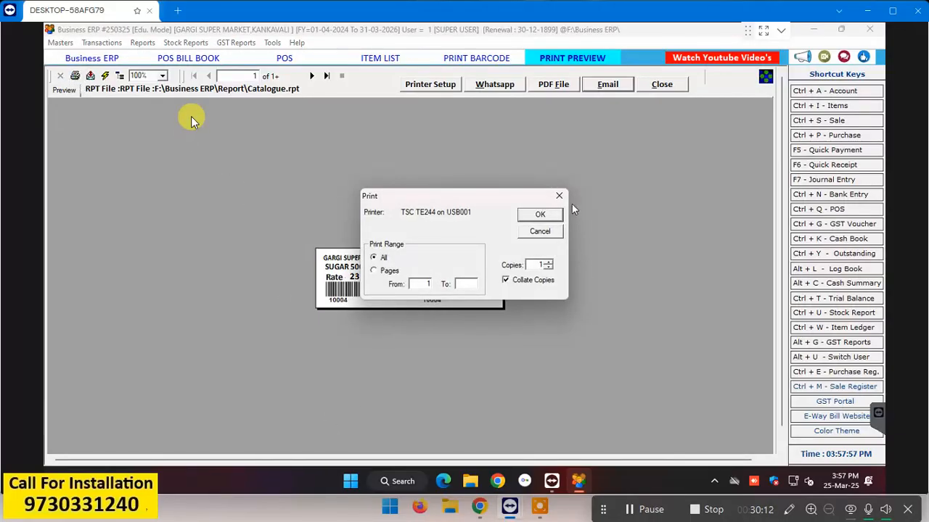
pyautogui.click(550, 214)
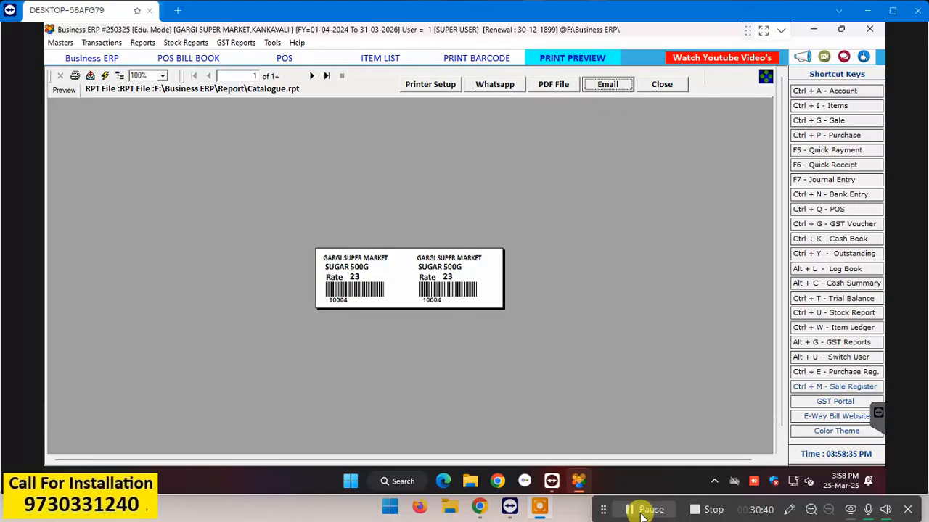
pyautogui.press('Escape')
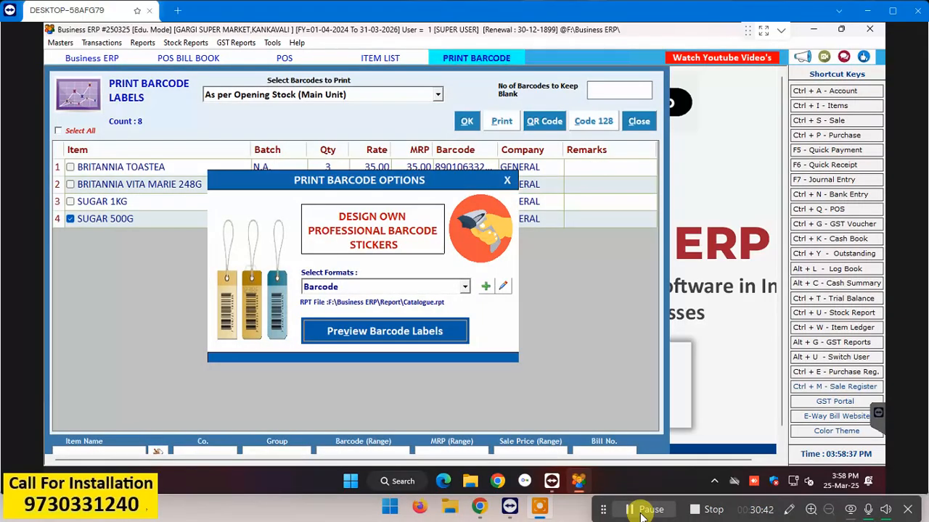
pyautogui.press('Escape')
pyautogui.press('Escape')
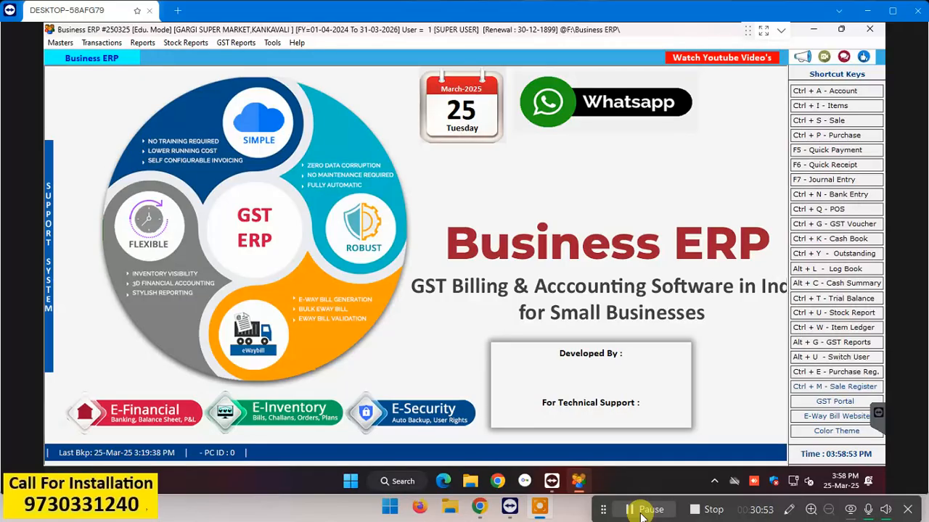
# Step: Exit the company using Close With Backup and acknowledge the Backup Saved message
pyautogui.click(875, 29)
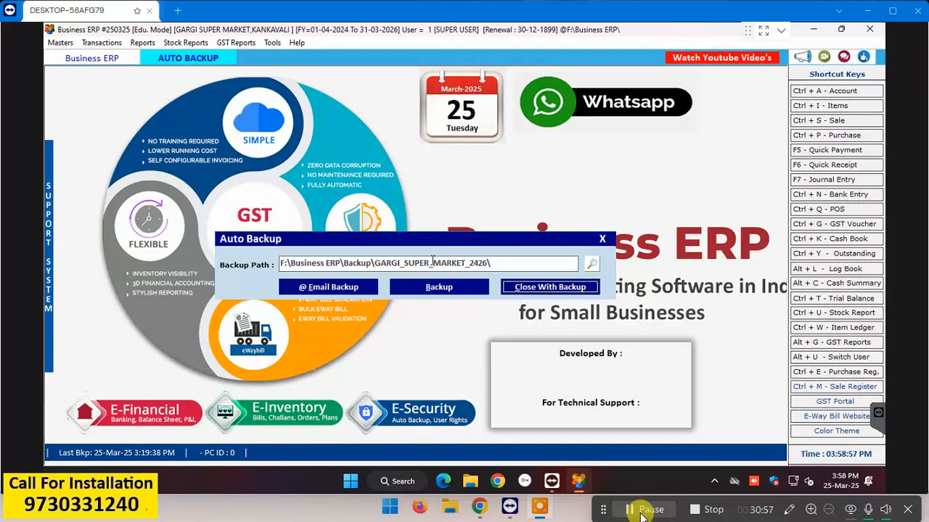
pyautogui.click(540, 289)
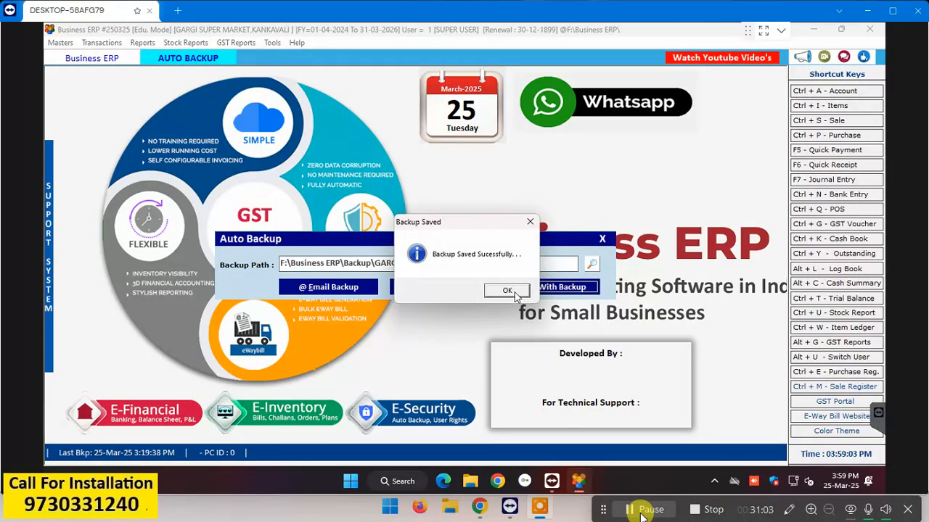
pyautogui.click(507, 290)
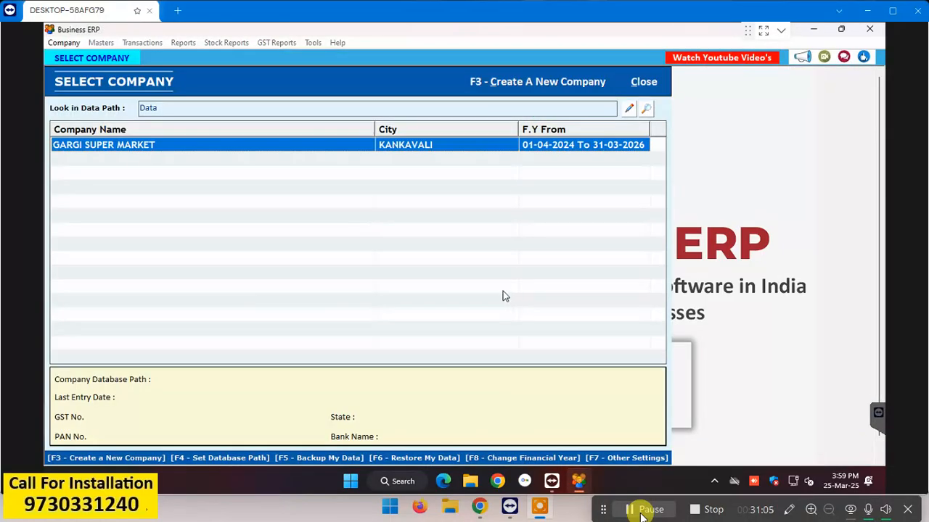
# Step: Close Select Company and drag the Business ERP shortcut to the fourth icon column
pyautogui.click(642, 82)
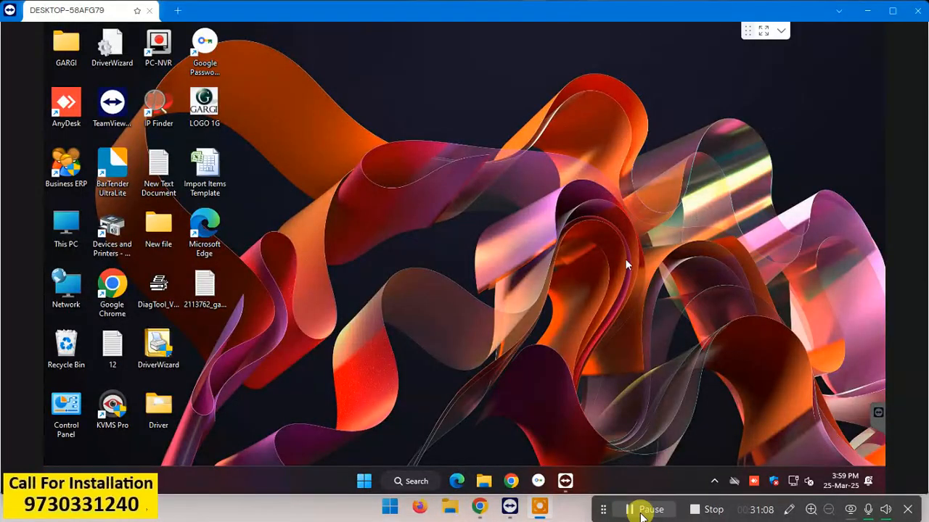
pyautogui.rightClick(318, 281)
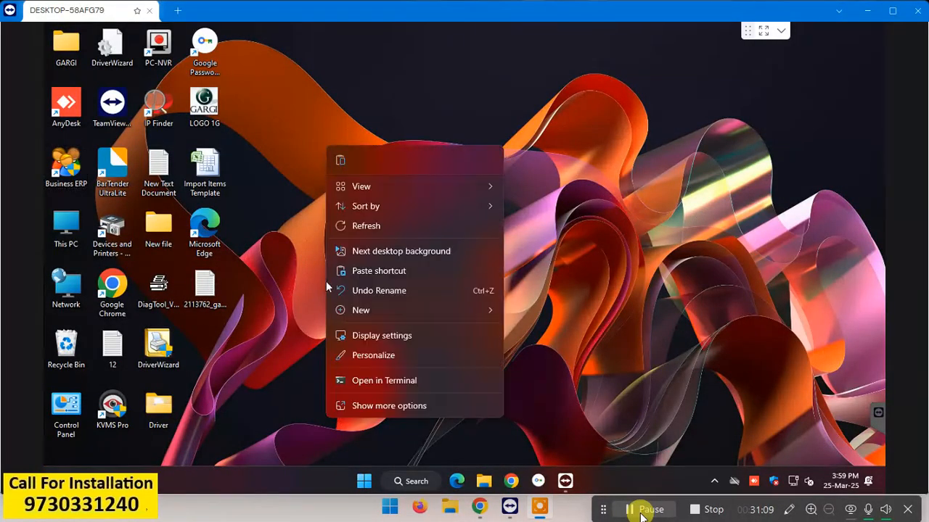
pyautogui.click(413, 226)
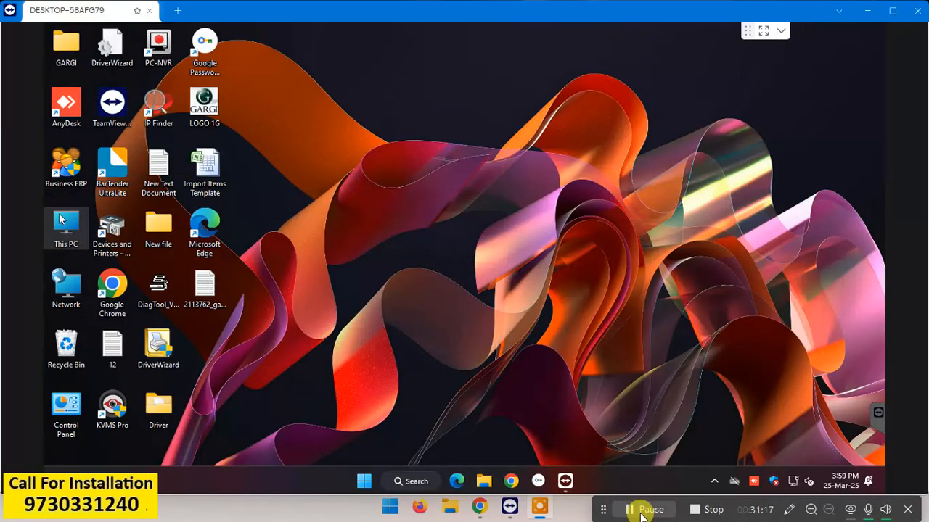
pyautogui.click(71, 165)
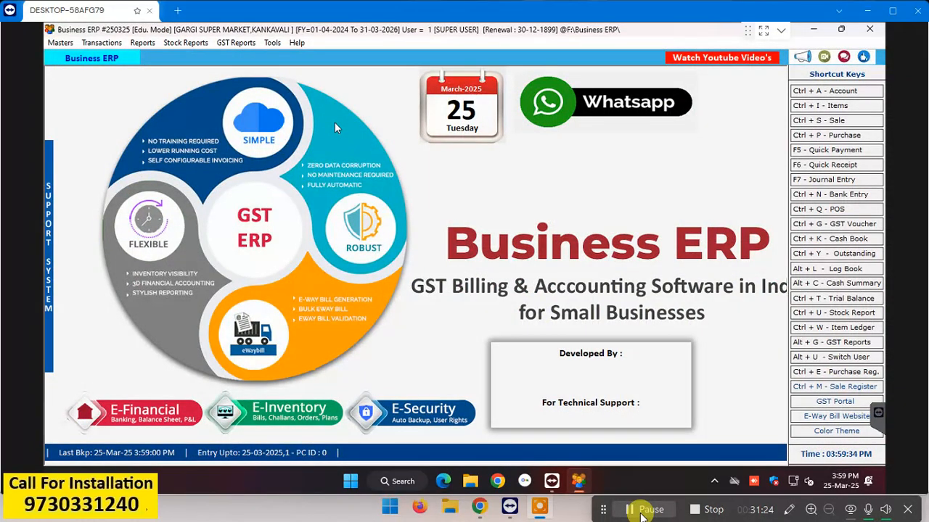
pyautogui.click(869, 26)
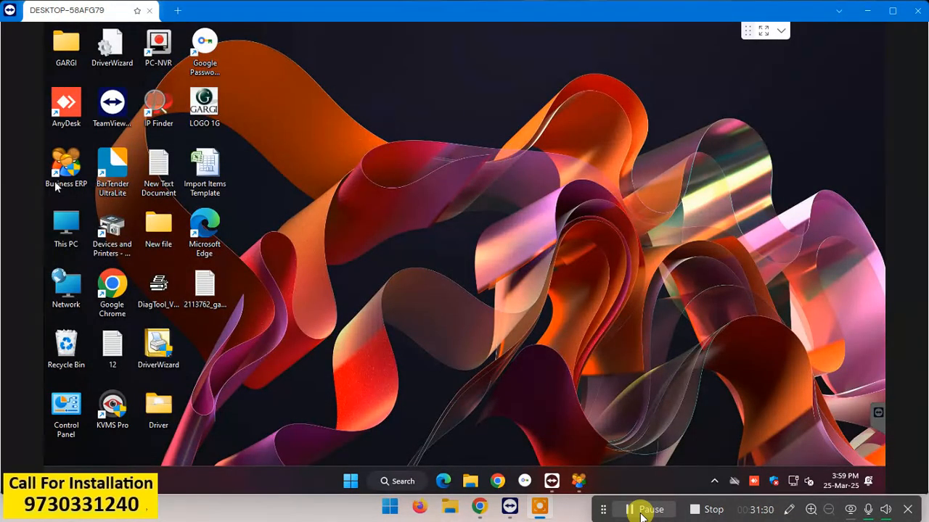
pyautogui.moveTo(66, 167); pyautogui.dragTo(208, 174)
pyautogui.rightClick(208, 174)
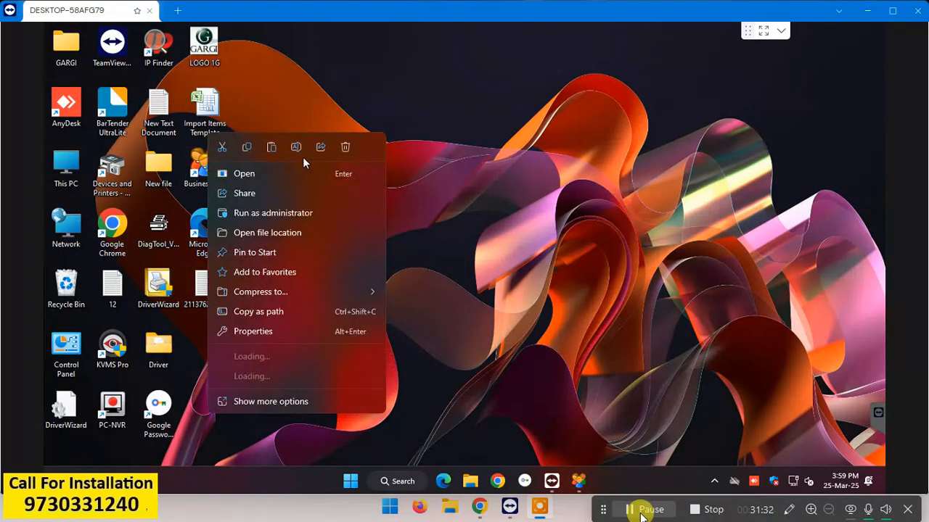
pyautogui.press('Escape')
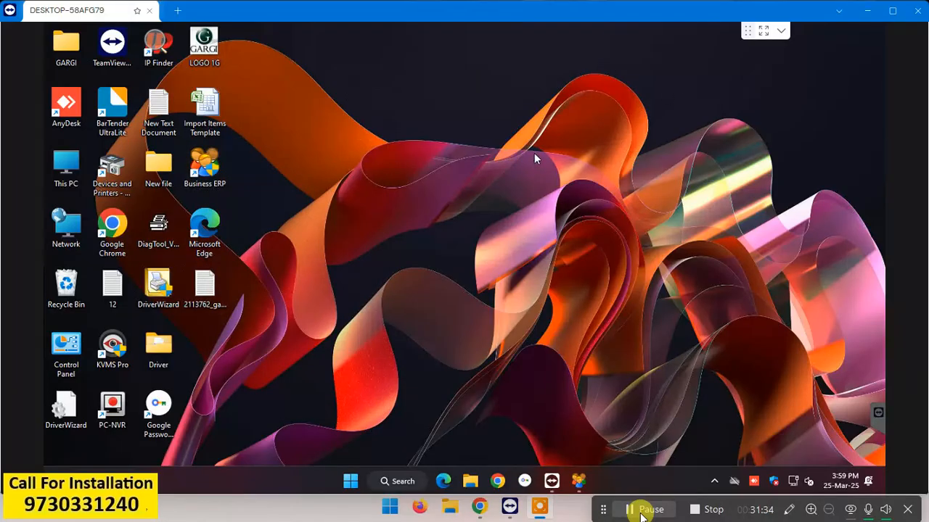
# Step: Toggle Auto arrange icons and relaunch Business ERP past its splash screen
pyautogui.rightClick(534, 153)
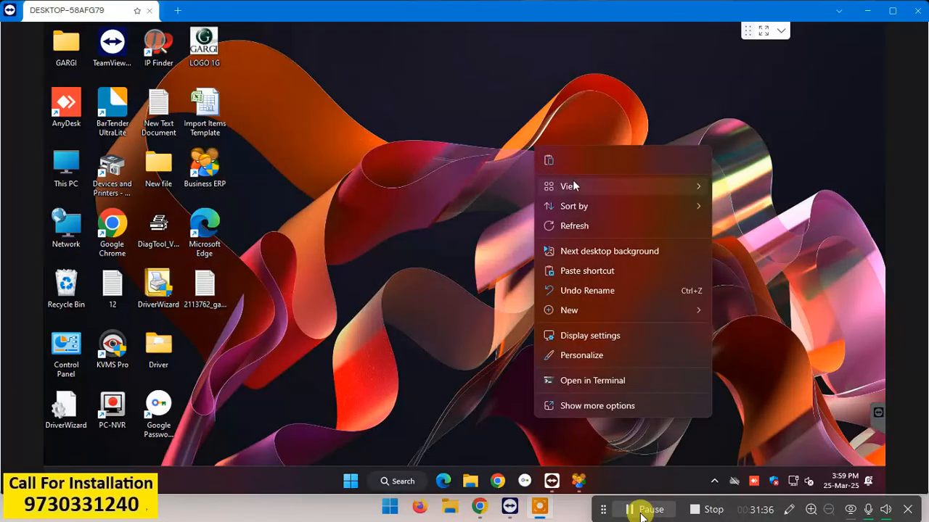
pyautogui.moveTo(572, 183)
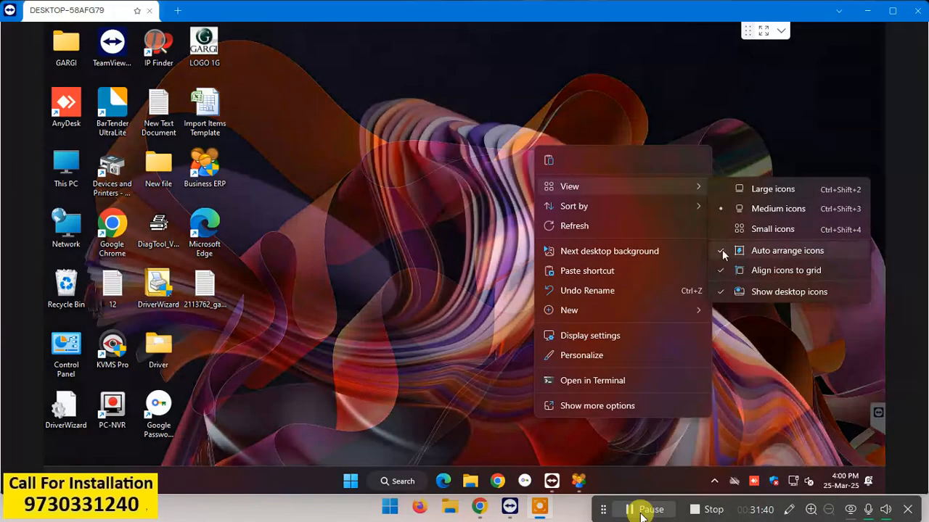
pyautogui.click(722, 251)
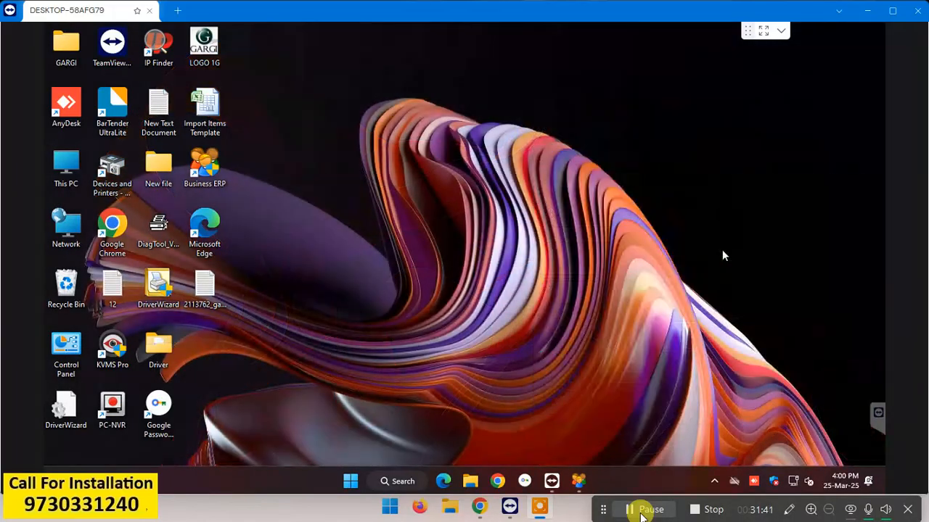
pyautogui.doubleClick(213, 172)
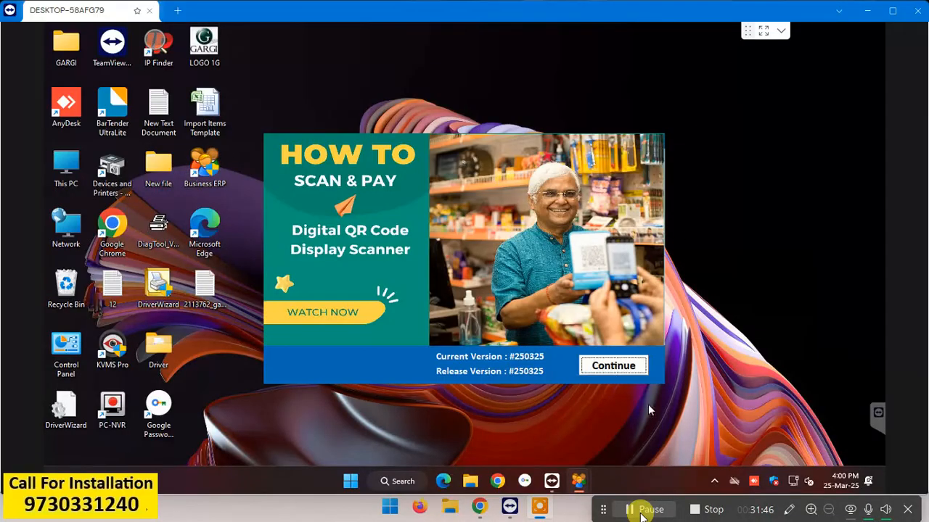
pyautogui.click(605, 370)
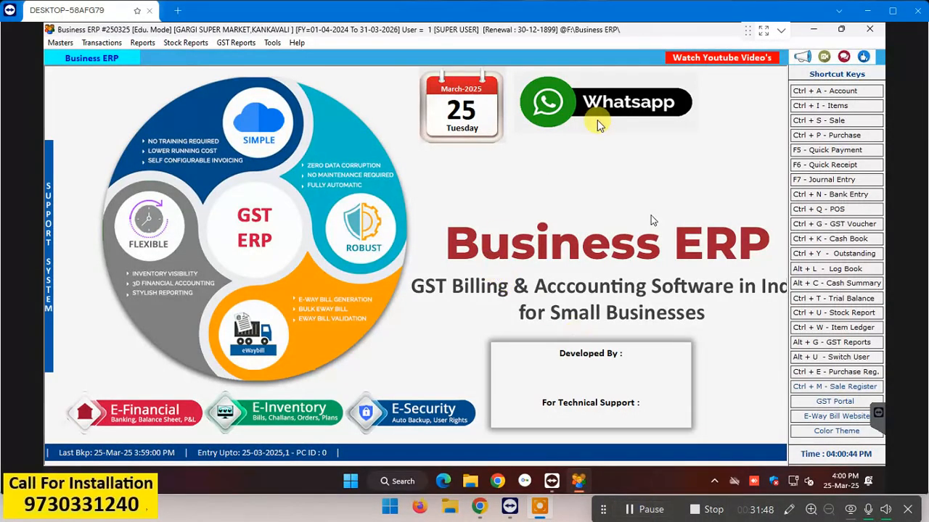